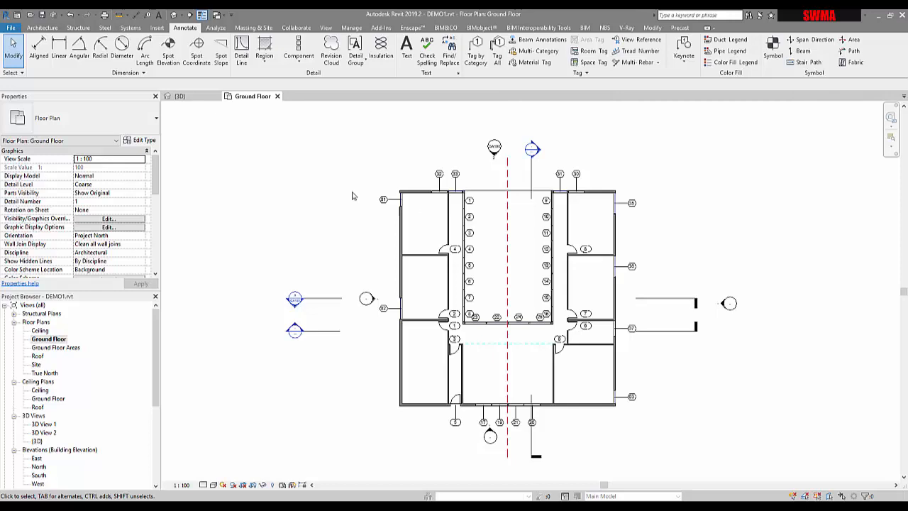
pyautogui.moveTo(376, 237)
pyautogui.mouseDown(button='middle')
pyautogui.moveTo(284, 233)
pyautogui.moveTo(349, 248)
pyautogui.mouseUp(button='middle')
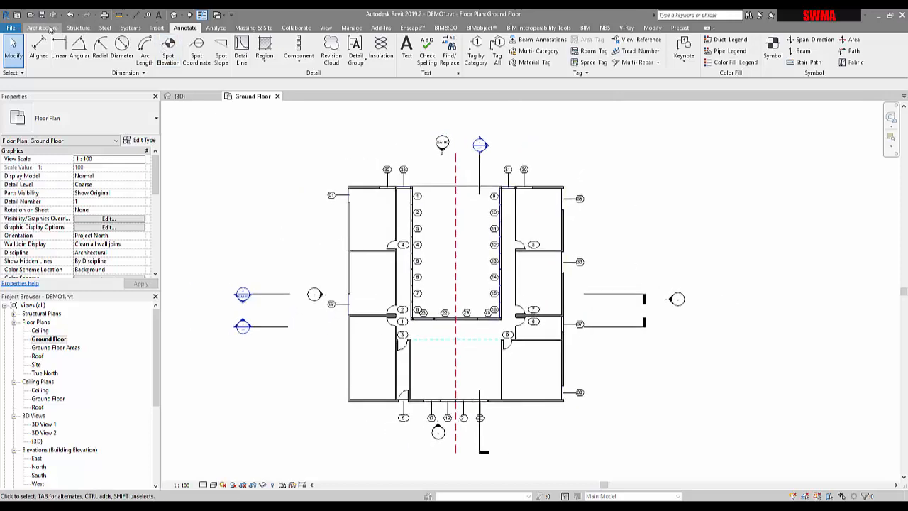
pyautogui.click(43, 27)
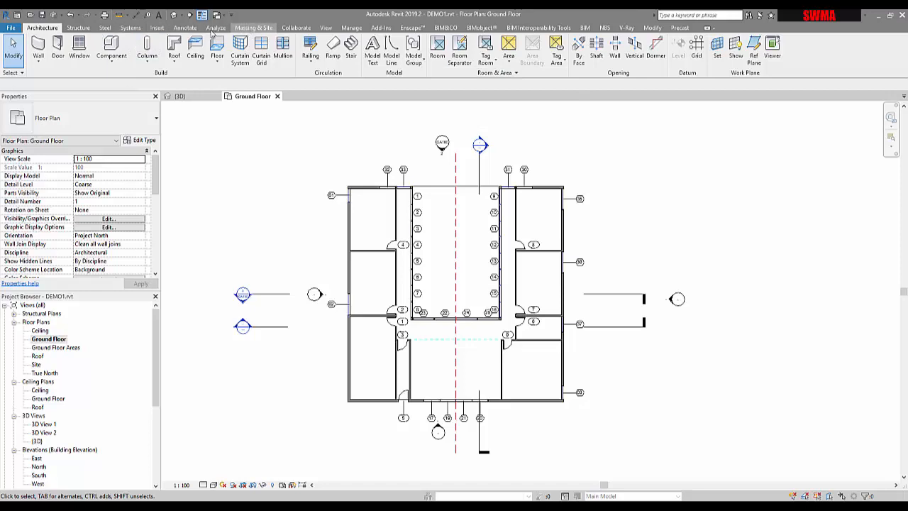
pyautogui.click(186, 27)
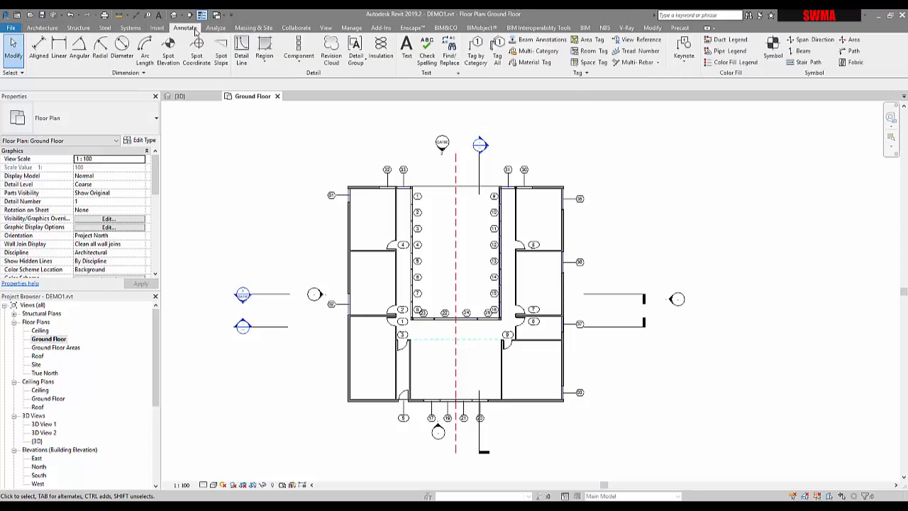
pyautogui.click(324, 28)
pyautogui.click(514, 62)
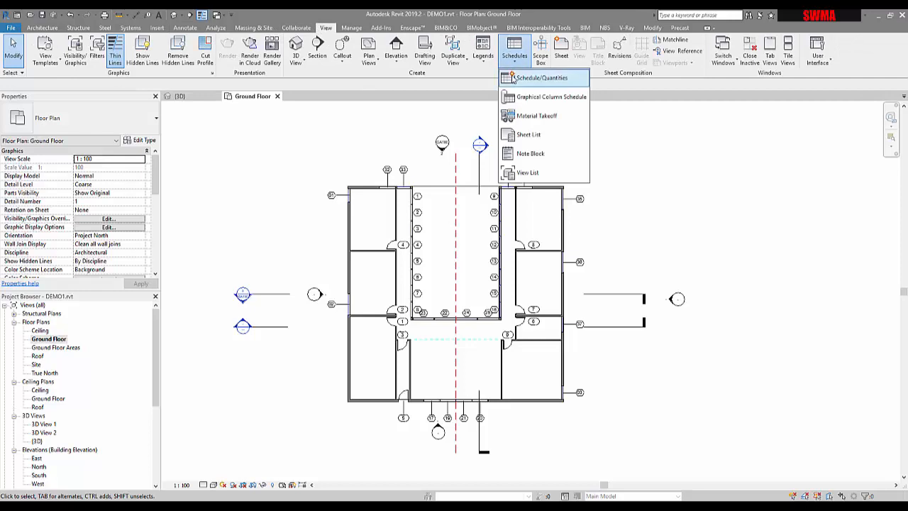
pyautogui.click(184, 29)
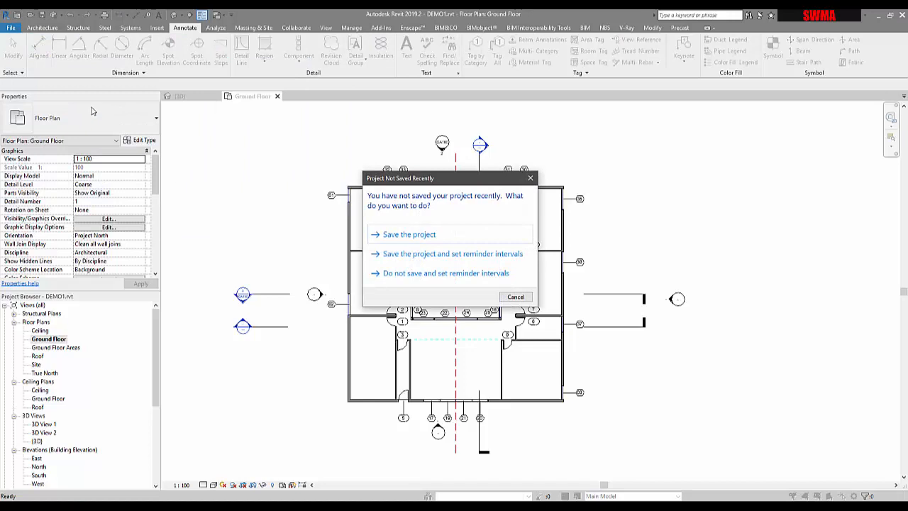
# Step: Save the project and set up an aligned dimension that measures to wall faces using individual references
pyautogui.click(395, 238)
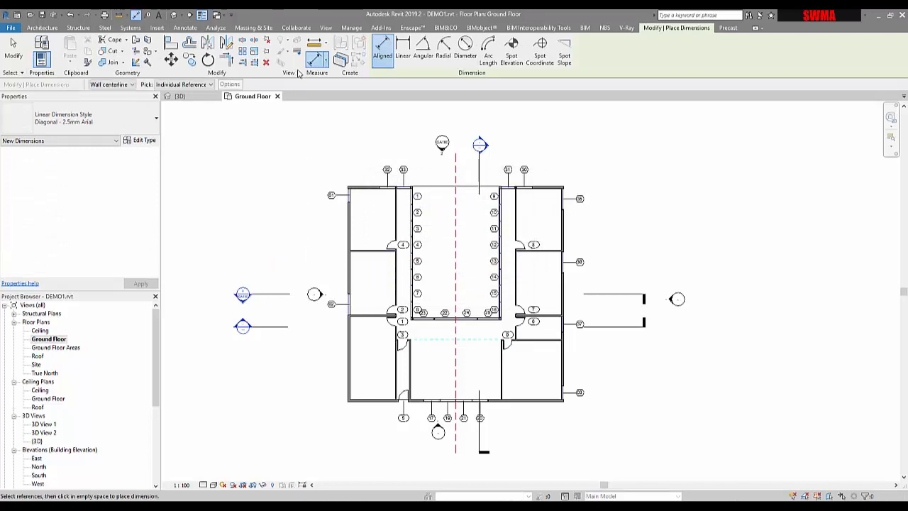
pyautogui.click(112, 86)
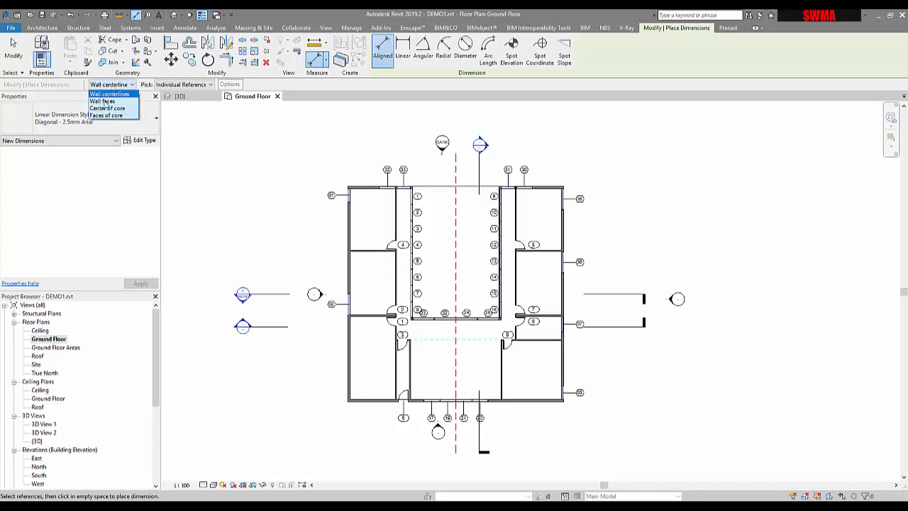
pyautogui.click(105, 102)
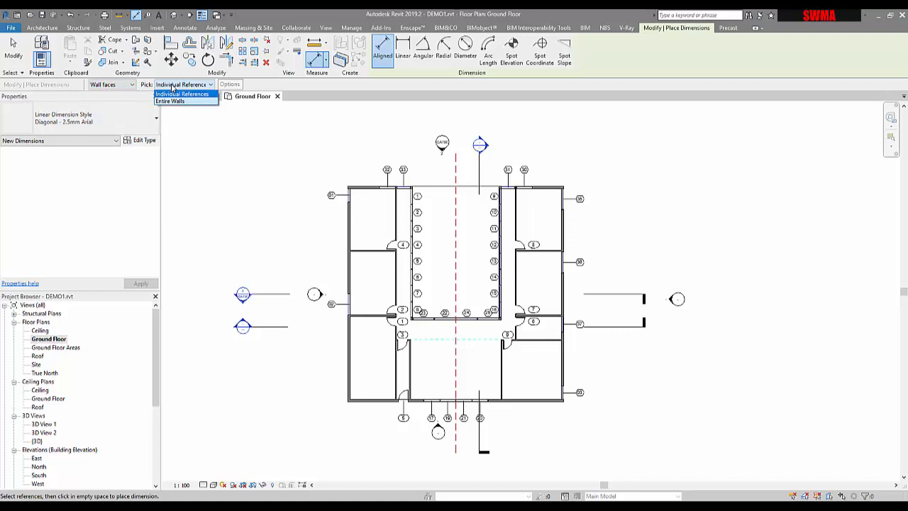
pyautogui.click(261, 86)
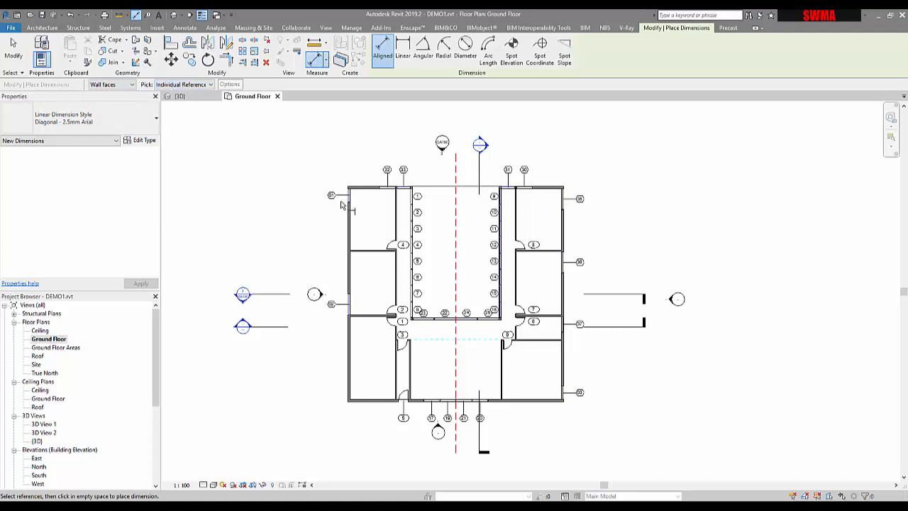
# Step: Place an overall aligned dimension outside the west wall, between the outer faces of the north and south exterior walls
pyautogui.scroll(4, 341, 205)
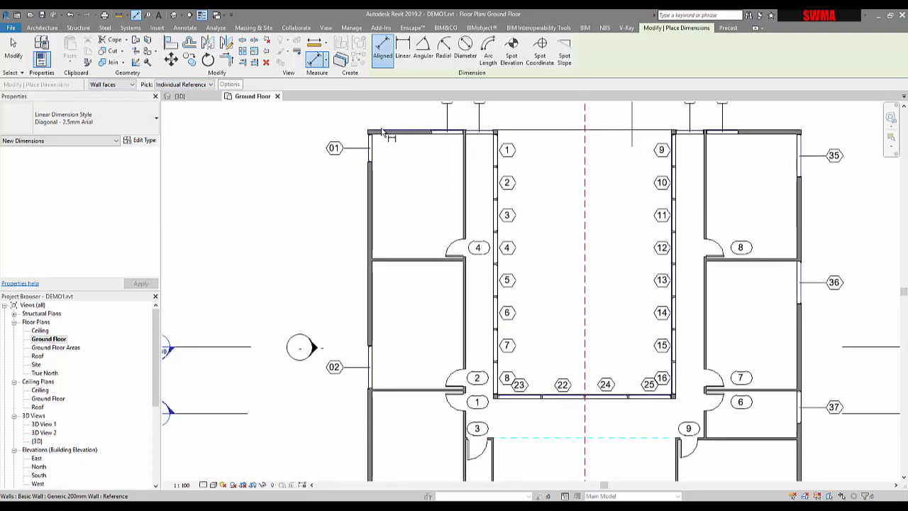
pyautogui.click(383, 133)
pyautogui.scroll(-4, 366, 174)
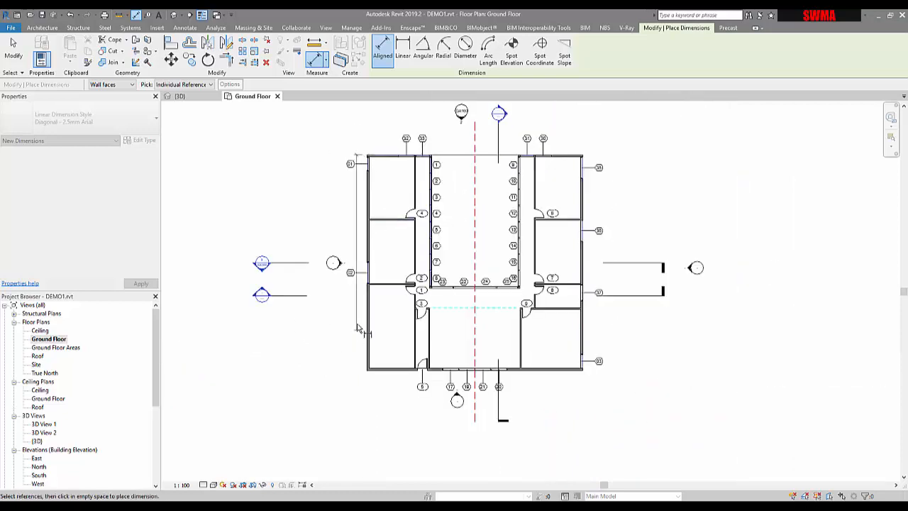
pyautogui.moveTo(372, 373); pyautogui.dragTo(376, 353, button='middle')
pyautogui.click(384, 352)
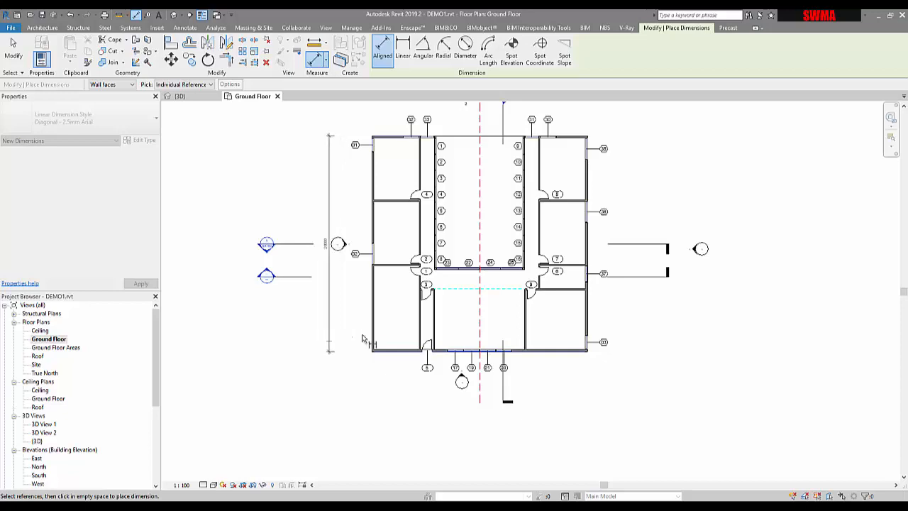
pyautogui.click(330, 312)
pyautogui.scroll(3, 331, 261)
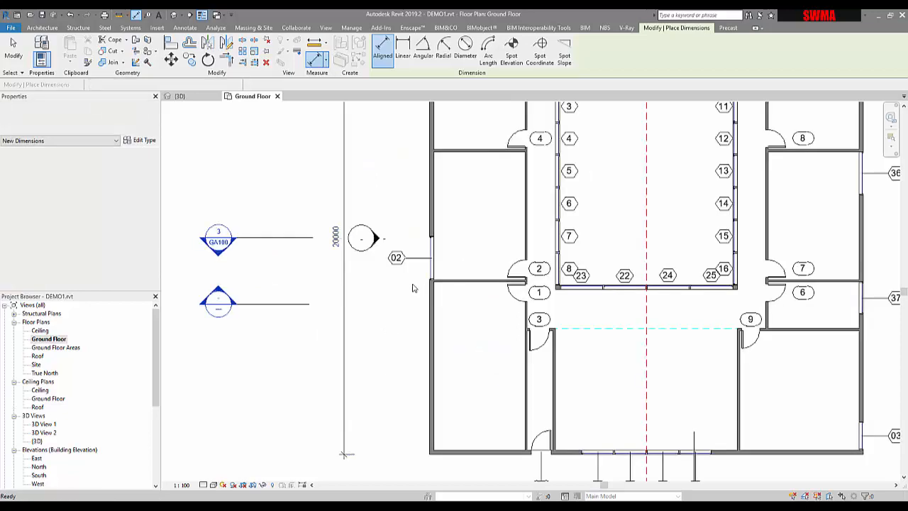
pyautogui.press('Escape')
pyautogui.press('Escape')
pyautogui.scroll(-1, 429, 312)
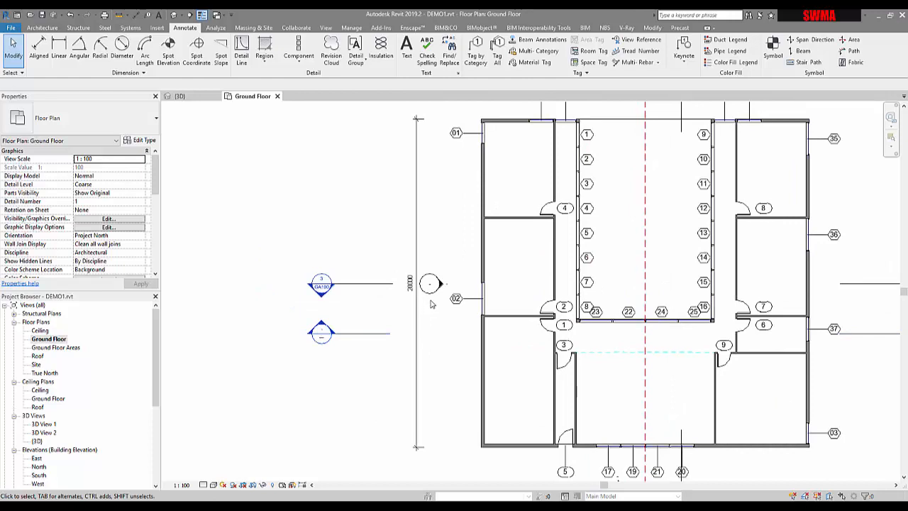
# Step: Move the west elevation marker off the overall dimension line to a clear spot farther out, above the section heads
pyautogui.scroll(3, 428, 281)
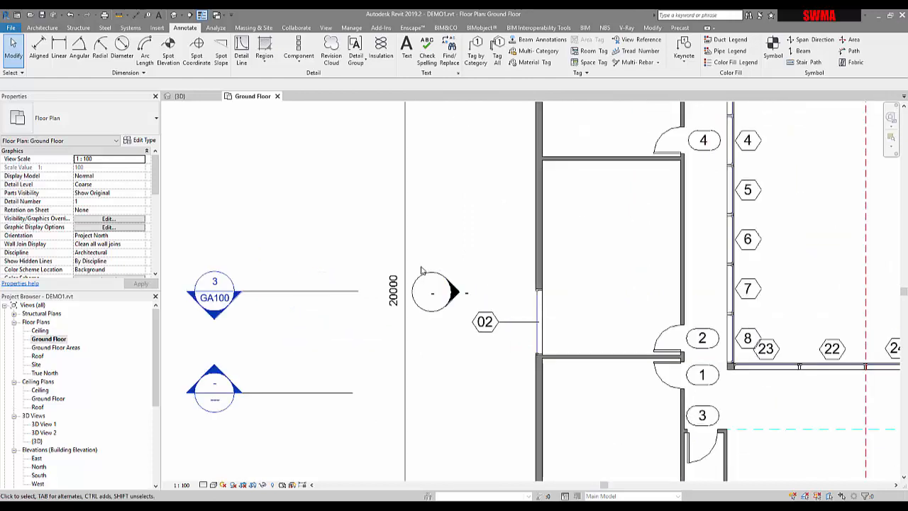
pyautogui.click(433, 278)
pyautogui.moveTo(438, 273)
pyautogui.mouseDown()
pyautogui.moveTo(338, 267)
pyautogui.moveTo(314, 241)
pyautogui.moveTo(312, 147)
pyautogui.moveTo(303, 146)
pyautogui.mouseUp()
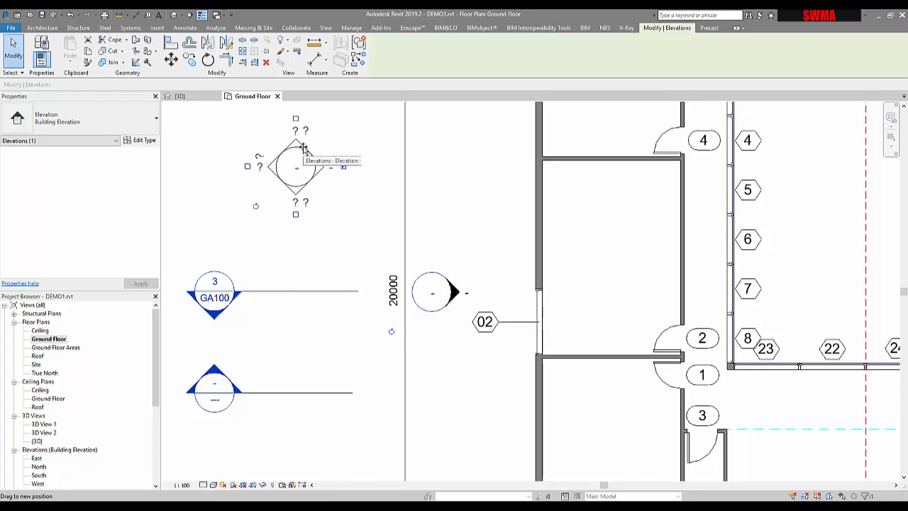
pyautogui.scroll(-2, 371, 360)
pyautogui.click(468, 356)
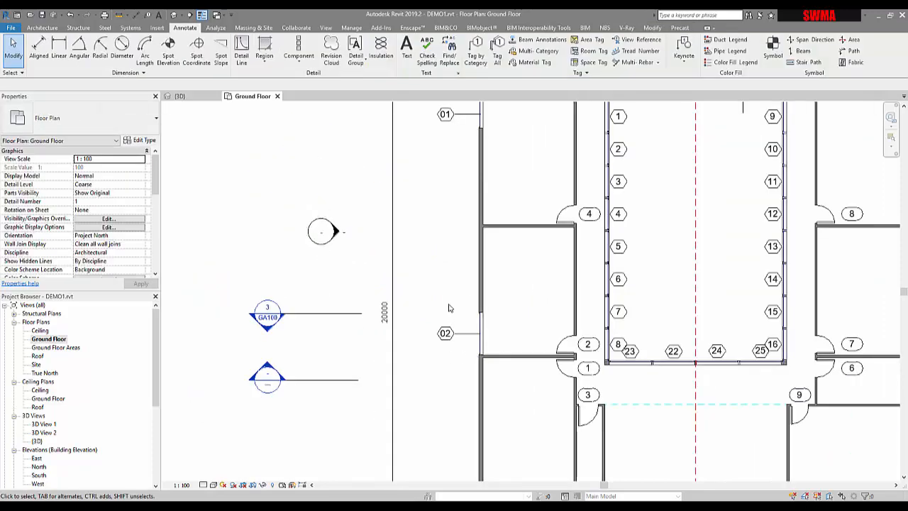
# Step: Set the aligned dimension to pick entire walls, accepting the auto dimension options with openings, intersecting walls and grids unticked
pyautogui.scroll(-3, 450, 308)
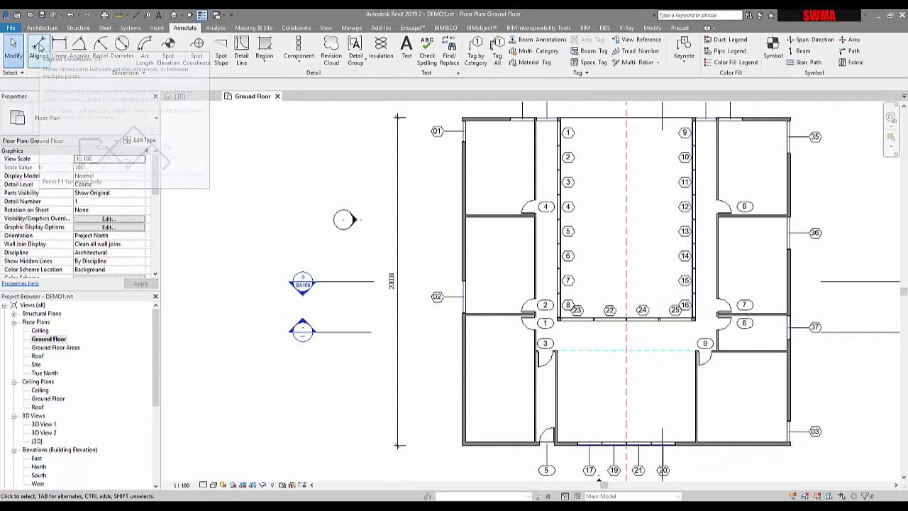
pyautogui.click(39, 46)
pyautogui.click(191, 87)
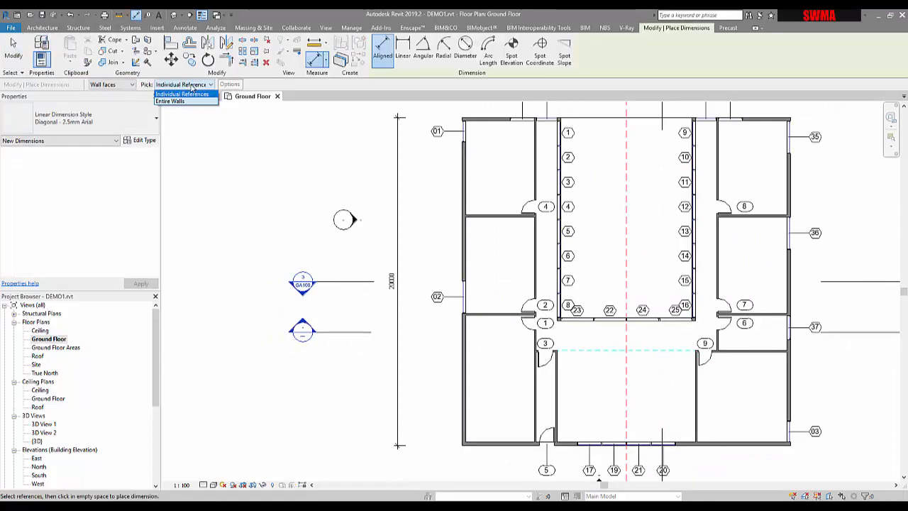
pyautogui.click(174, 102)
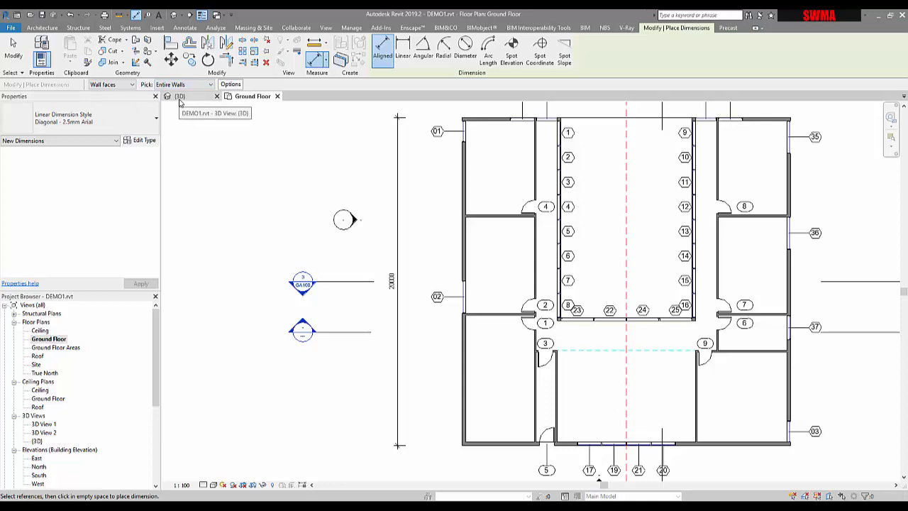
pyautogui.click(232, 85)
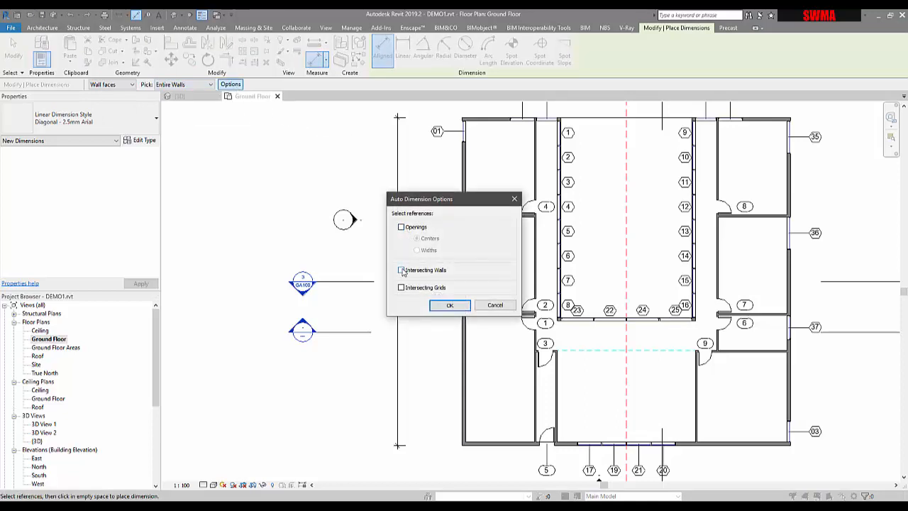
pyautogui.click(449, 306)
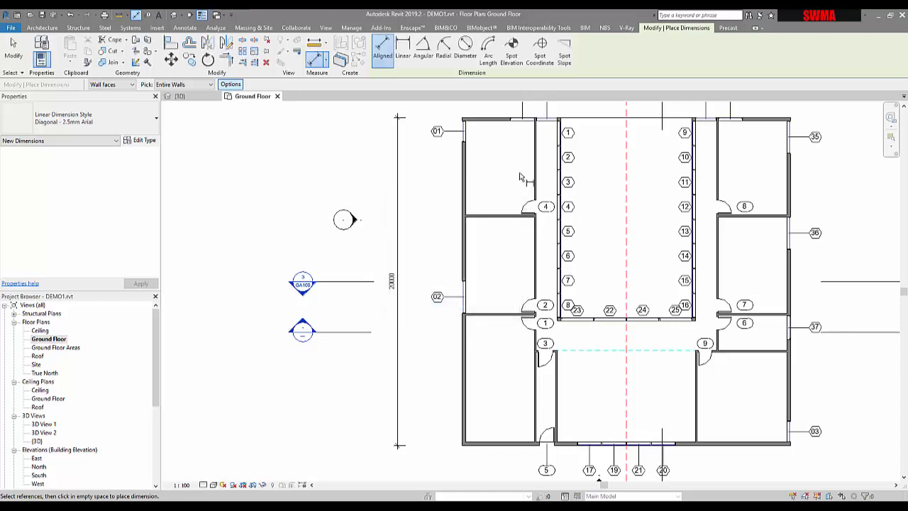
pyautogui.click(489, 216)
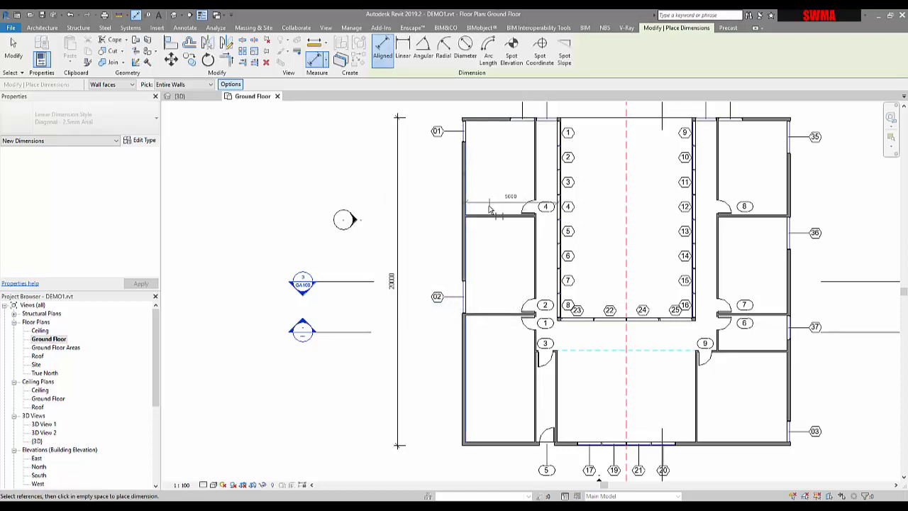
pyautogui.press('Escape')
pyautogui.press('Escape')
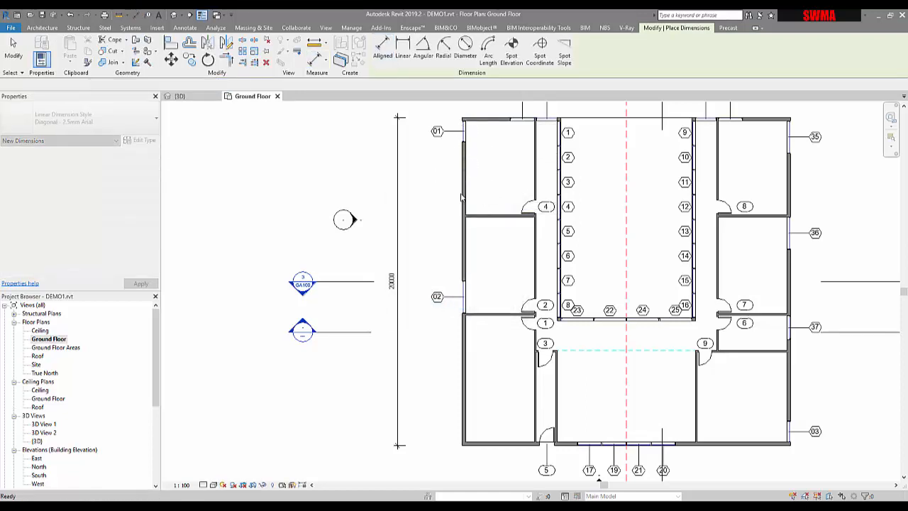
pyautogui.click(466, 199)
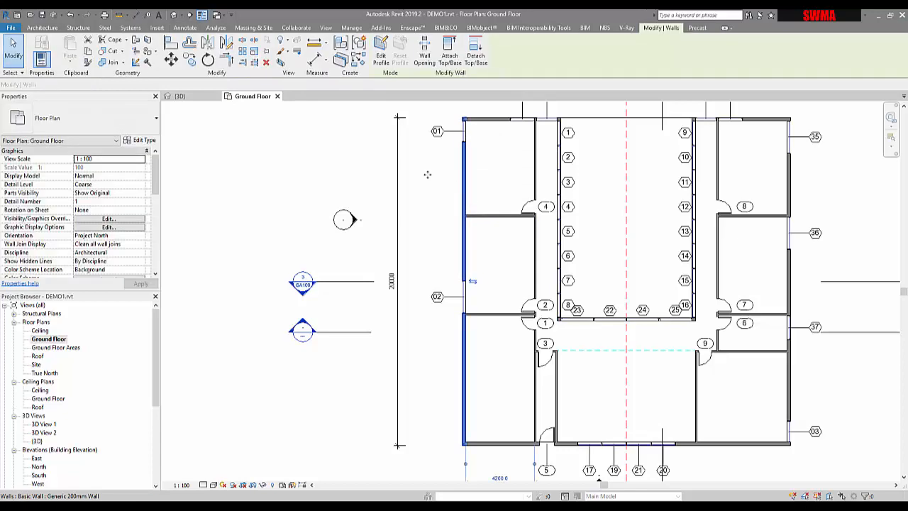
pyautogui.press('Escape')
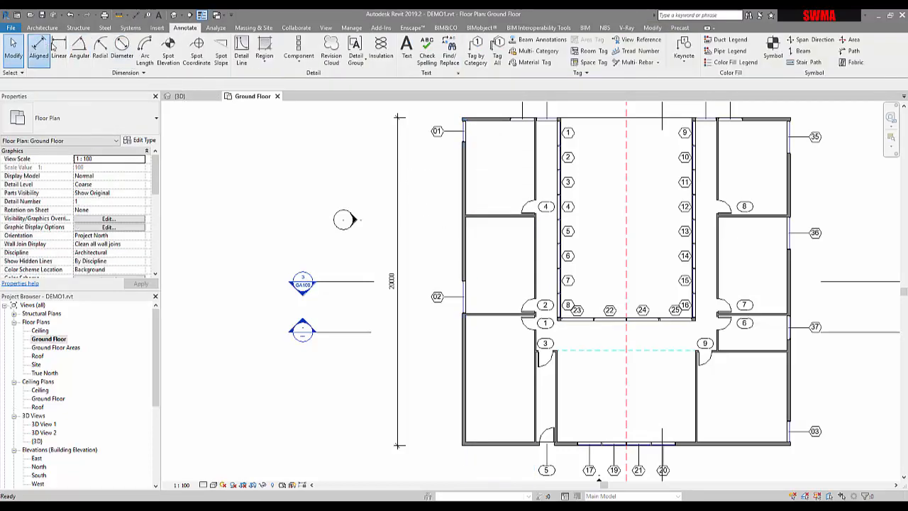
# Step: Start an aligned dimension of the entire west exterior wall and add both faces of the upper partition as references
pyautogui.press('d')
pyautogui.press('i')
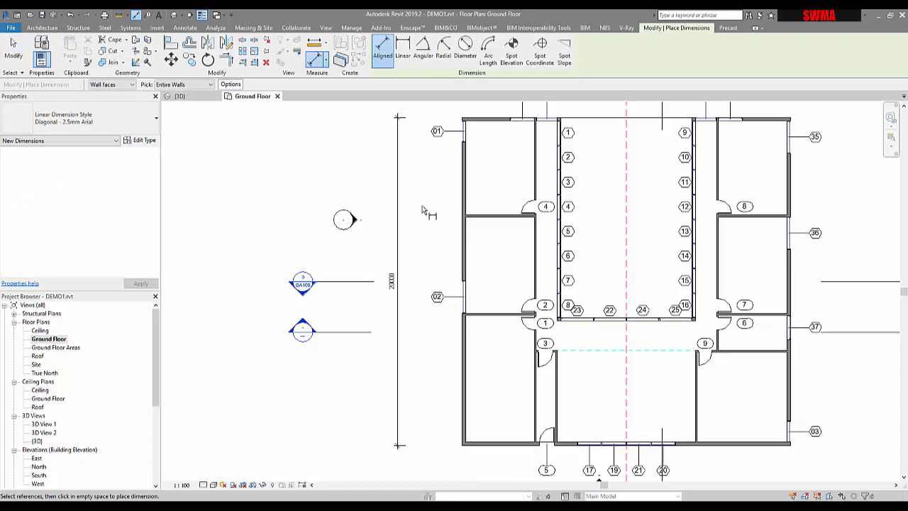
pyautogui.click(462, 207)
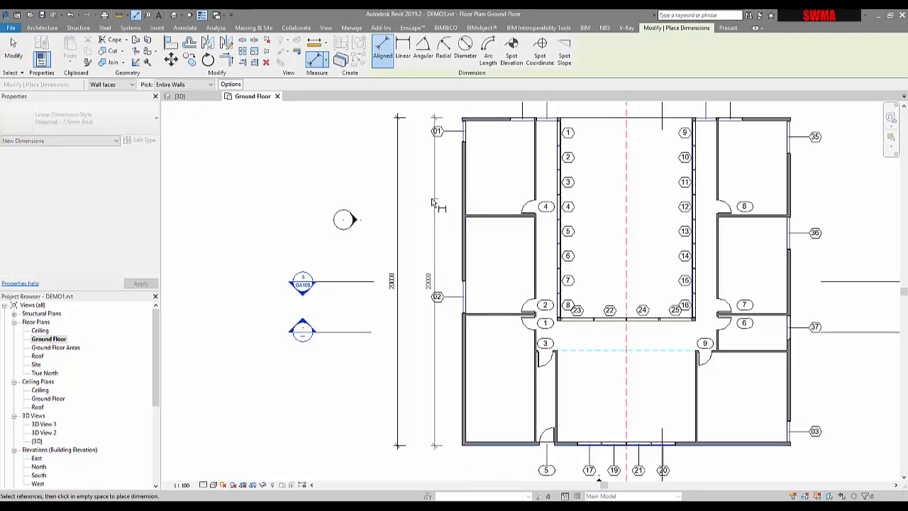
pyautogui.click(484, 216)
pyautogui.scroll(3, 489, 220)
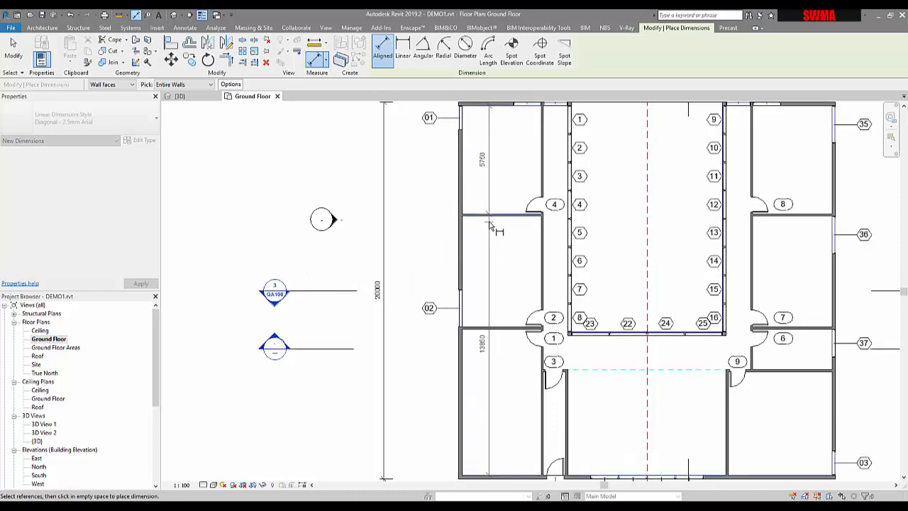
pyautogui.scroll(1, 471, 213)
pyautogui.click(470, 211)
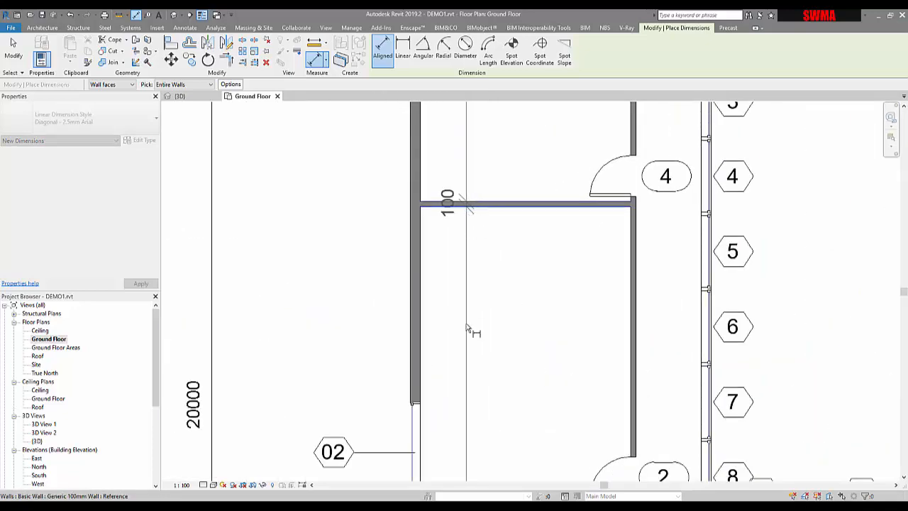
# Step: Add both faces of the lower partition to the dimension string and place it between the west wall and the overall dimension
pyautogui.scroll(-2, 481, 374)
pyautogui.click(483, 381)
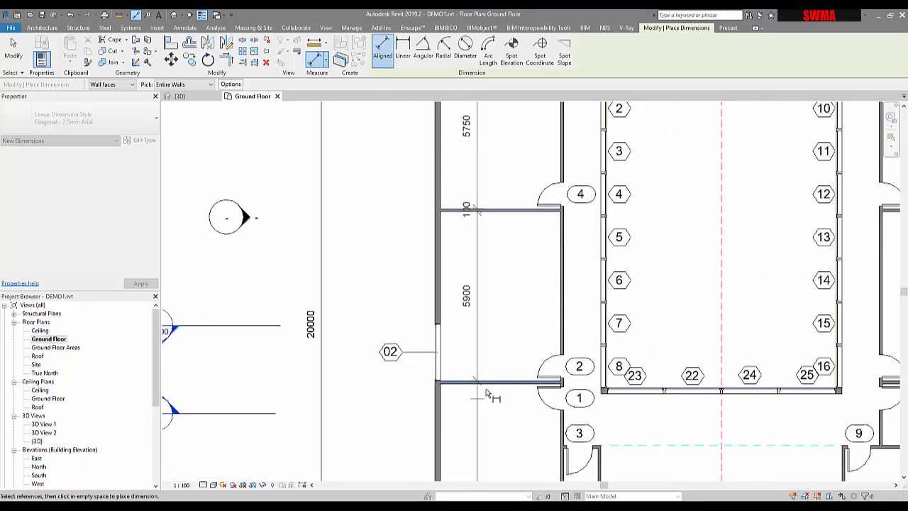
pyautogui.click(488, 387)
pyautogui.scroll(-2, 467, 178)
pyautogui.moveTo(466, 177); pyautogui.dragTo(480, 77, button='middle')
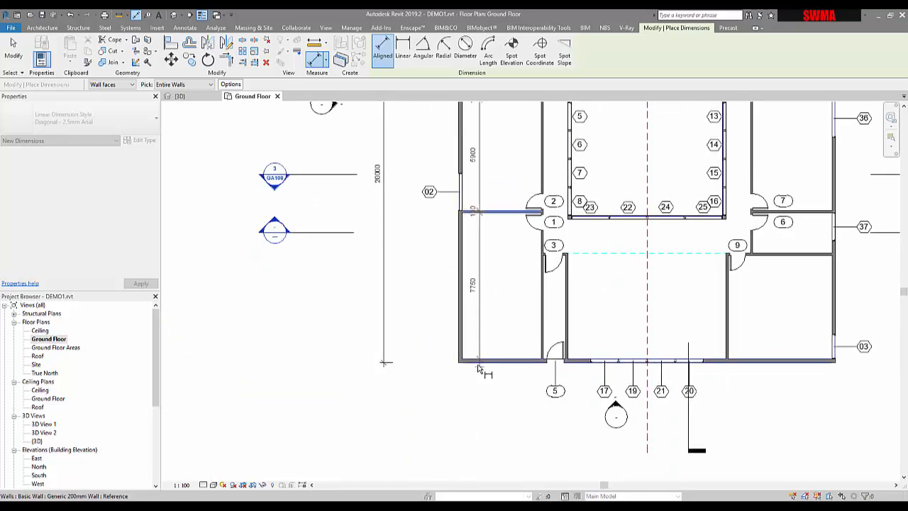
pyautogui.scroll(3, 480, 366)
pyautogui.scroll(-2, 490, 366)
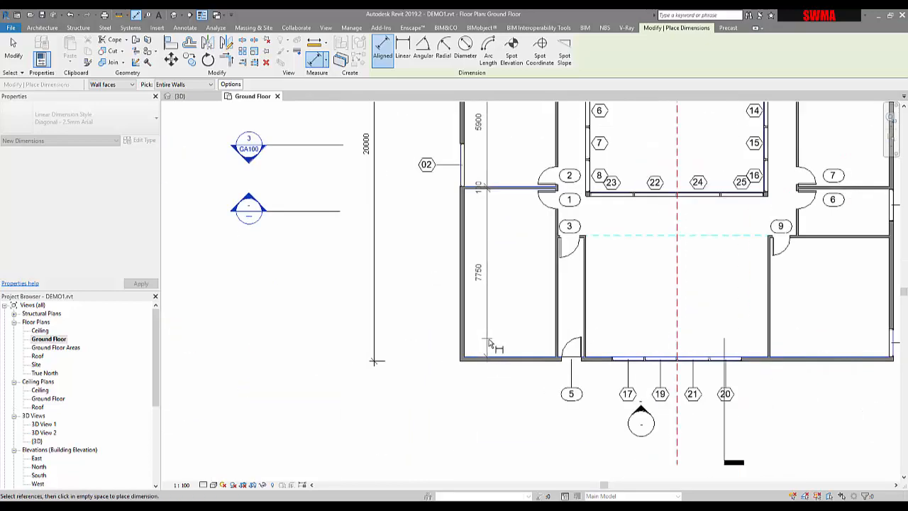
pyautogui.scroll(-2, 461, 327)
pyautogui.click(435, 312)
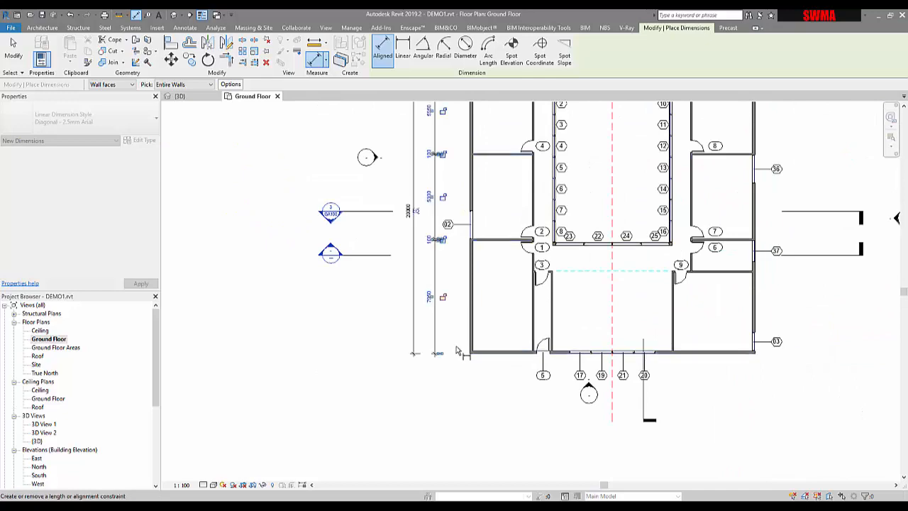
pyautogui.moveTo(503, 320); pyautogui.dragTo(508, 381, button='middle')
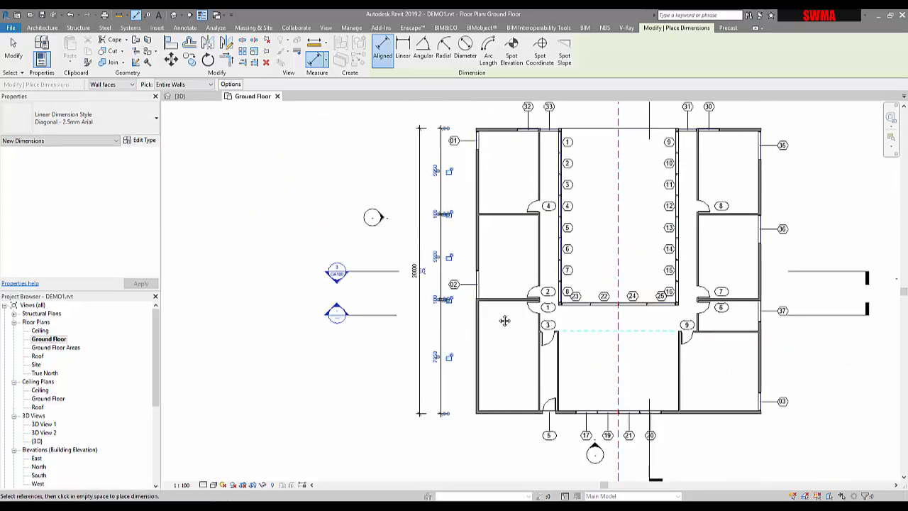
# Step: Finish dimensioning and move the overall west wall dimension slightly farther out from the room-by-room dimension string
pyautogui.press('Escape')
pyautogui.press('Escape')
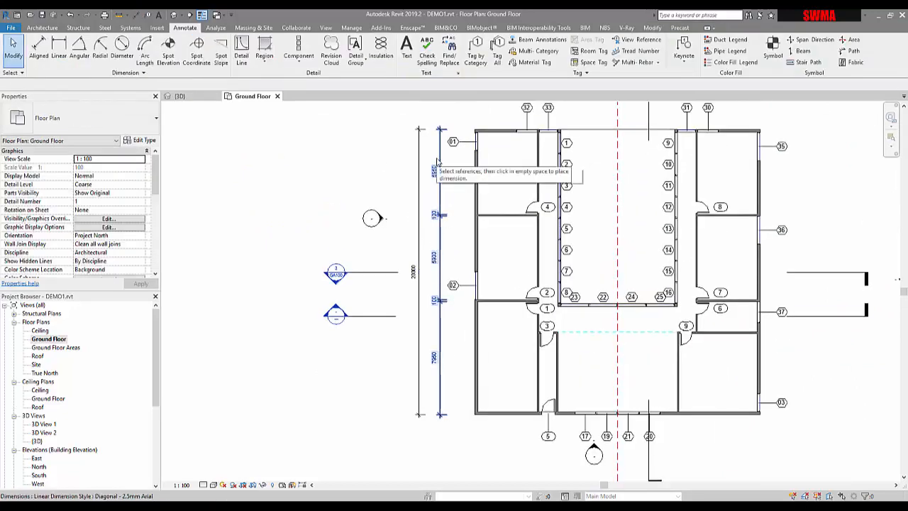
pyautogui.click(440, 153)
pyautogui.click(418, 149)
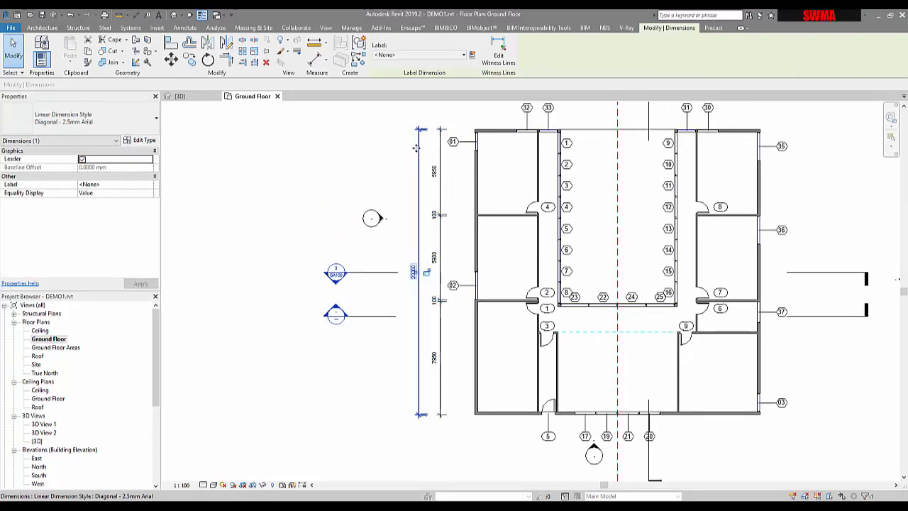
pyautogui.moveTo(408, 149)
pyautogui.mouseDown()
pyautogui.moveTo(387, 151)
pyautogui.moveTo(412, 151)
pyautogui.mouseUp()
pyautogui.click(452, 115)
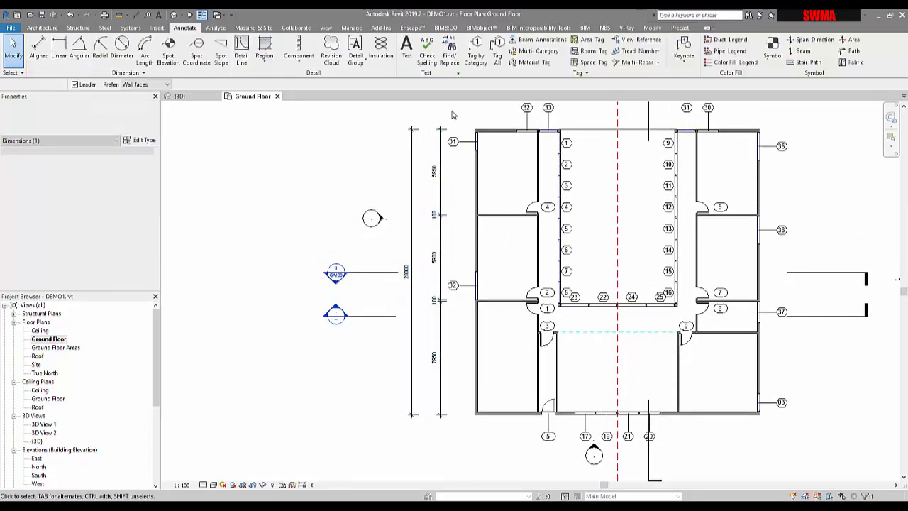
# Step: Examine the overall dimension and the partition dimension string against the west exterior wall and its adjoining partition
pyautogui.click(440, 180)
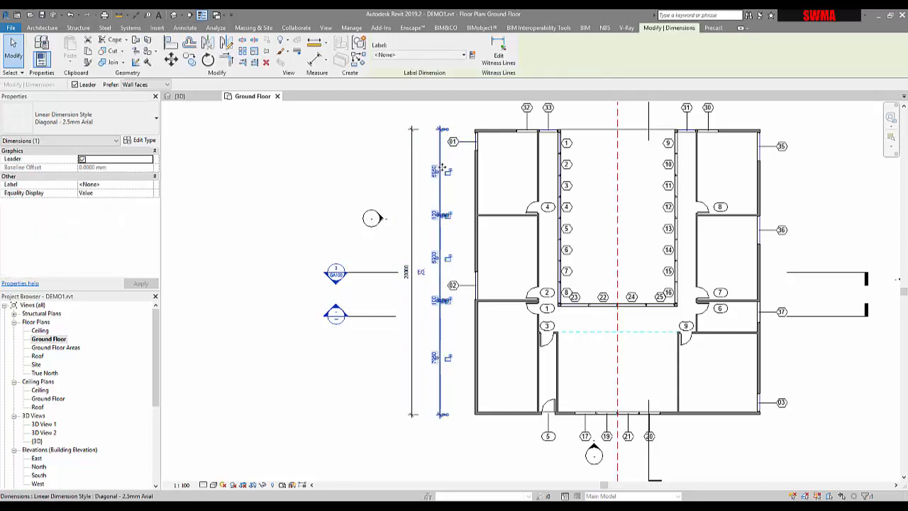
pyautogui.press('Escape')
pyautogui.click(412, 341)
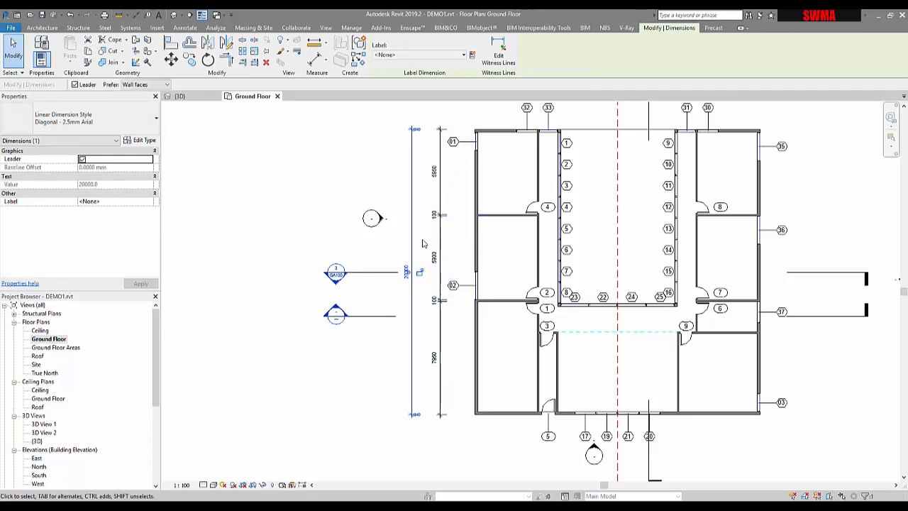
pyautogui.press('Escape')
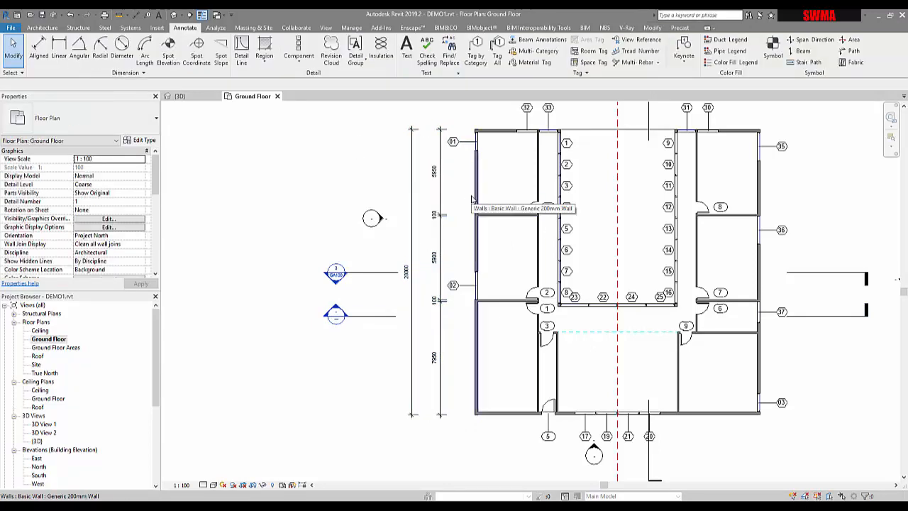
pyautogui.click(412, 196)
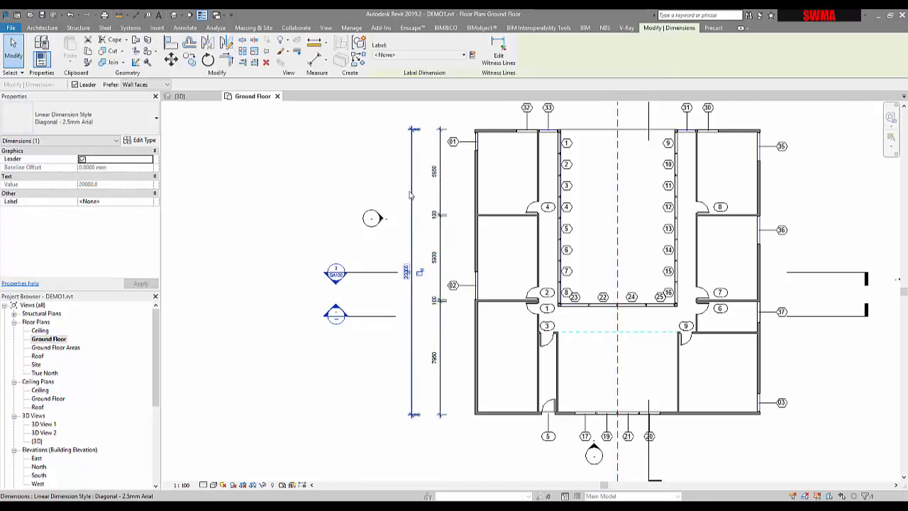
pyautogui.click(393, 189)
pyautogui.click(478, 214)
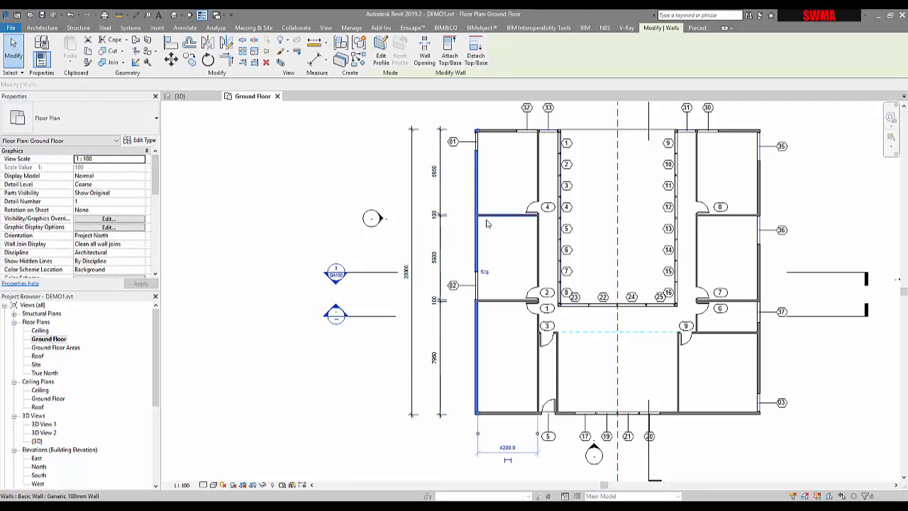
pyautogui.click(357, 195)
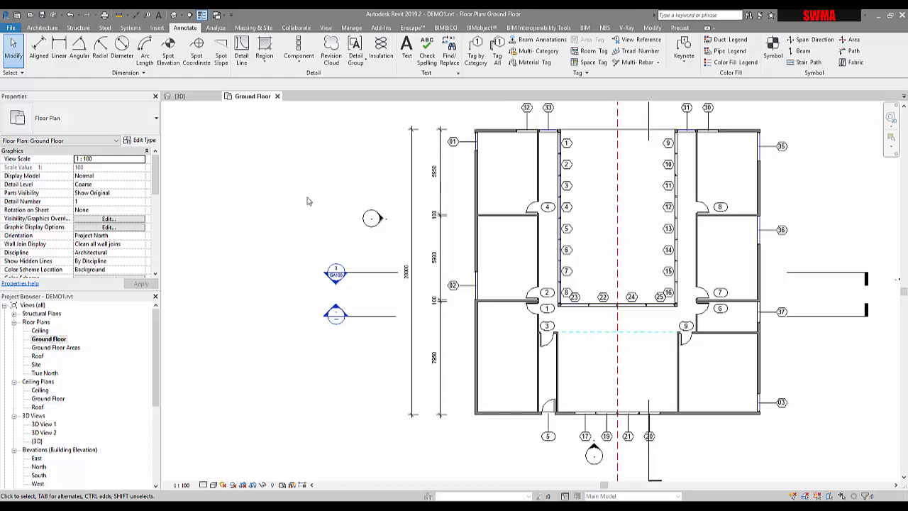
pyautogui.click(437, 297)
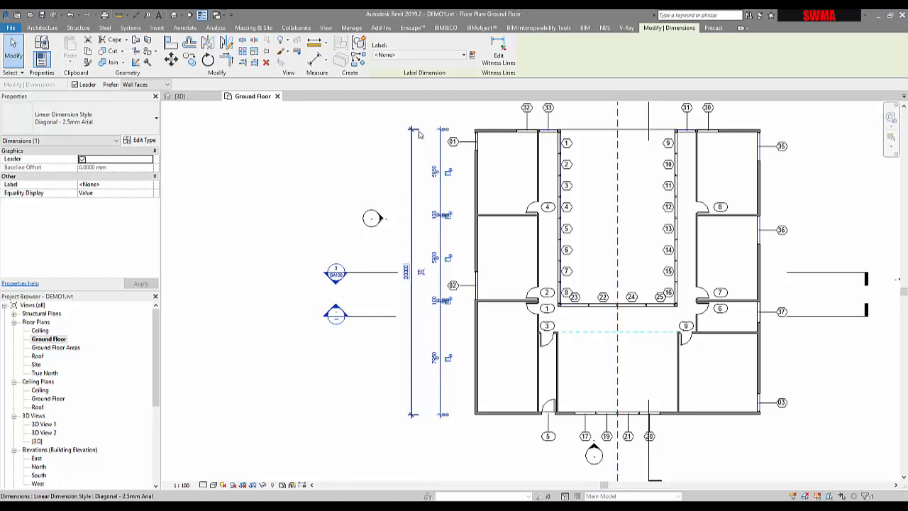
pyautogui.click(357, 140)
# Step: Start an aligned dimension picking entire walls, with auto dimension options including opening centers and intersecting walls
pyautogui.moveTo(335, 117); pyautogui.dragTo(306, 182, button='middle')
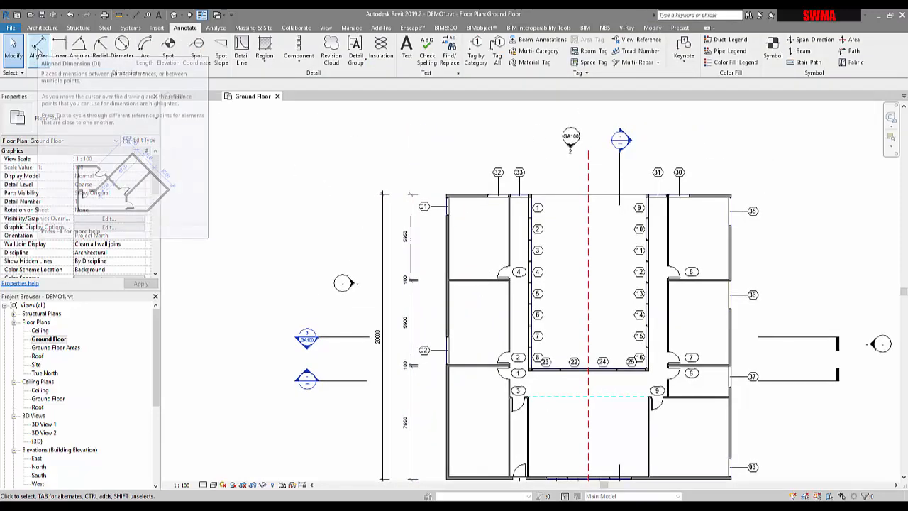
pyautogui.click(39, 48)
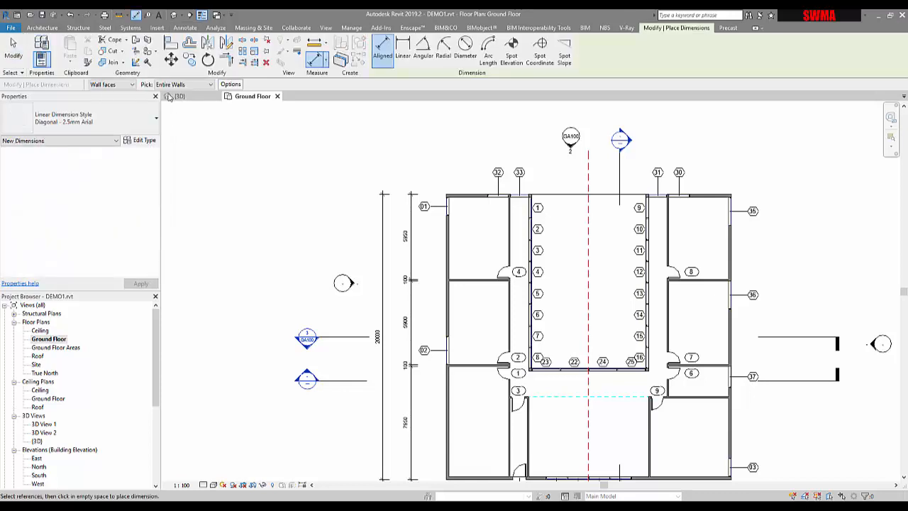
pyautogui.click(227, 88)
pyautogui.click(229, 86)
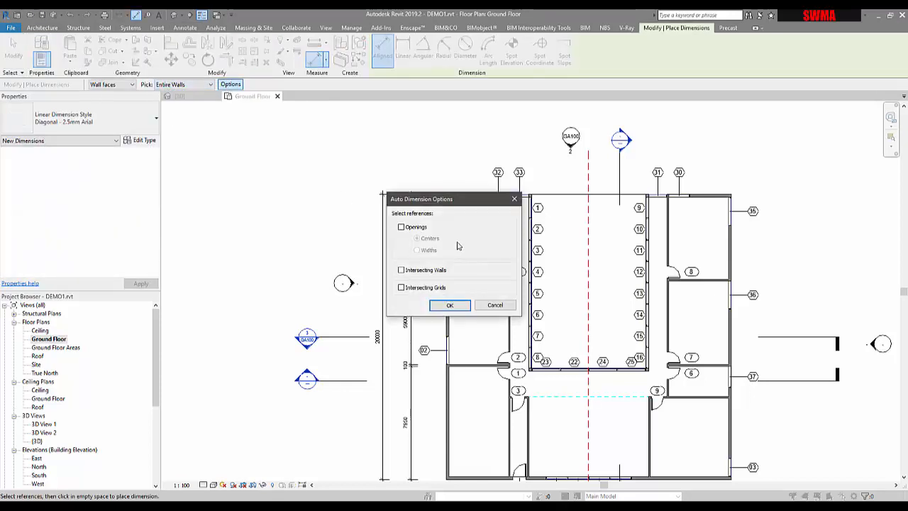
pyautogui.moveTo(432, 206); pyautogui.dragTo(551, 176)
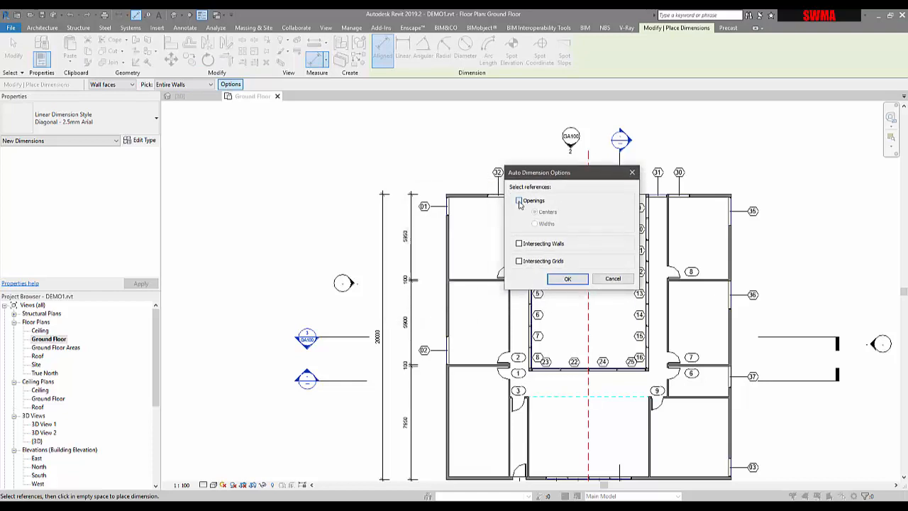
pyautogui.click(567, 279)
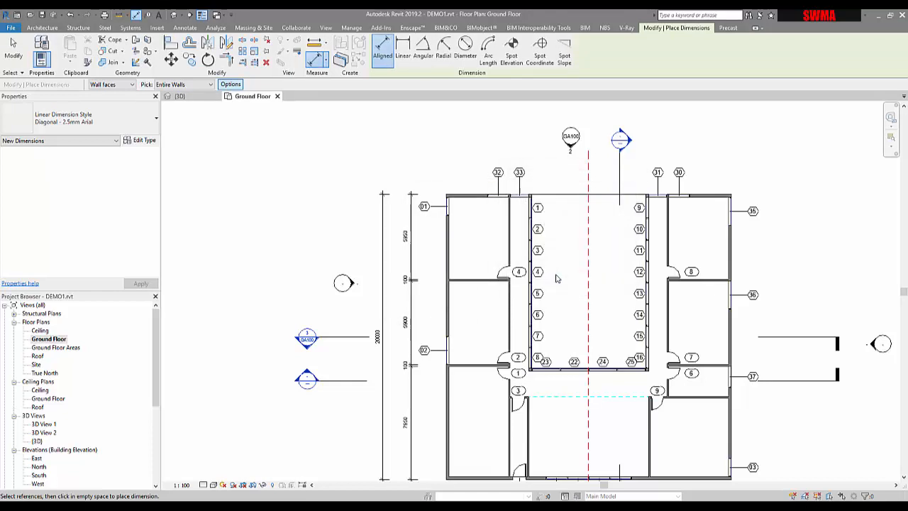
# Step: Dimension the entire west exterior wall automatically and place the string between the wall and the existing room-by-room dimensions
pyautogui.click(450, 309)
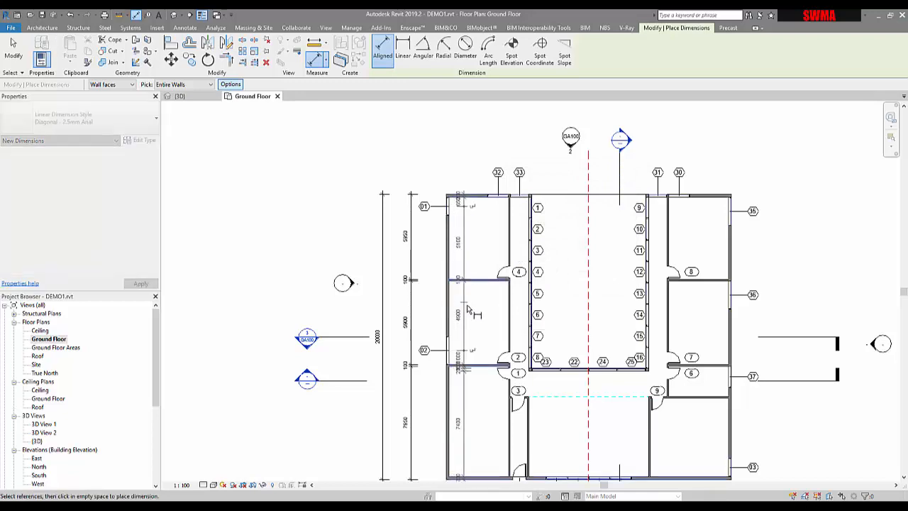
pyautogui.scroll(3, 469, 315)
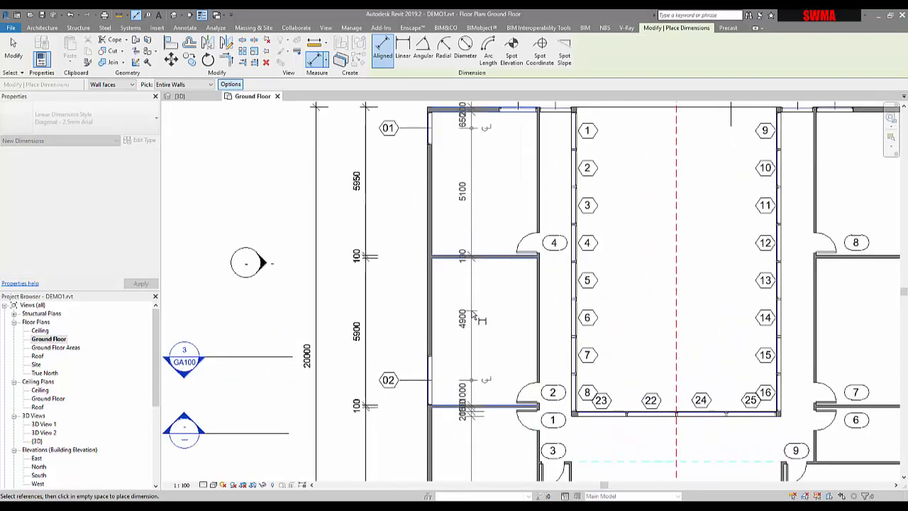
pyautogui.scroll(-2, 474, 314)
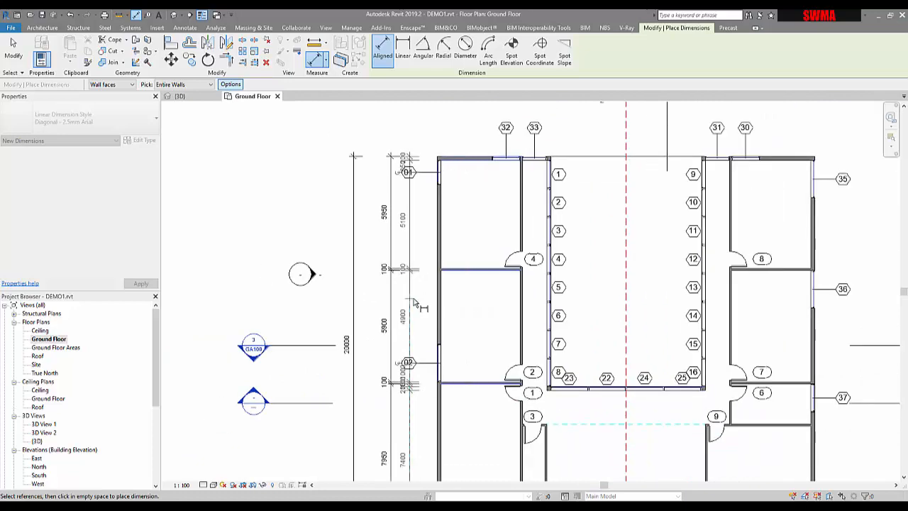
pyautogui.click(433, 305)
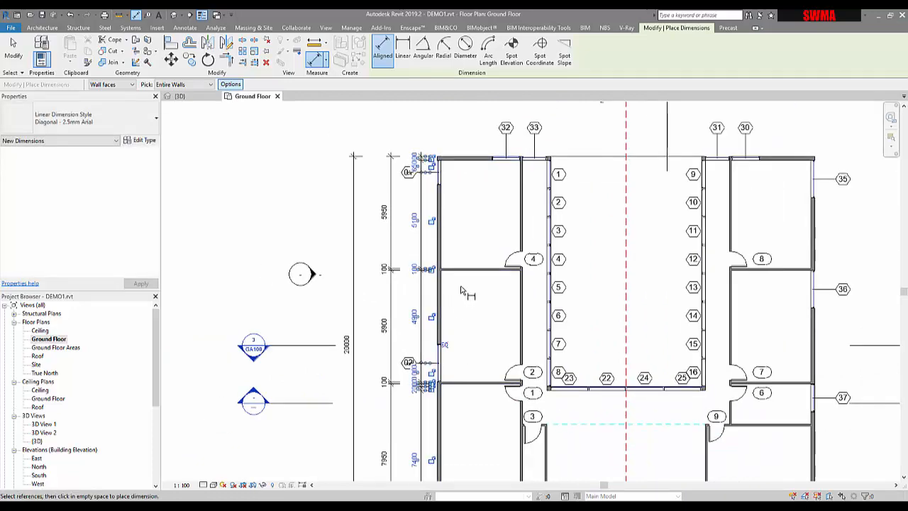
pyautogui.press('Escape')
pyautogui.press('Escape')
# Step: Move the new opening dimension string farther away from the west wall, closer to the room-by-room string
pyautogui.scroll(4, 436, 169)
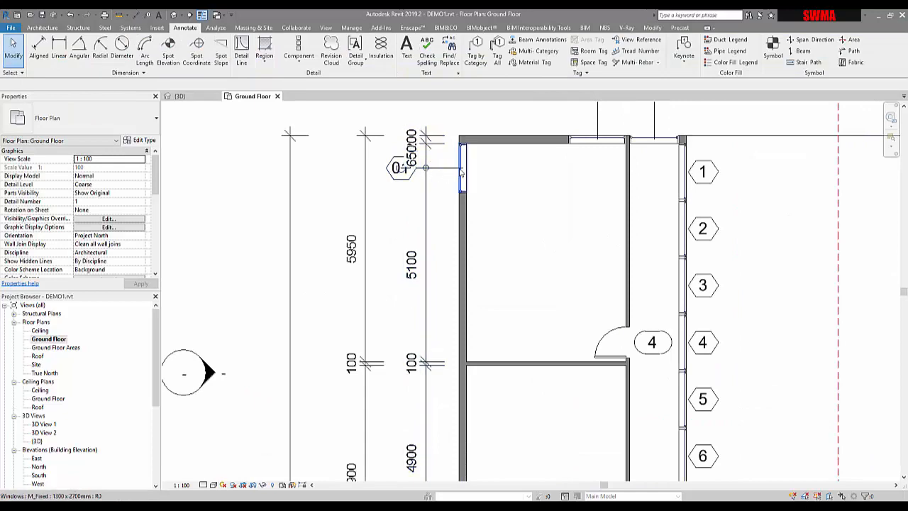
pyautogui.scroll(-2, 443, 188)
pyautogui.moveTo(425, 225); pyautogui.dragTo(508, 155, button='middle')
pyautogui.click(479, 211)
pyautogui.moveTo(479, 212)
pyautogui.mouseDown()
pyautogui.moveTo(456, 204)
pyautogui.moveTo(502, 203)
pyautogui.moveTo(479, 202)
pyautogui.mouseUp()
pyautogui.click(547, 199)
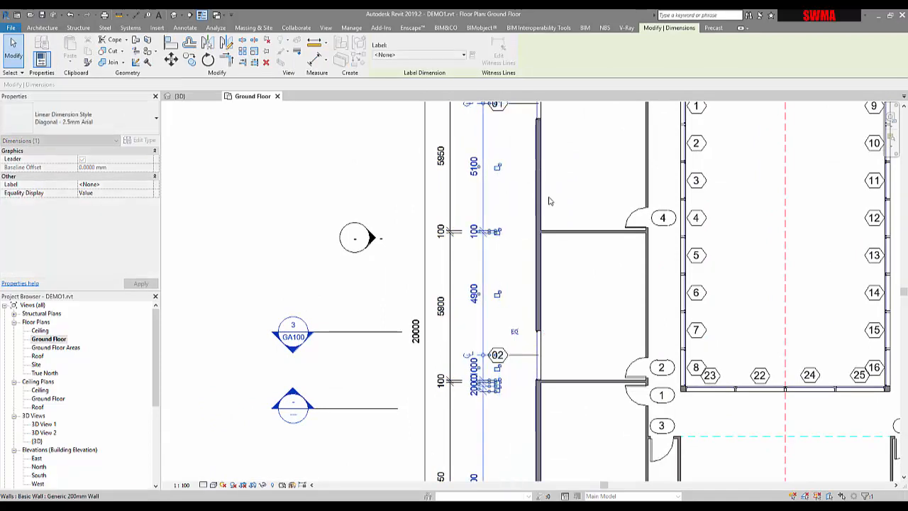
# Step: Move window tags 01 and 02 closer to the west wall so they clear the opening dimension string
pyautogui.moveTo(501, 269); pyautogui.dragTo(497, 380, button='middle')
pyautogui.scroll(2, 535, 224)
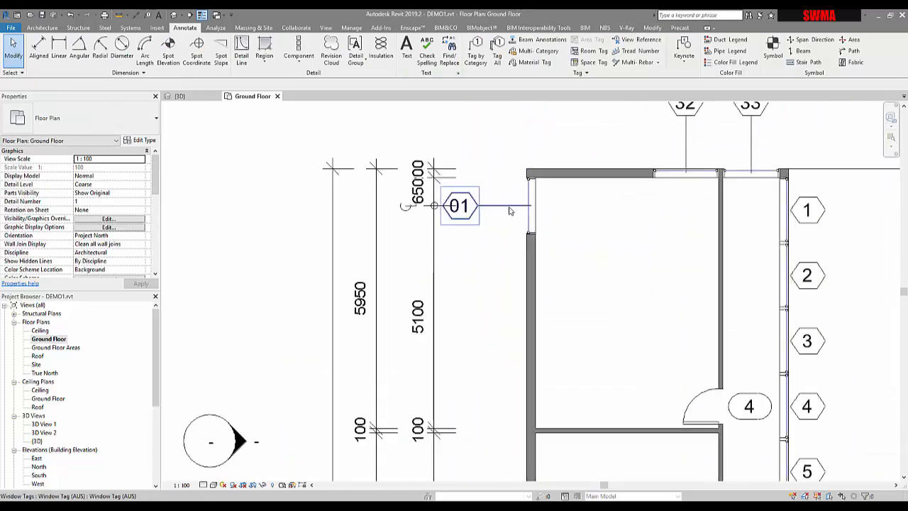
pyautogui.click(508, 207)
pyautogui.click(471, 208)
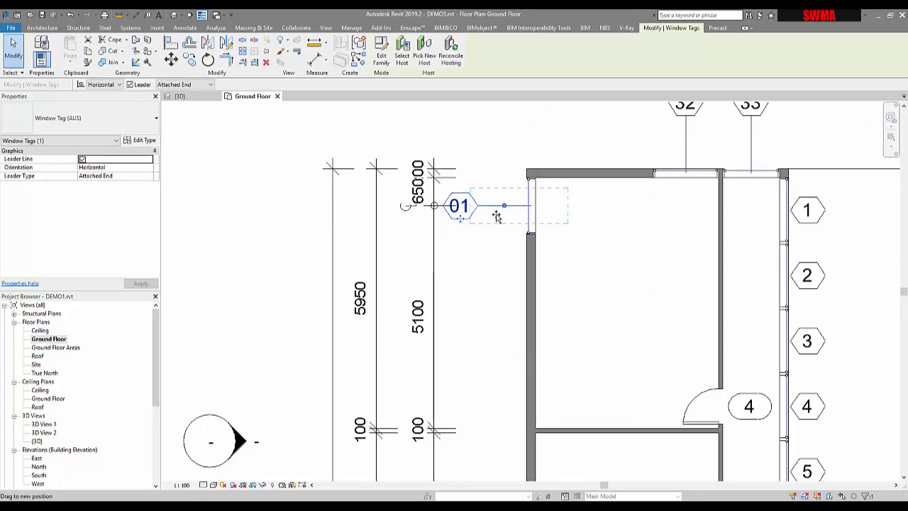
pyautogui.moveTo(489, 218); pyautogui.dragTo(521, 218)
pyautogui.scroll(-2, 495, 282)
pyautogui.moveTo(494, 283); pyautogui.dragTo(498, 92, button='middle')
pyautogui.click(484, 338)
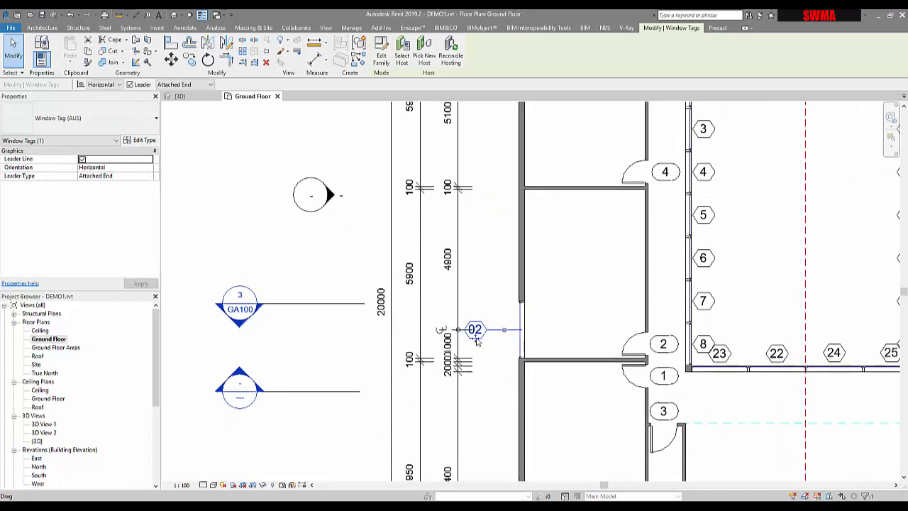
pyautogui.moveTo(500, 340); pyautogui.dragTo(500, 340)
pyautogui.scroll(-2, 500, 341)
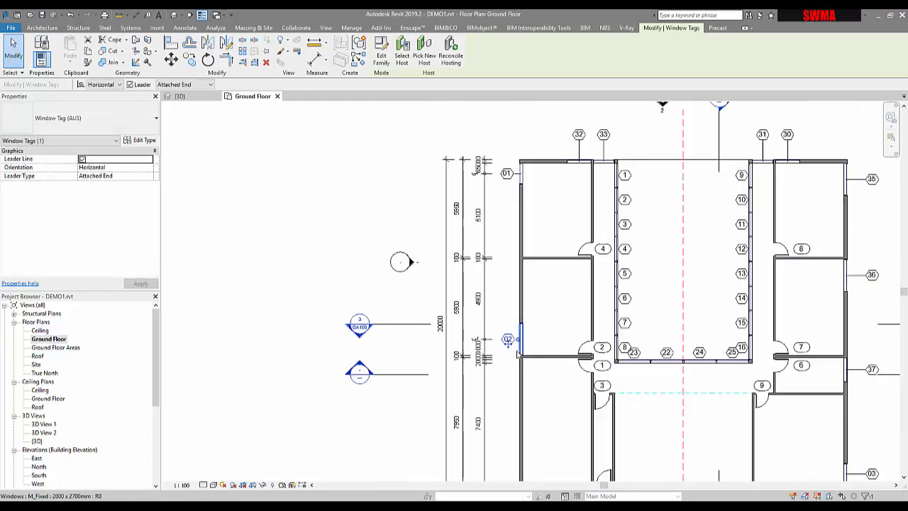
pyautogui.press('Escape')
# Step: Move the overlapping 200 dimension text at the north end of the opening string up and outward, clear of the 650 text
pyautogui.scroll(2, 474, 175)
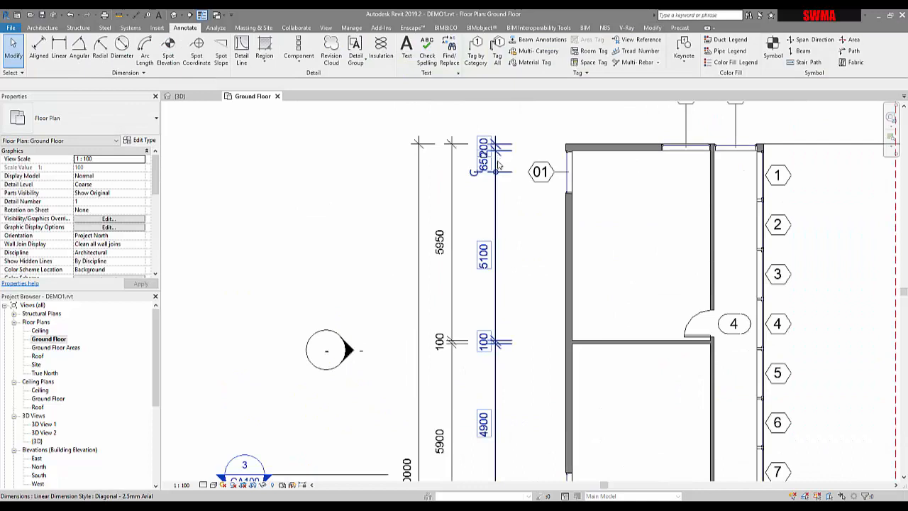
pyautogui.moveTo(498, 165); pyautogui.dragTo(496, 265, button='middle')
pyautogui.click(496, 264)
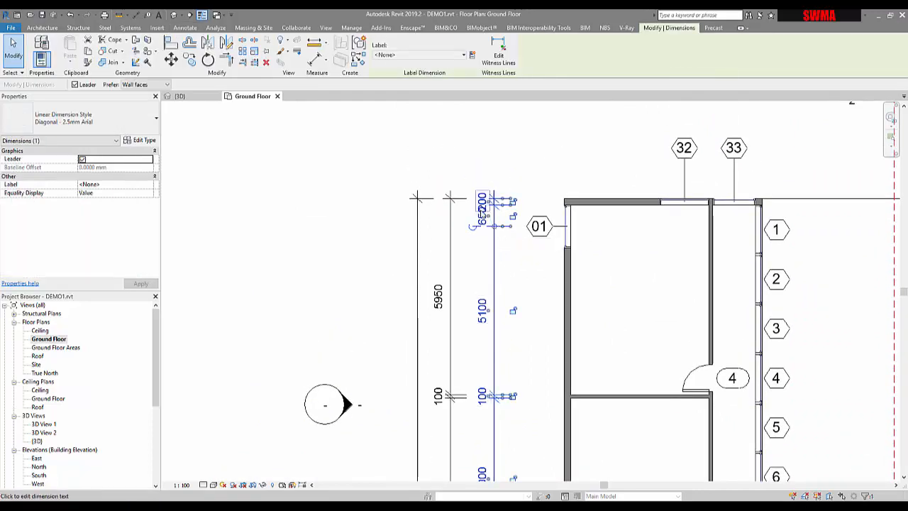
pyautogui.scroll(3, 487, 209)
pyautogui.click(539, 314)
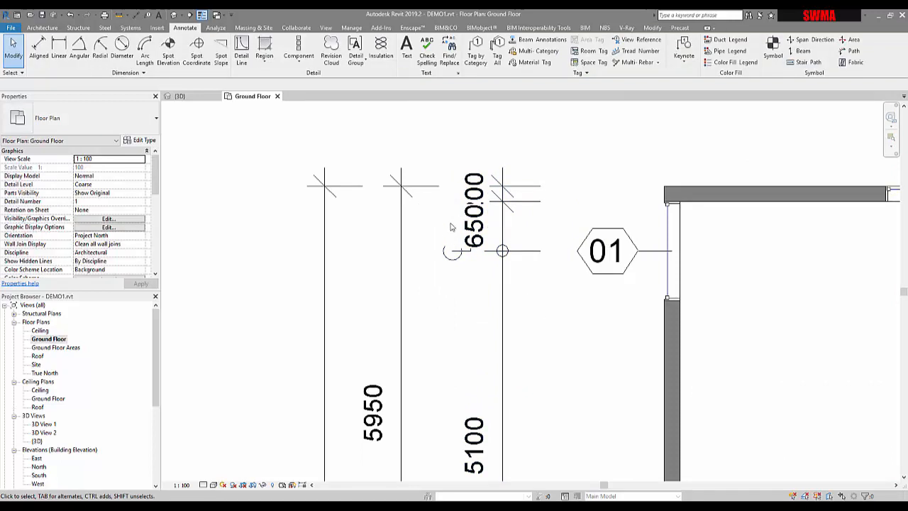
pyautogui.click(462, 225)
pyautogui.scroll(2, 490, 235)
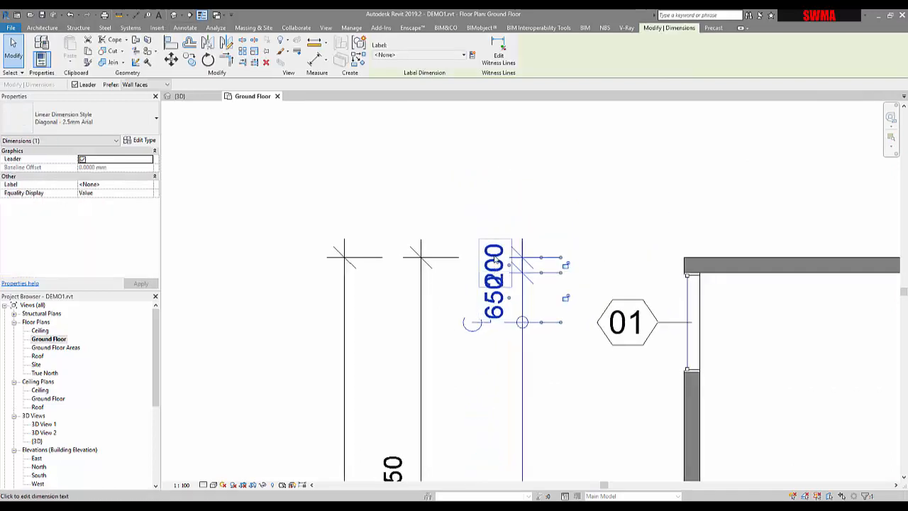
pyautogui.scroll(2, 520, 267)
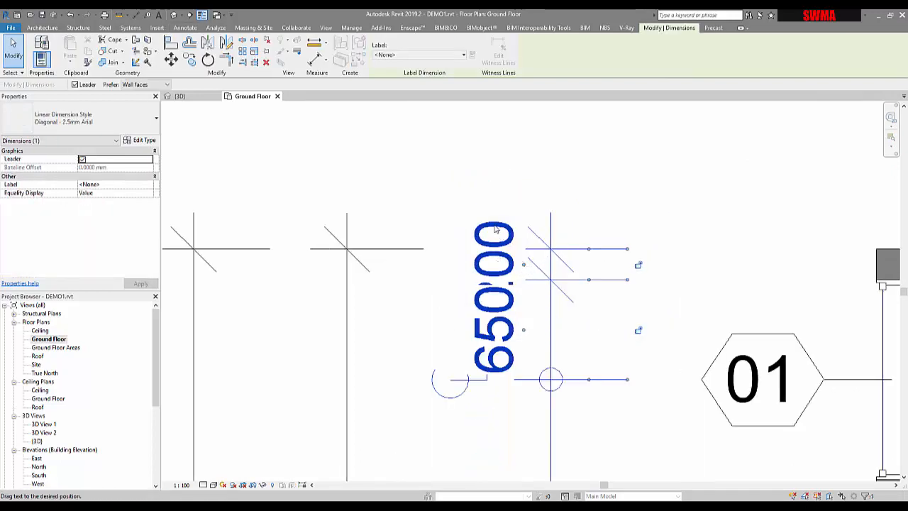
pyautogui.moveTo(524, 267); pyautogui.dragTo(484, 173)
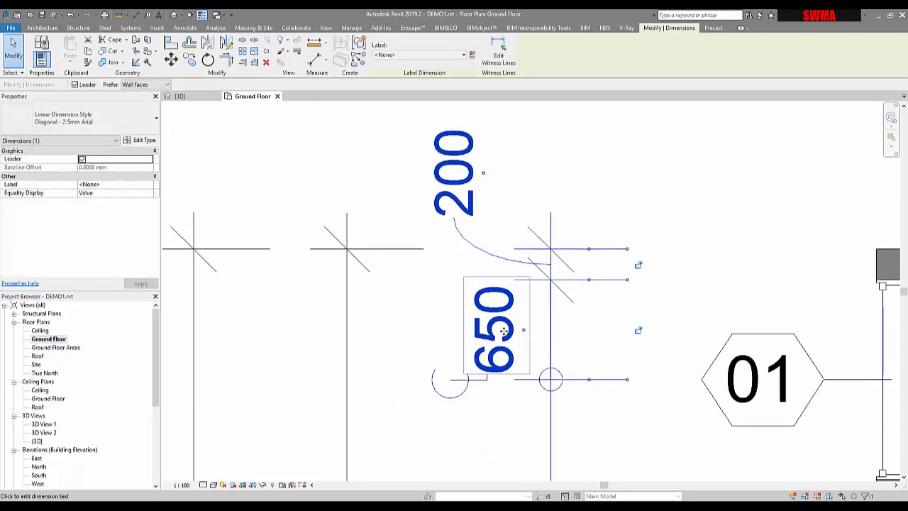
# Step: Turn off the leader for the opening dimension string along the west wall
pyautogui.moveTo(584, 357); pyautogui.dragTo(598, 310, button='middle')
pyautogui.scroll(-1, 590, 303)
pyautogui.scroll(-1, 591, 304)
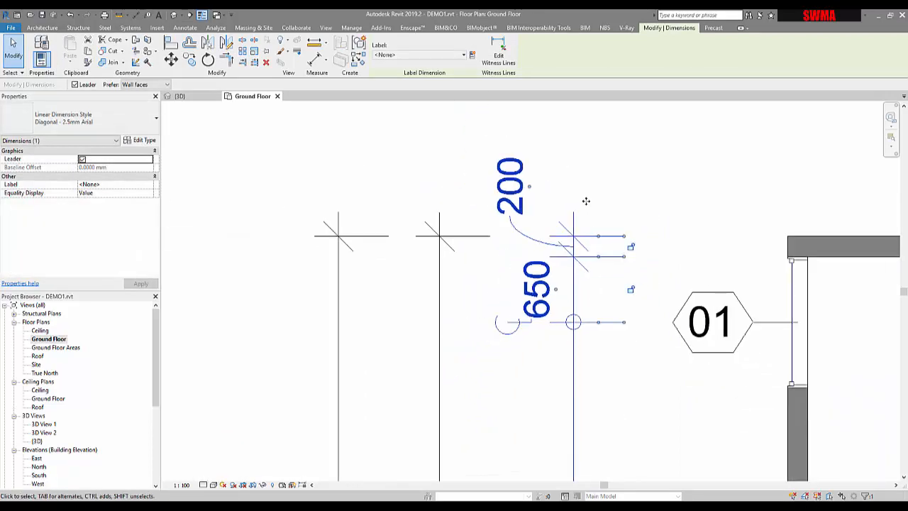
pyautogui.click(587, 201)
pyautogui.click(523, 237)
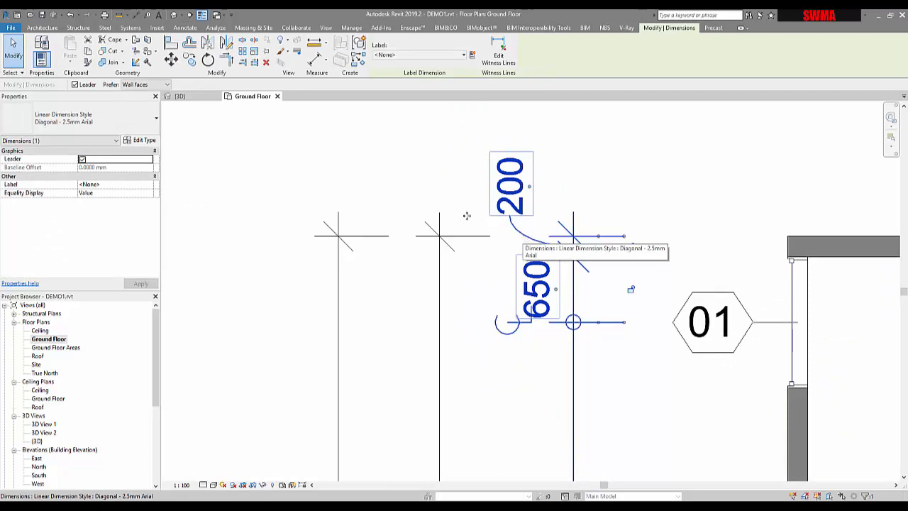
pyautogui.click(82, 159)
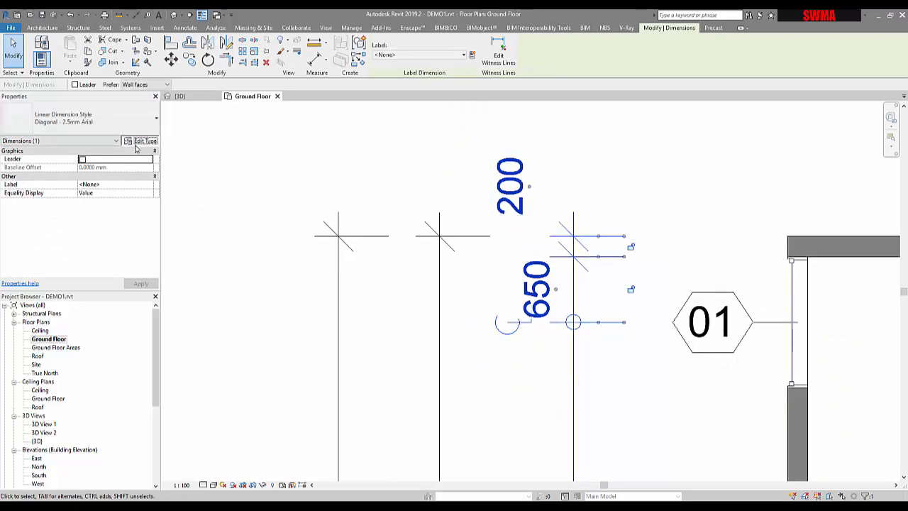
# Step: Review the type properties of the Diagonal - 2.5mm Arial dimension style without changing anything
pyautogui.click(140, 141)
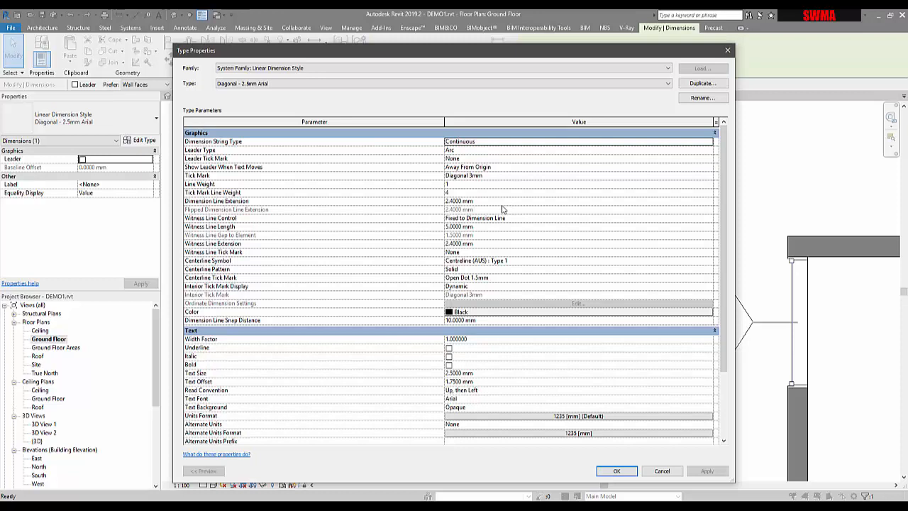
pyautogui.scroll(-3, 503, 209)
pyautogui.scroll(3, 503, 208)
pyautogui.click(658, 472)
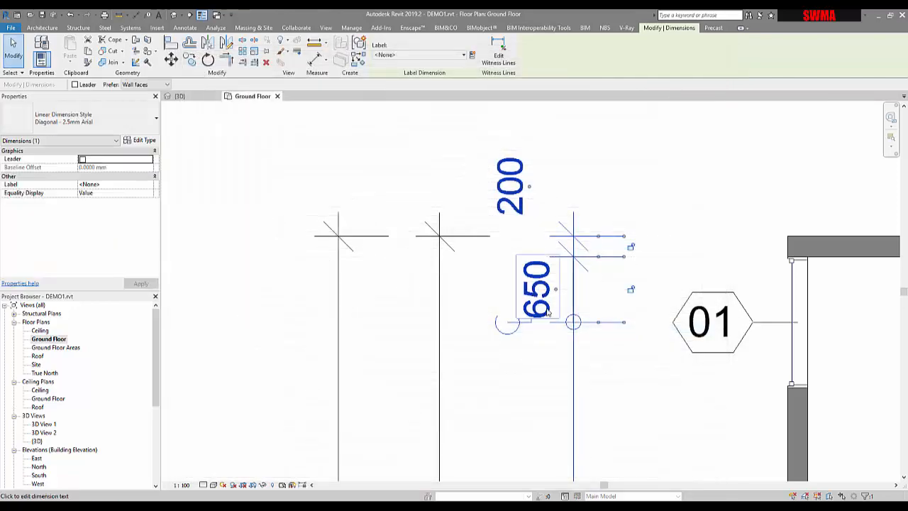
# Step: Move the 200 text inward, directly above the 650 text, and turn the opening string's leader back on
pyautogui.press('Escape')
pyautogui.click(509, 187)
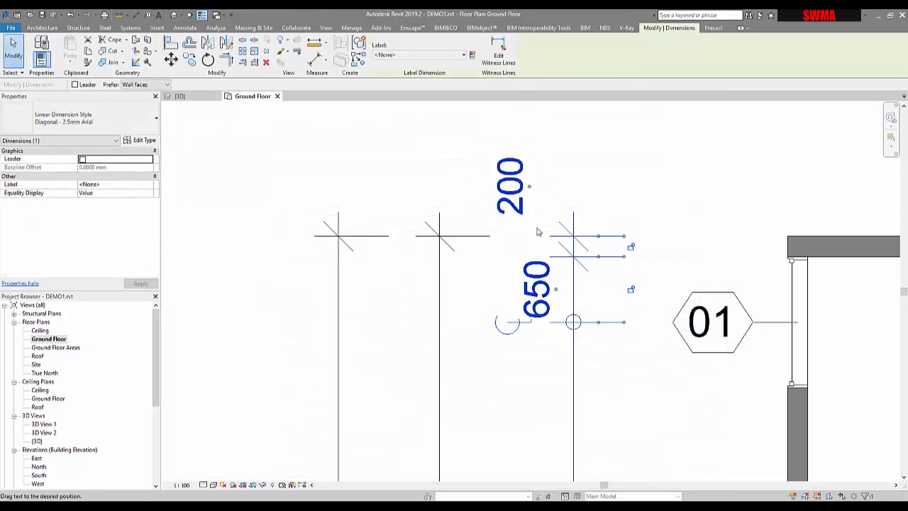
pyautogui.moveTo(530, 188); pyautogui.dragTo(558, 213)
pyautogui.click(81, 159)
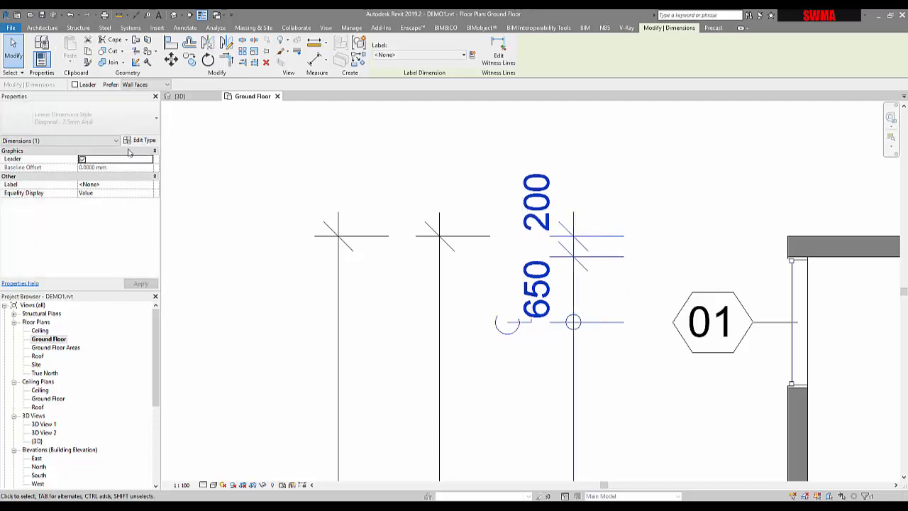
pyautogui.click(140, 140)
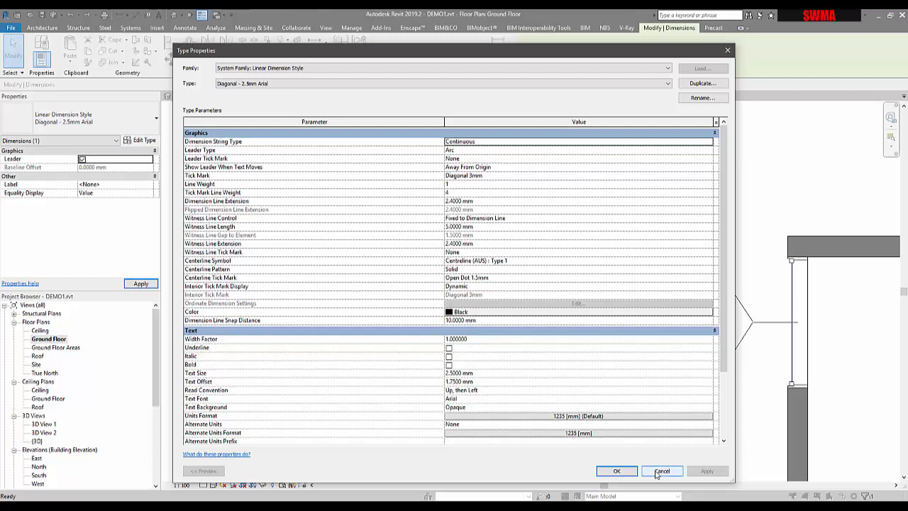
pyautogui.click(618, 472)
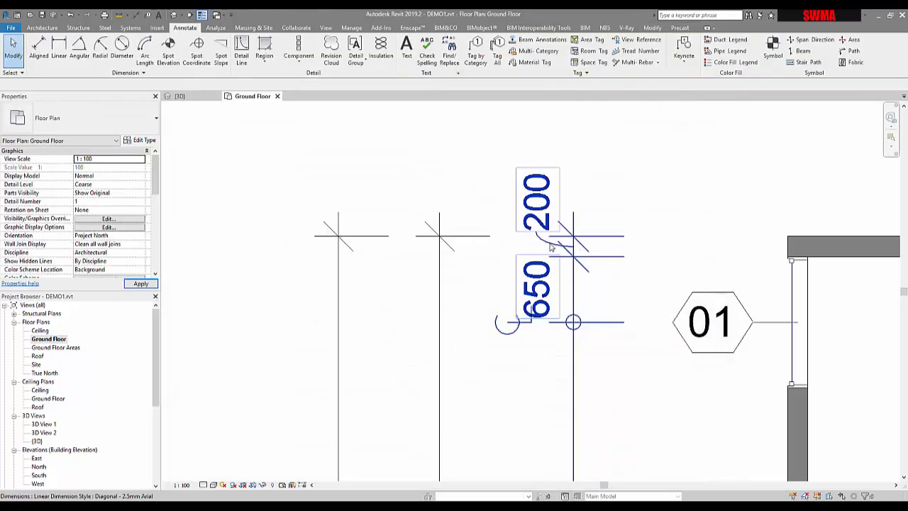
# Step: Set the leader type of the Diagonal - 2.5mm Arial linear dimension style to Line
pyautogui.click(600, 237)
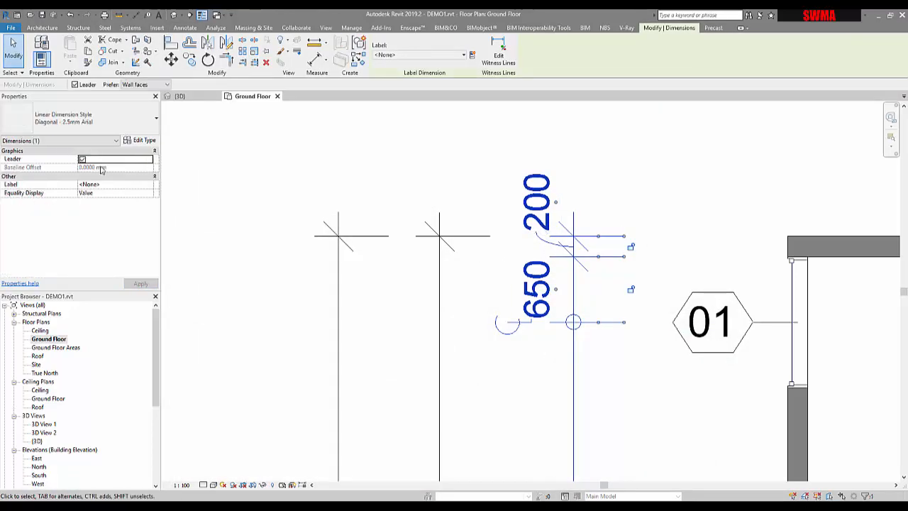
pyautogui.click(144, 141)
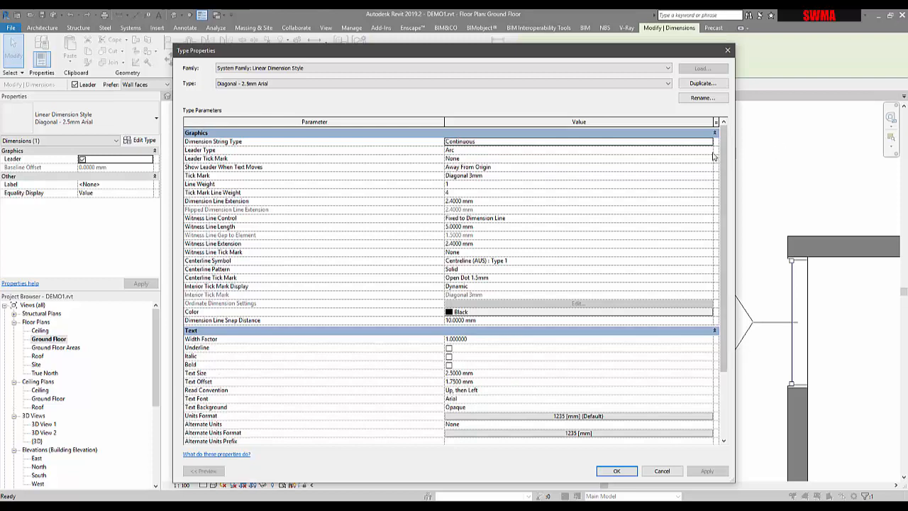
pyautogui.click(711, 151)
pyautogui.click(595, 158)
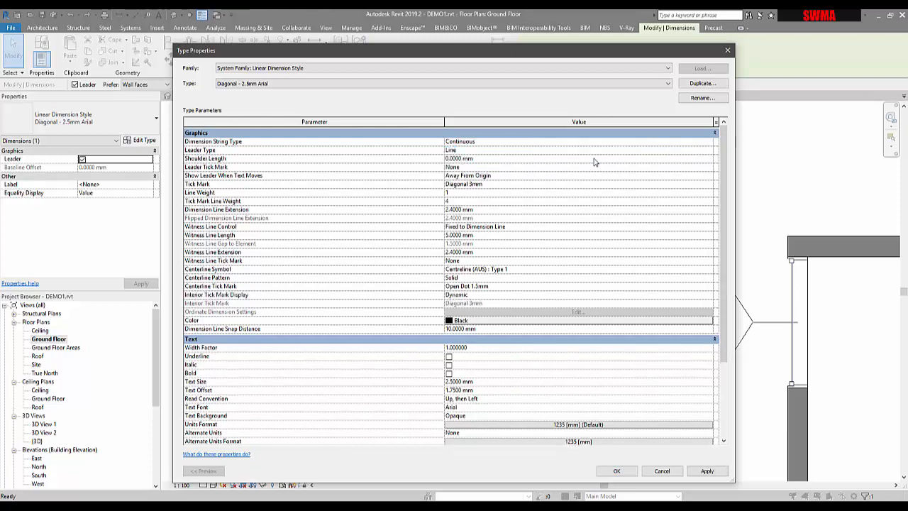
pyautogui.click(707, 472)
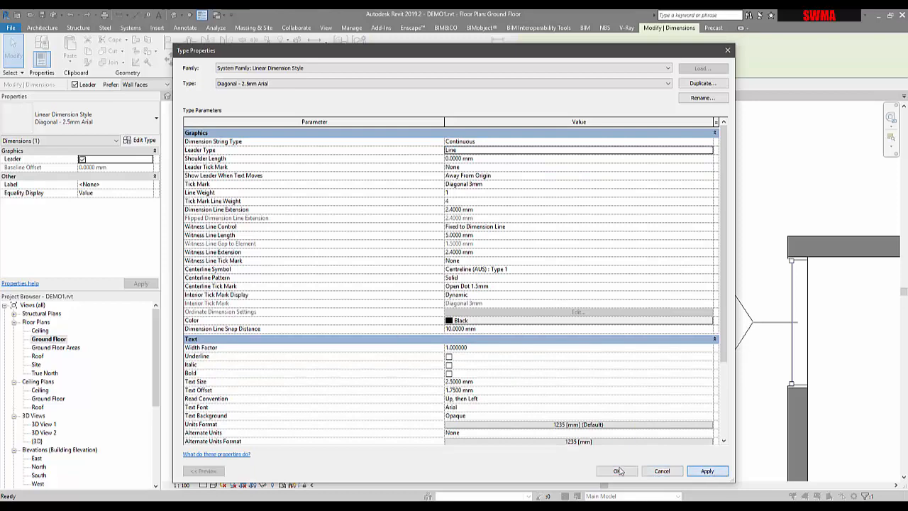
pyautogui.click(617, 472)
# Step: Switch off the leader for the opening dimension string so the 200 text stands without a leader line
pyautogui.click(449, 184)
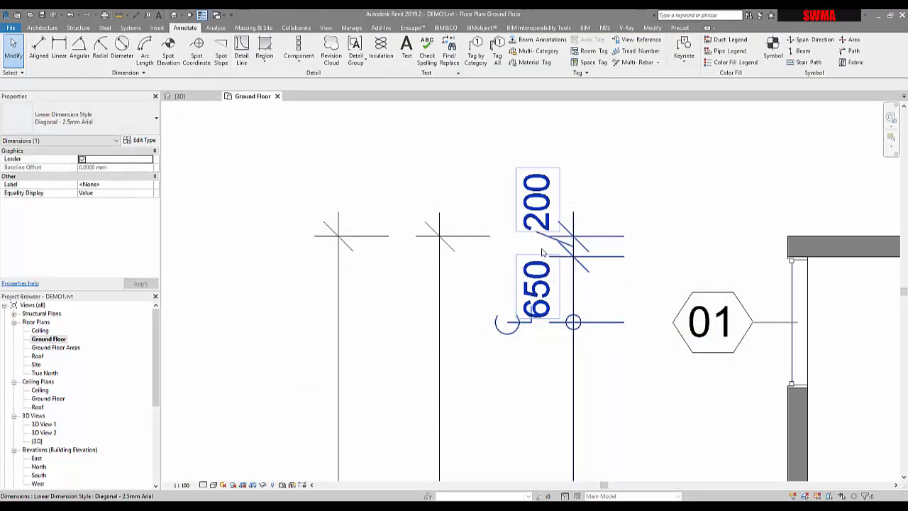
pyautogui.click(550, 208)
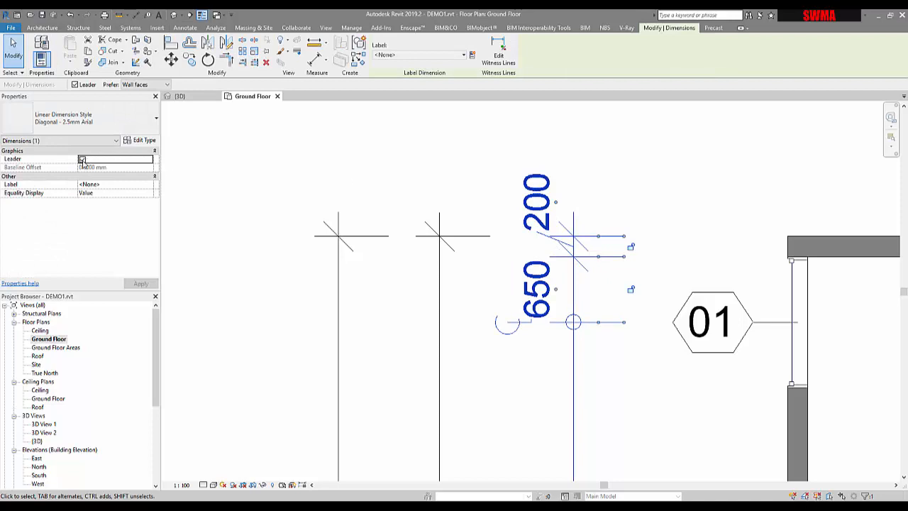
pyautogui.click(298, 170)
# Step: Examine the graphics, text and other parameters in the opening string's dimension type properties
pyautogui.scroll(-3, 387, 228)
pyautogui.moveTo(514, 298); pyautogui.dragTo(504, 197, button='middle')
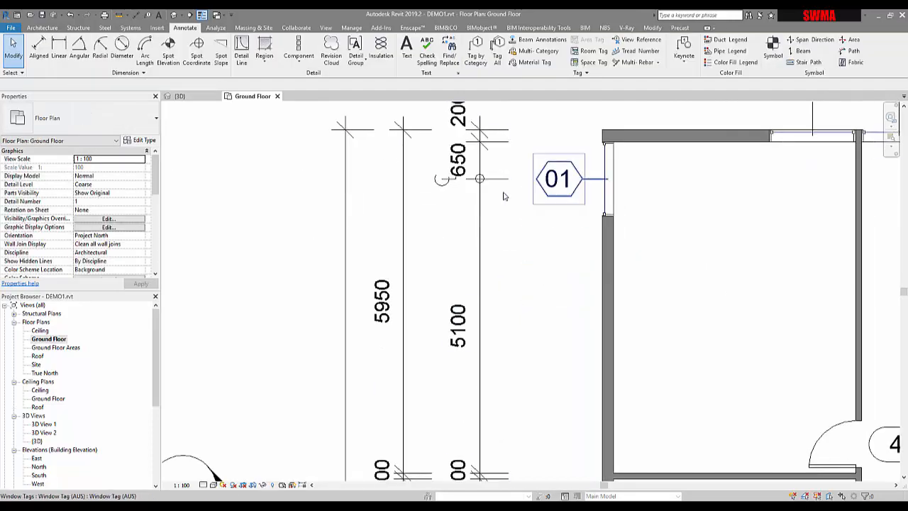
pyautogui.click(480, 189)
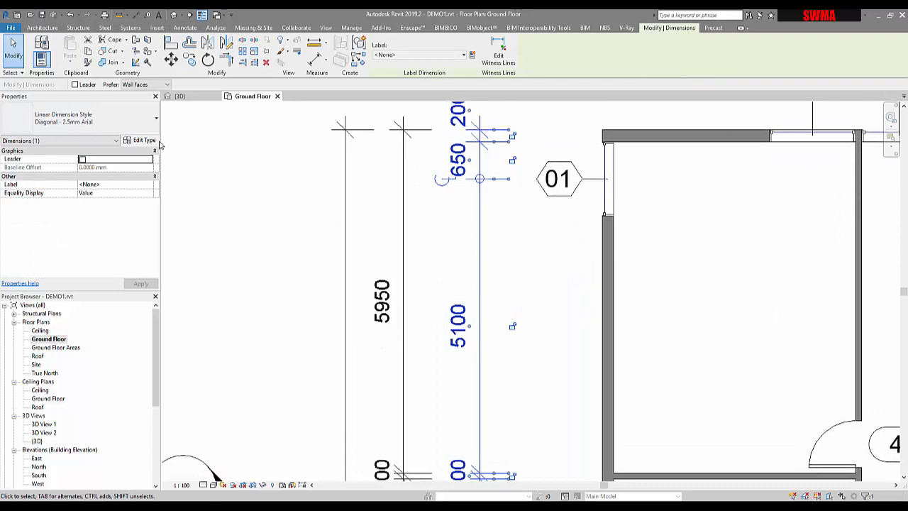
pyautogui.click(142, 140)
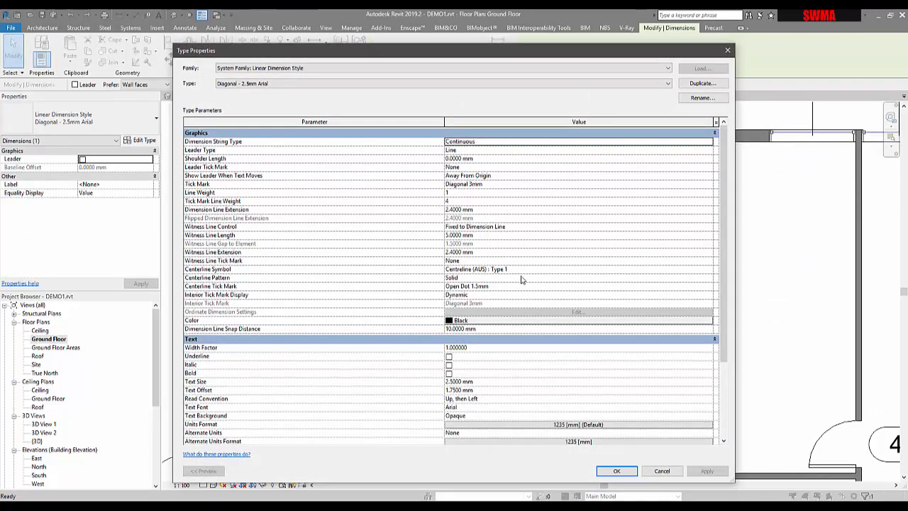
pyautogui.scroll(-5, 535, 338)
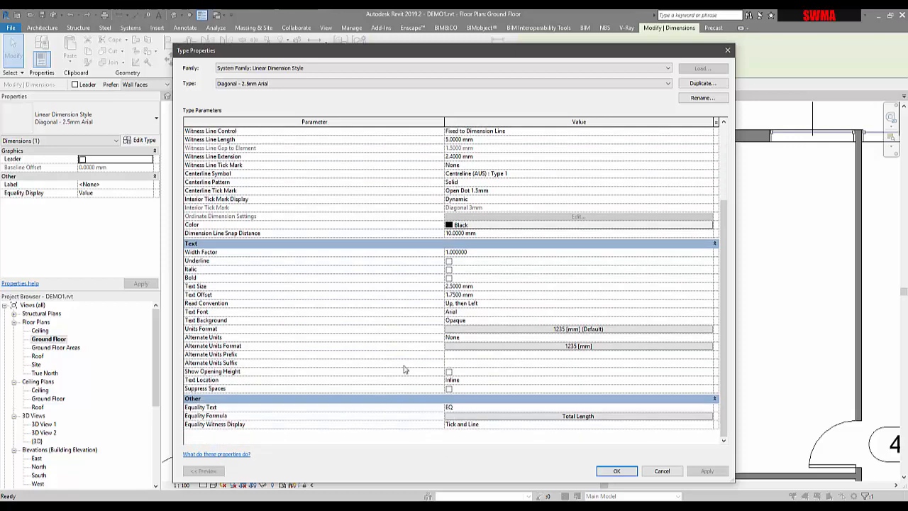
pyautogui.scroll(5, 404, 369)
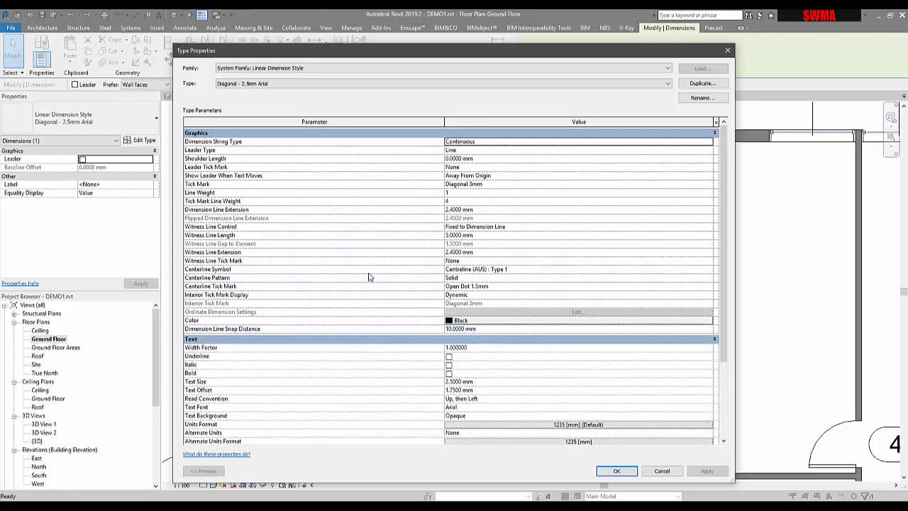
pyautogui.click(617, 471)
pyautogui.click(263, 239)
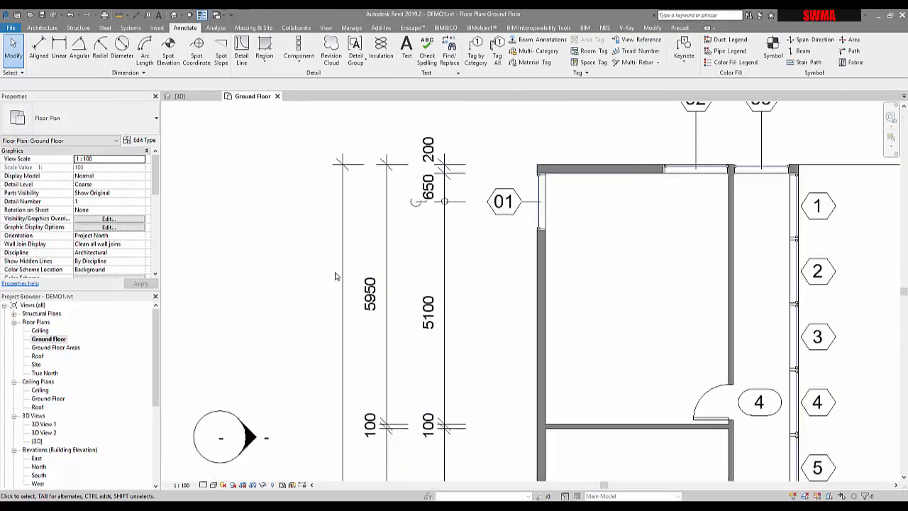
# Step: Select door 4 and inspect its offset from the adjacent partition wall
pyautogui.scroll(-3, 335, 276)
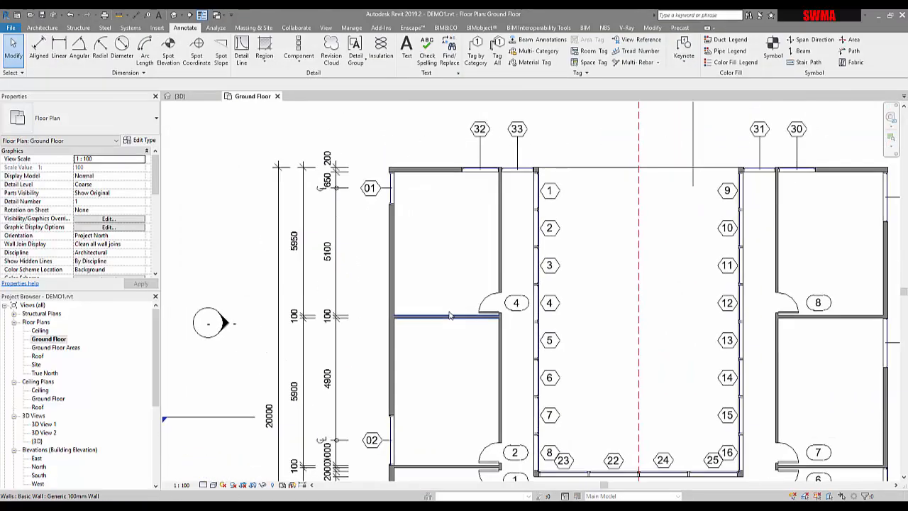
pyautogui.moveTo(452, 371); pyautogui.dragTo(400, 357, button='middle')
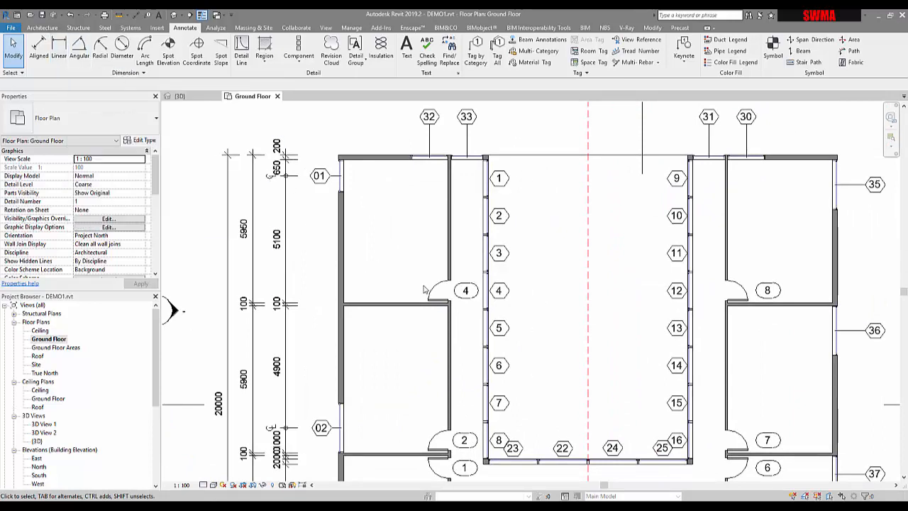
pyautogui.scroll(3, 434, 305)
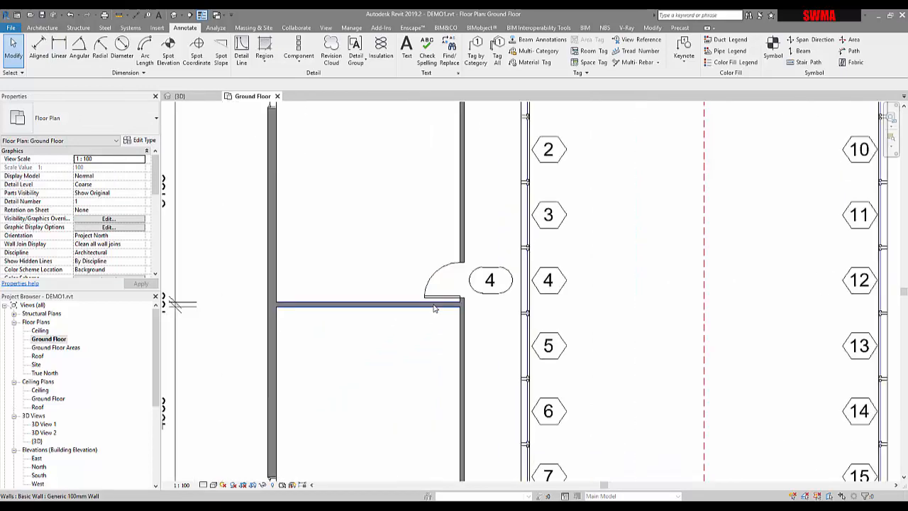
pyautogui.scroll(2, 435, 308)
pyautogui.click(435, 294)
pyautogui.scroll(4, 435, 294)
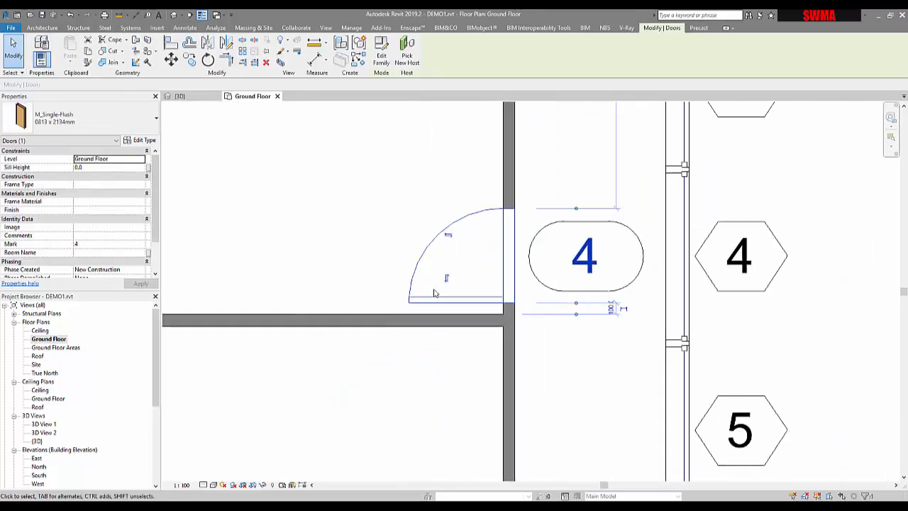
pyautogui.scroll(1, 435, 293)
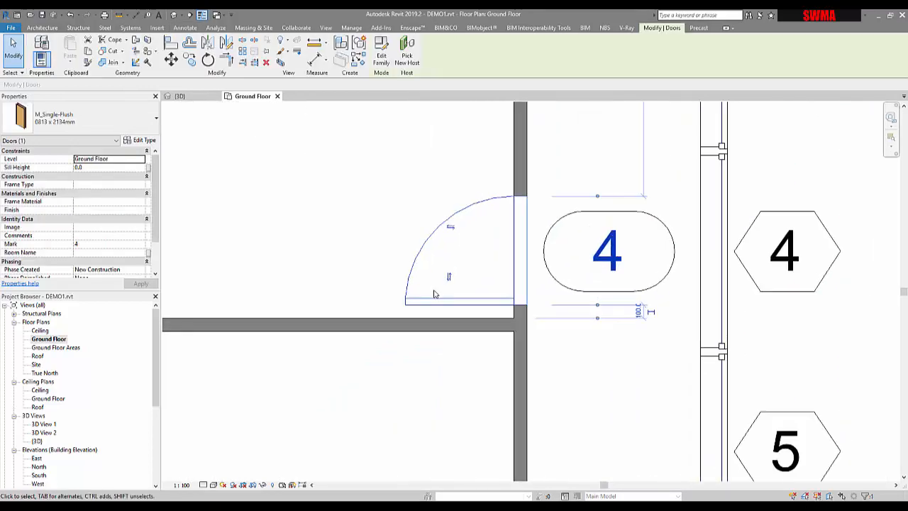
# Step: Try moving the partition wall below door 4 about 600 mm south, check the door's offset, and undo the move
pyautogui.click(458, 325)
pyautogui.scroll(-2, 416, 366)
pyautogui.moveTo(416, 369); pyautogui.dragTo(698, 349, button='middle')
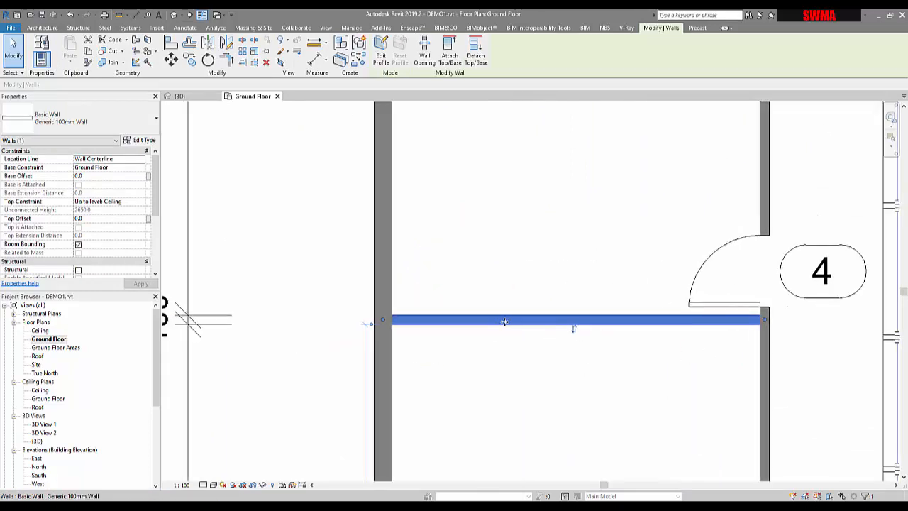
pyautogui.moveTo(502, 320); pyautogui.dragTo(501, 372)
pyautogui.click(700, 308)
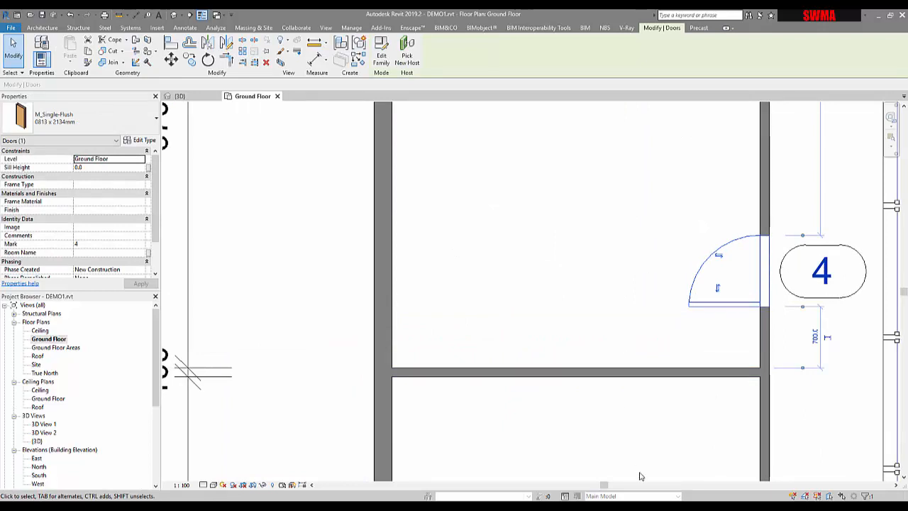
pyautogui.hotkey('ctrl', 'z')
# Step: Place an aligned dimension between door 4's lower edge and the partition wall face, and lock it
pyautogui.moveTo(679, 327); pyautogui.dragTo(611, 322, button='middle')
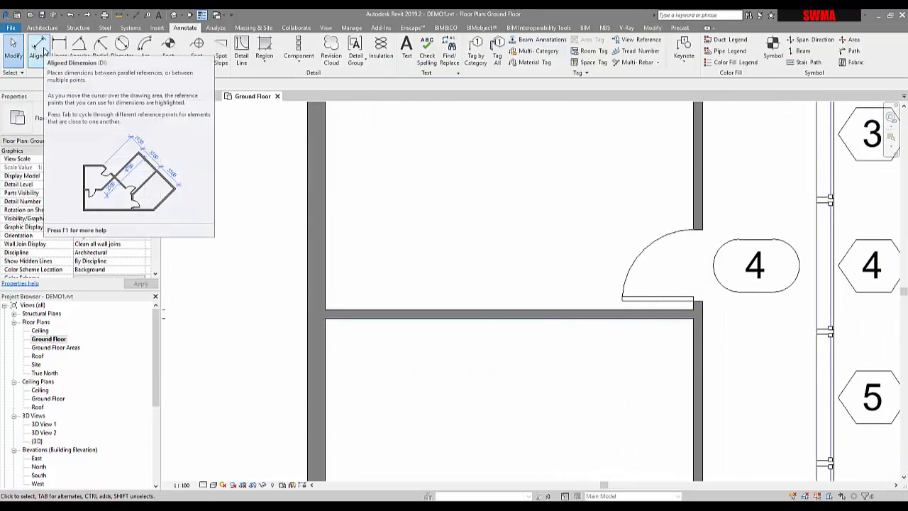
pyautogui.click(38, 56)
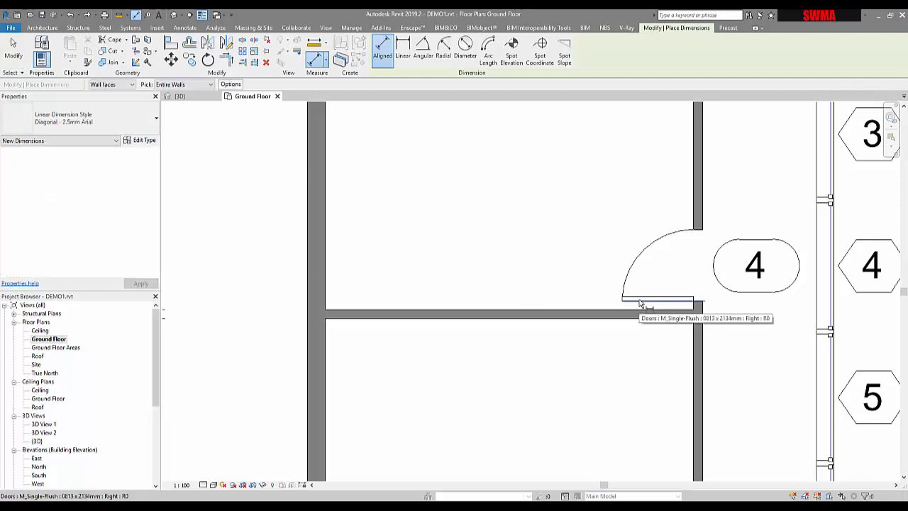
pyautogui.scroll(3, 640, 304)
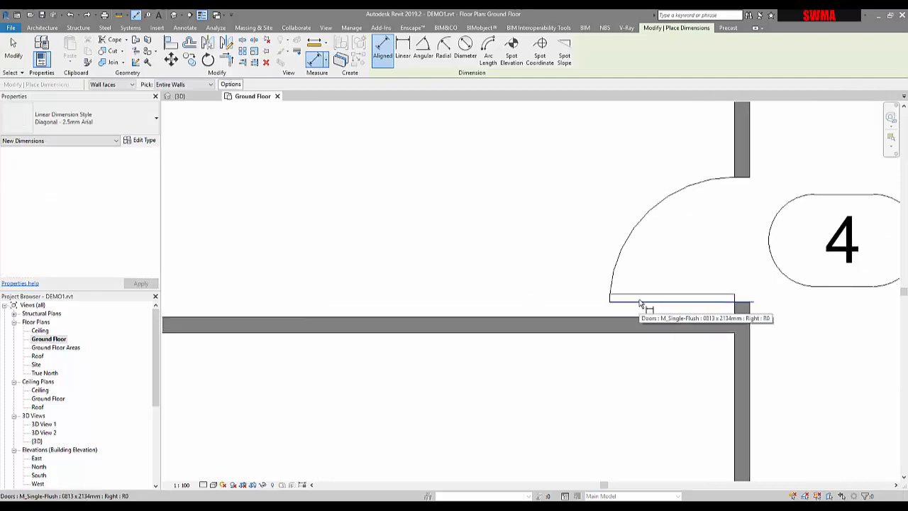
pyautogui.click(639, 304)
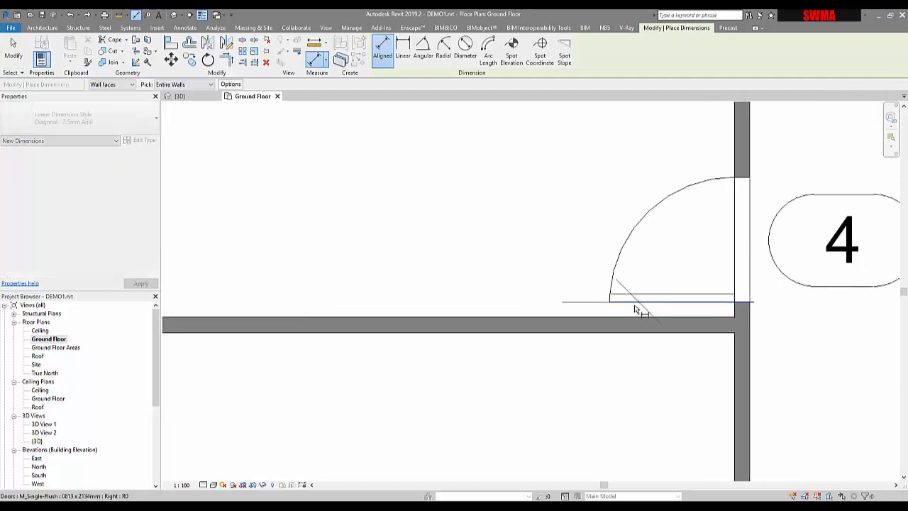
pyautogui.click(522, 312)
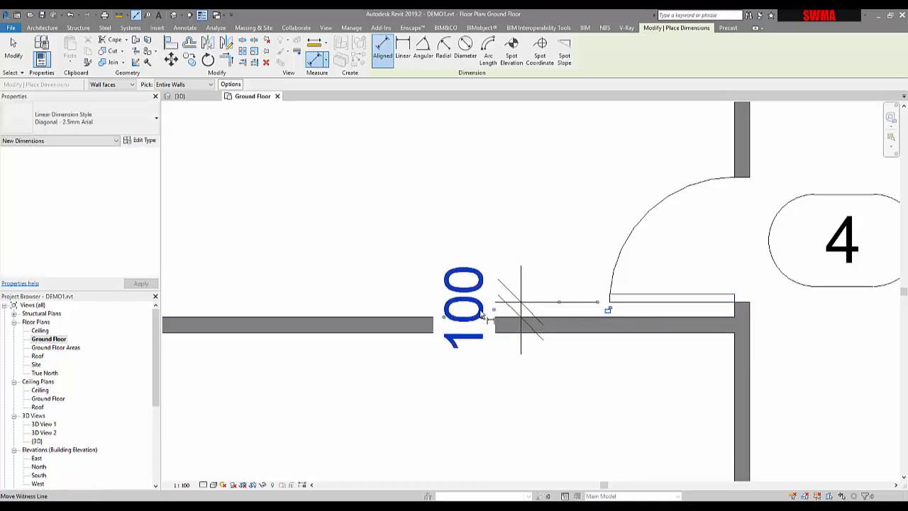
pyautogui.click(608, 311)
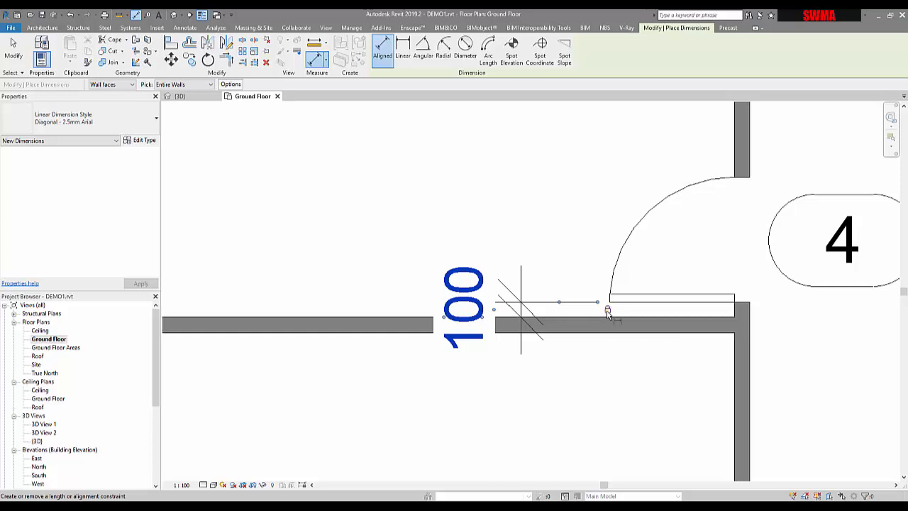
pyautogui.scroll(-2, 523, 289)
pyautogui.press('Escape')
pyautogui.press('Escape')
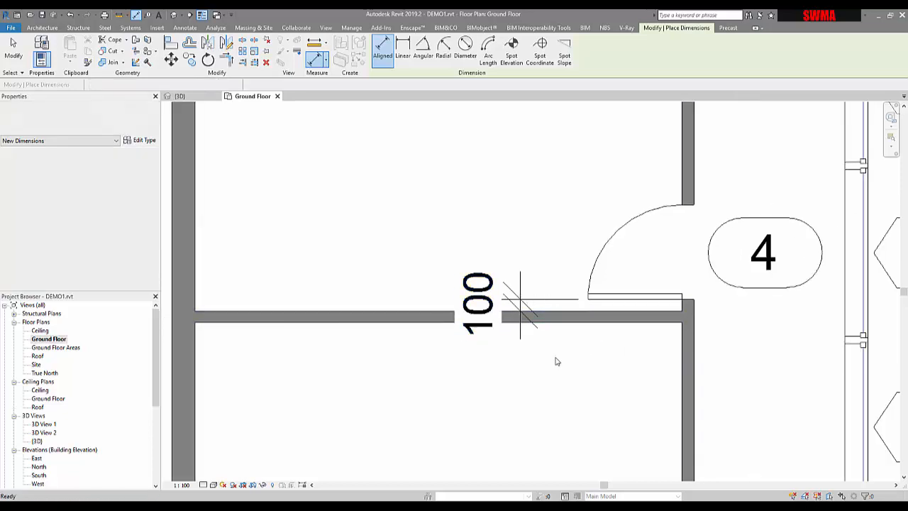
# Step: Move the text of door 4's locked offset dimension north, clear of the partition wall, and turn off its leader
pyautogui.click(475, 294)
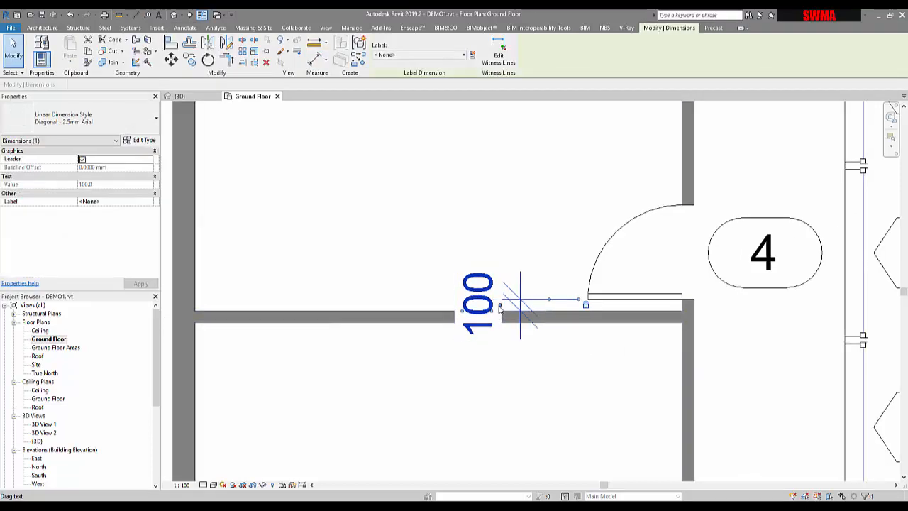
pyautogui.moveTo(474, 294); pyautogui.dragTo(500, 259)
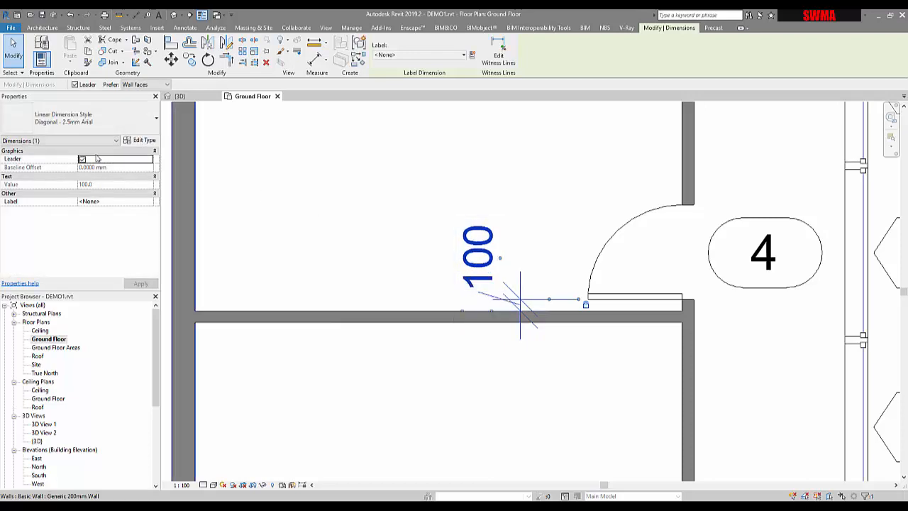
pyautogui.click(289, 177)
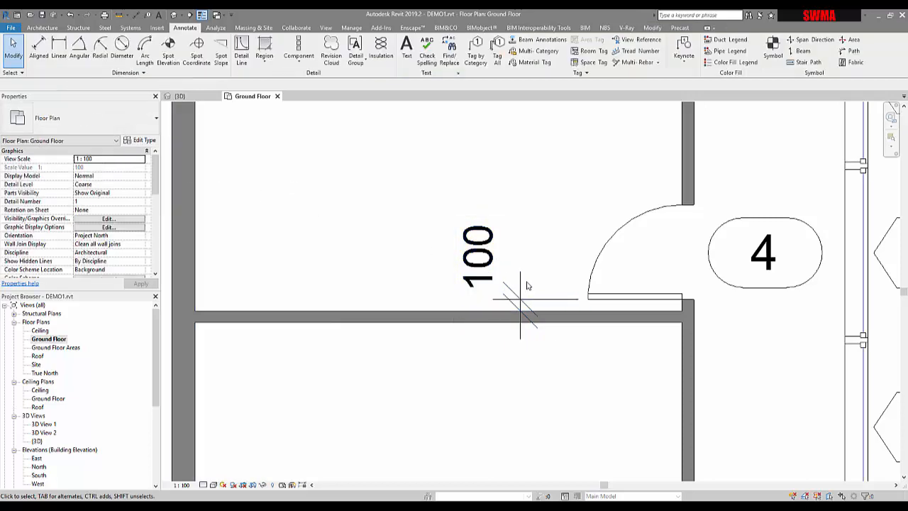
# Step: Try moving the partition wall below door 4 south to test the locked offset, undo the move, and inspect the dimension
pyautogui.click(476, 326)
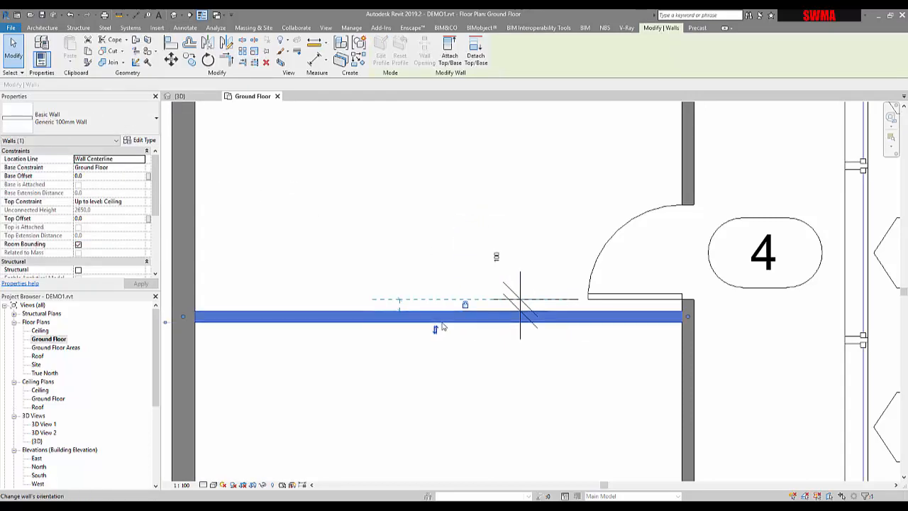
pyautogui.moveTo(445, 380); pyautogui.dragTo(445, 394)
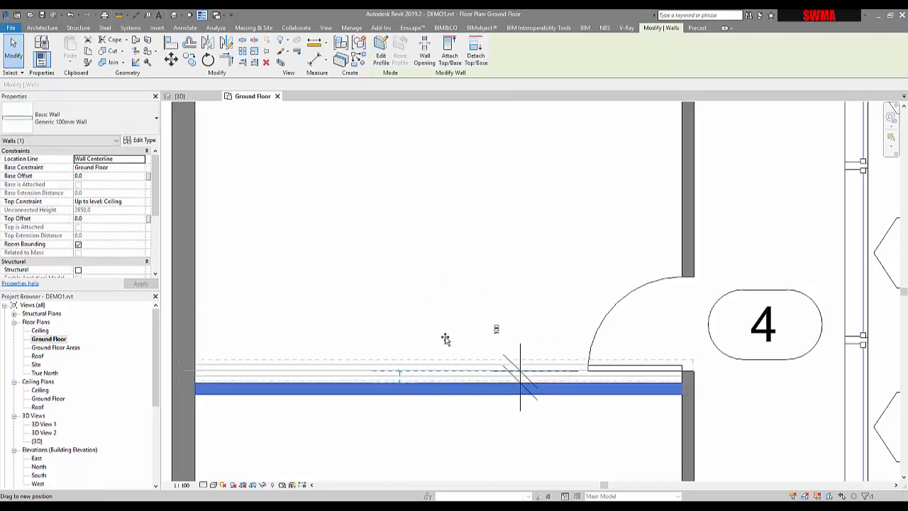
pyautogui.hotkey('ctrl', 'z')
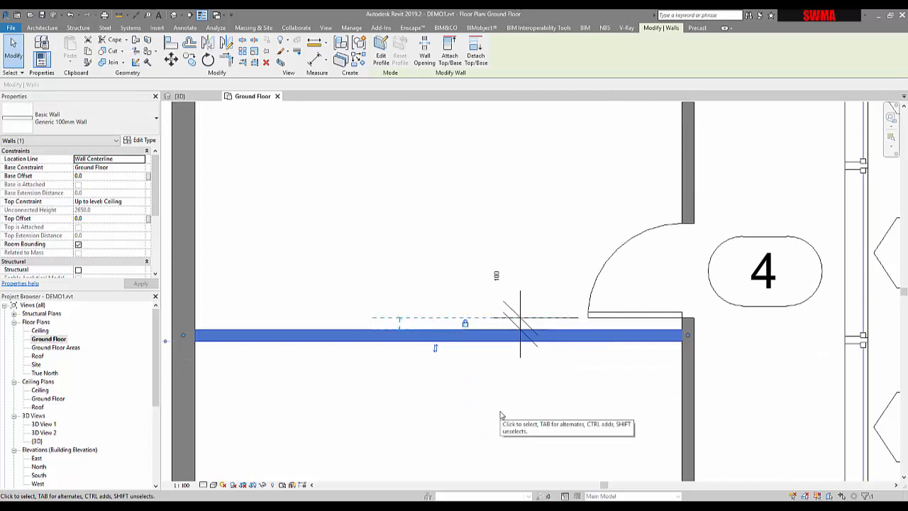
pyautogui.hotkey('ctrl', 'z')
pyautogui.scroll(-2, 447, 239)
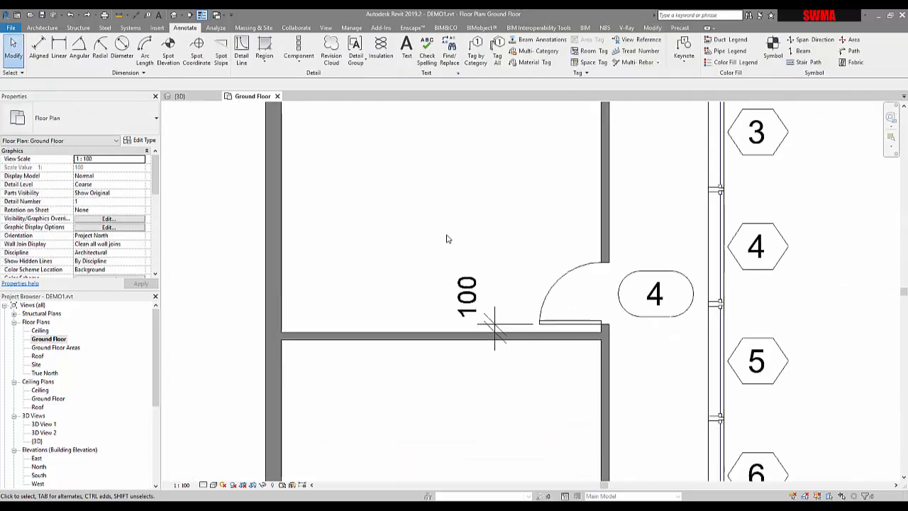
pyautogui.click(497, 324)
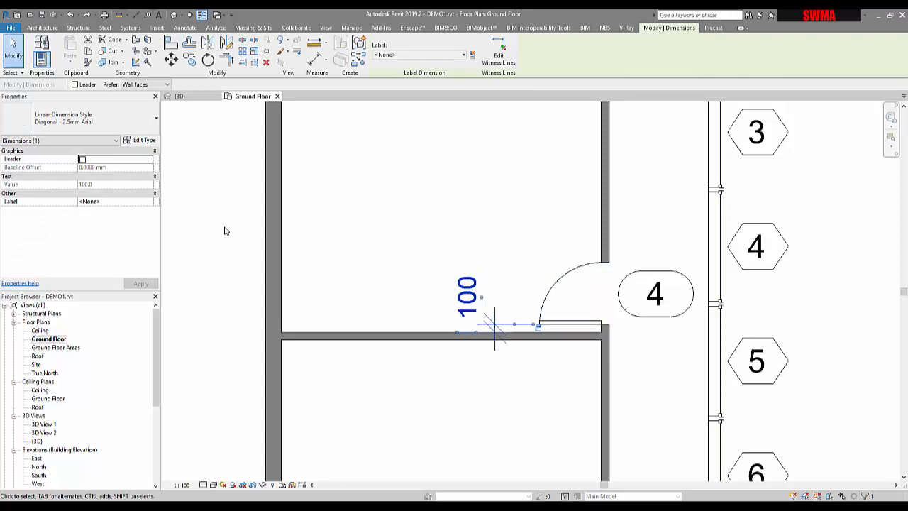
pyautogui.press('Escape')
# Step: Place a spot elevation with a shouldered leader on the courtyard floor near window 1, with its text beyond the north edge
pyautogui.scroll(-3, 561, 341)
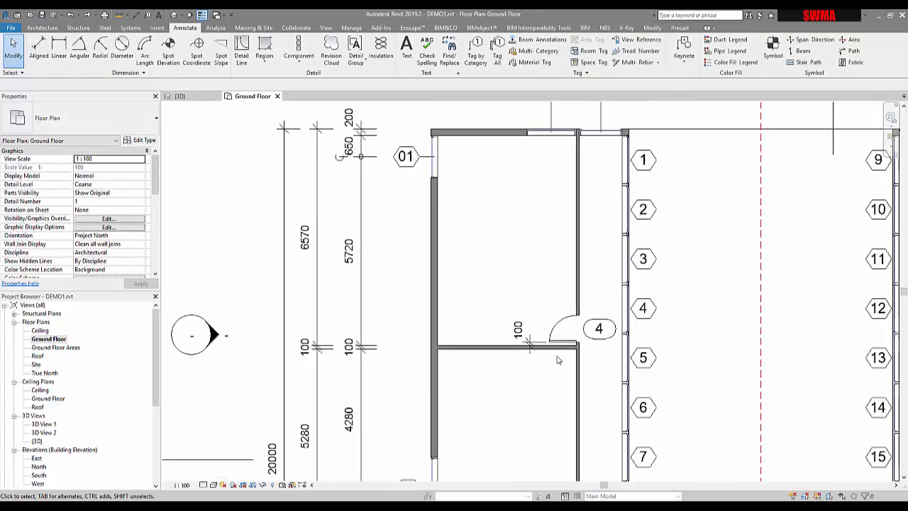
pyautogui.moveTo(560, 361)
pyautogui.mouseDown(button='middle')
pyautogui.moveTo(503, 349)
pyautogui.moveTo(489, 367)
pyautogui.moveTo(444, 319)
pyautogui.mouseUp(button='middle')
pyautogui.scroll(-3, 502, 346)
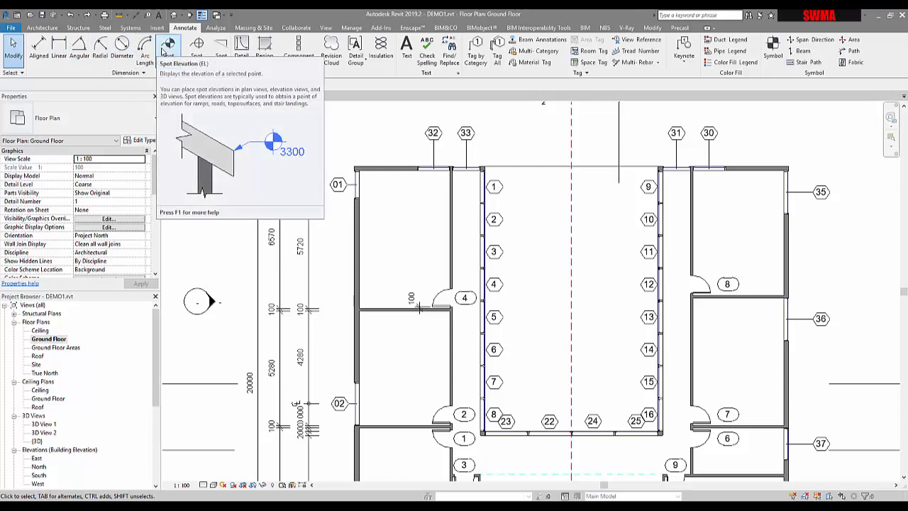
pyautogui.click(166, 49)
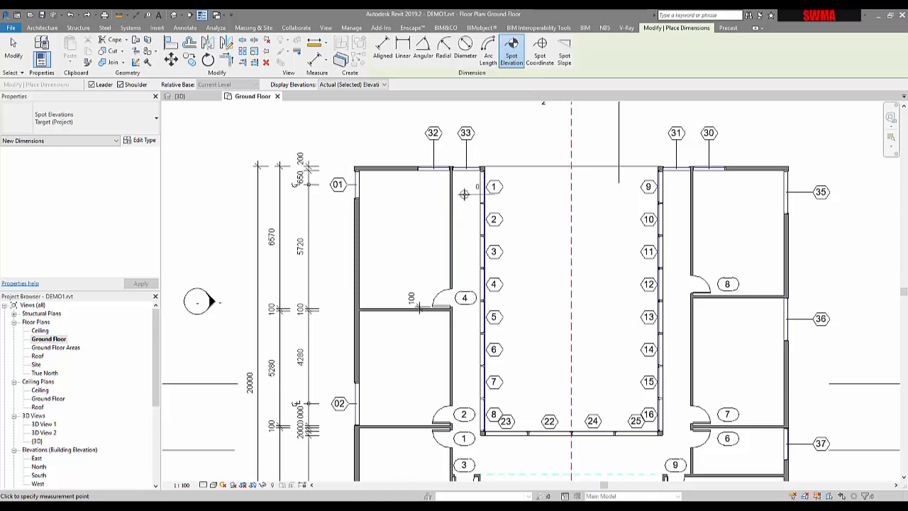
pyautogui.scroll(3, 464, 194)
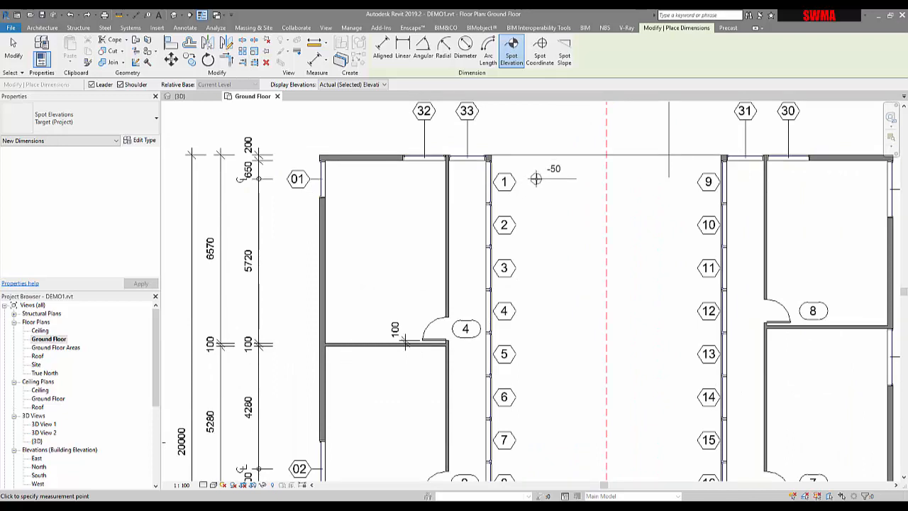
pyautogui.click(538, 179)
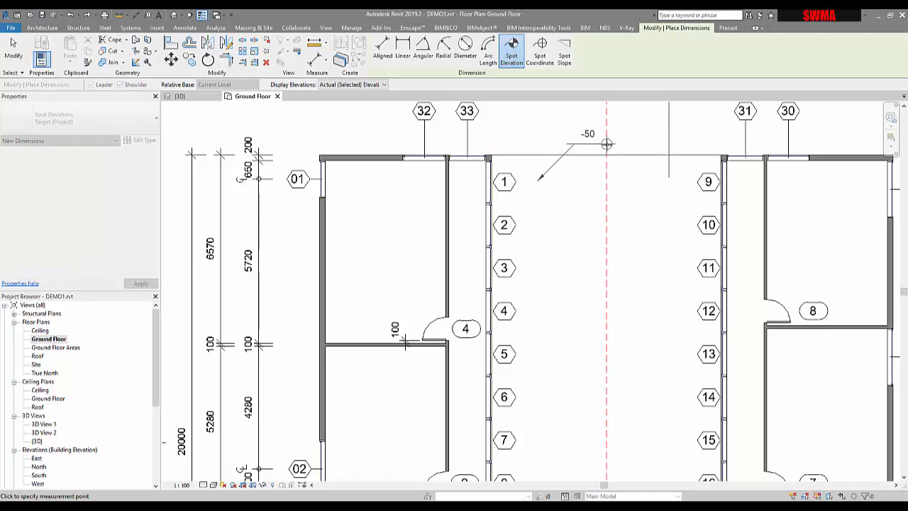
pyautogui.click(637, 145)
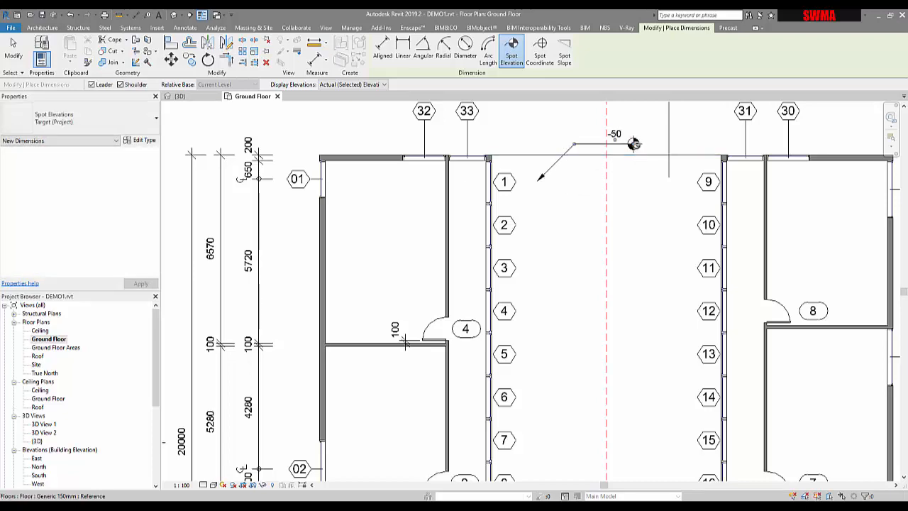
# Step: Place a second spot elevation on the corridor floor below window 33, aligning its text with the courtyard's spot elevation
pyautogui.scroll(2, 636, 146)
pyautogui.scroll(-2, 631, 144)
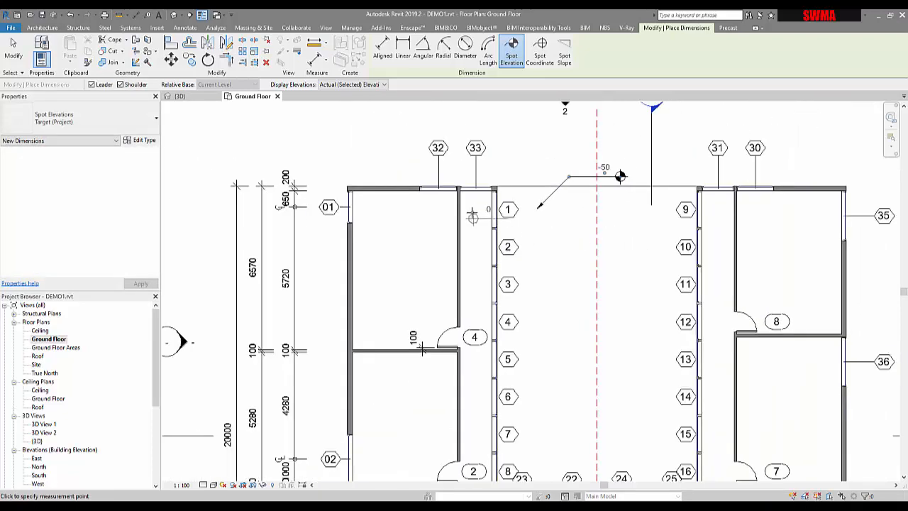
pyautogui.click(475, 209)
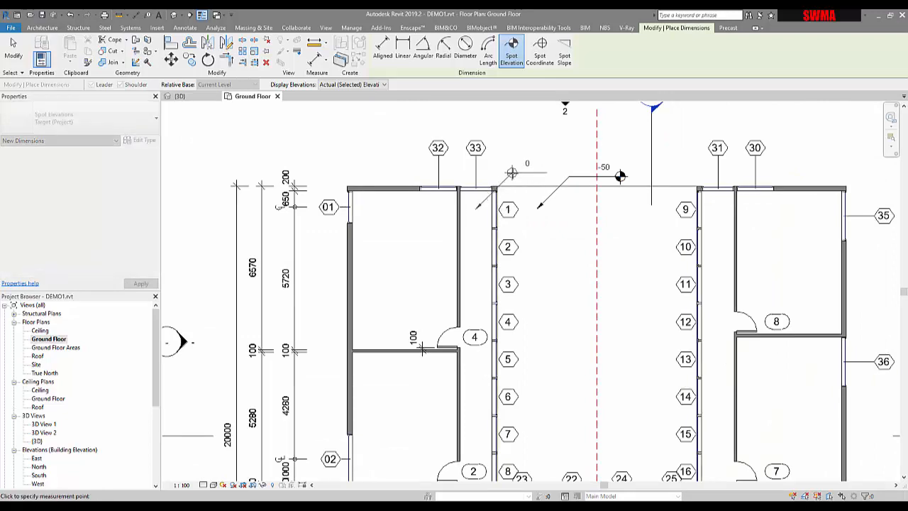
pyautogui.click(538, 176)
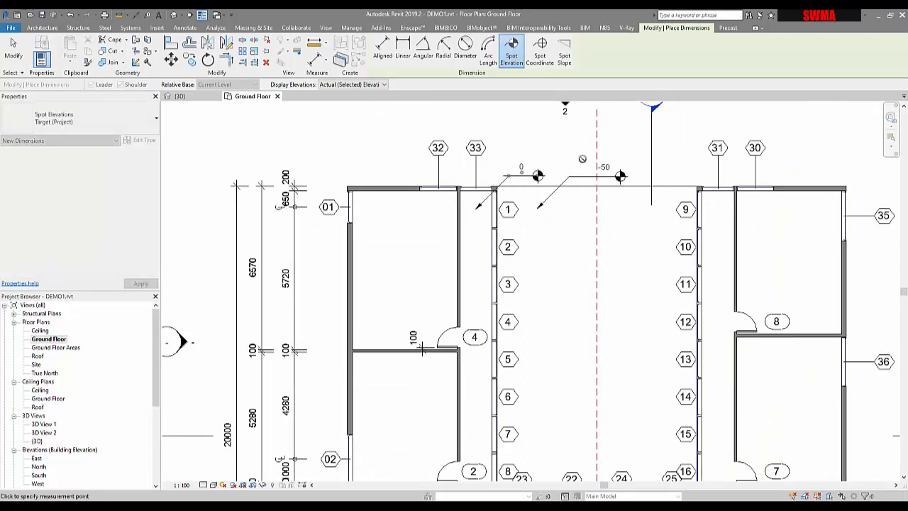
pyautogui.press('Escape')
pyautogui.press('Escape')
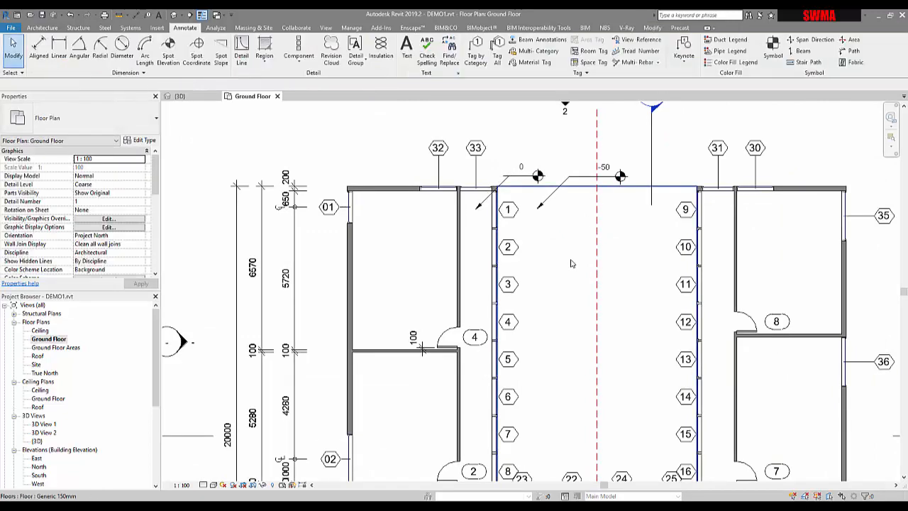
pyautogui.click(198, 57)
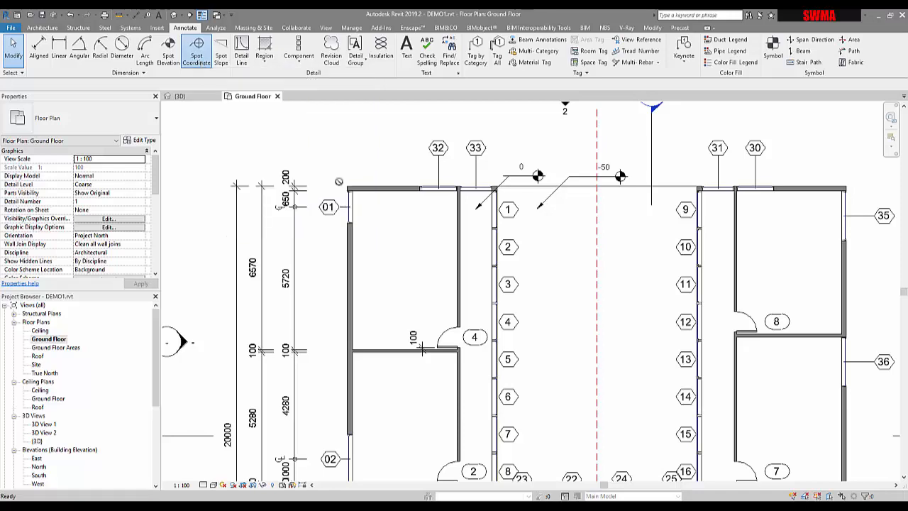
pyautogui.click(346, 186)
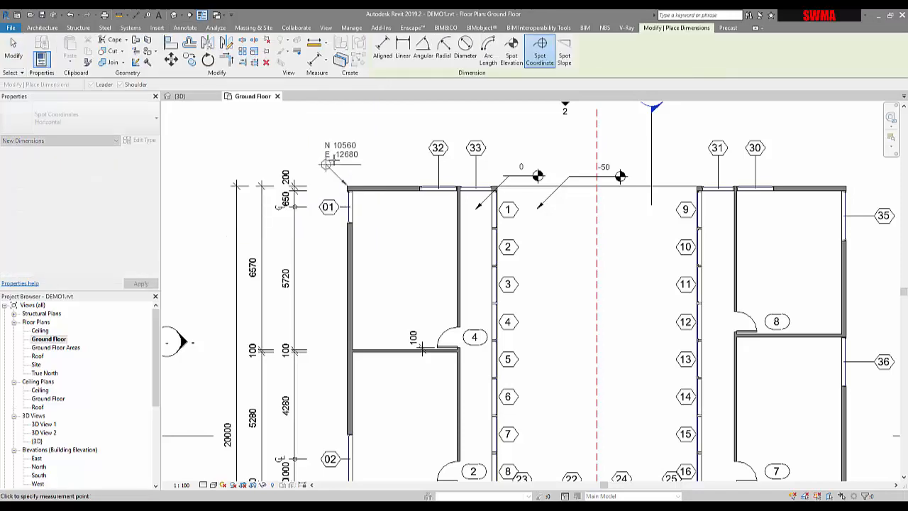
pyautogui.press('Escape')
pyautogui.press('Escape')
# Step: Place a spot coordinate at the building's southwest outer wall corner, with its leader and text extending outside to the southwest
pyautogui.scroll(-2, 354, 227)
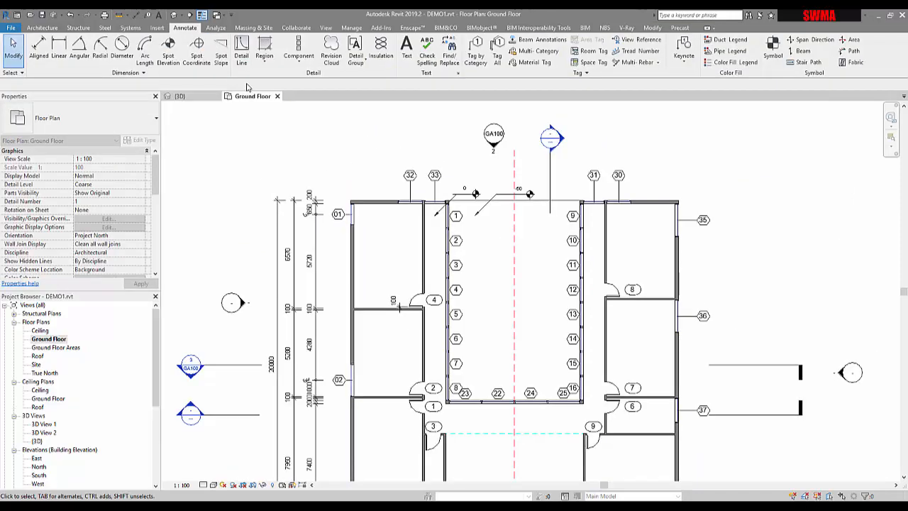
pyautogui.click(198, 57)
pyautogui.moveTo(401, 354); pyautogui.dragTo(429, 203, button='middle')
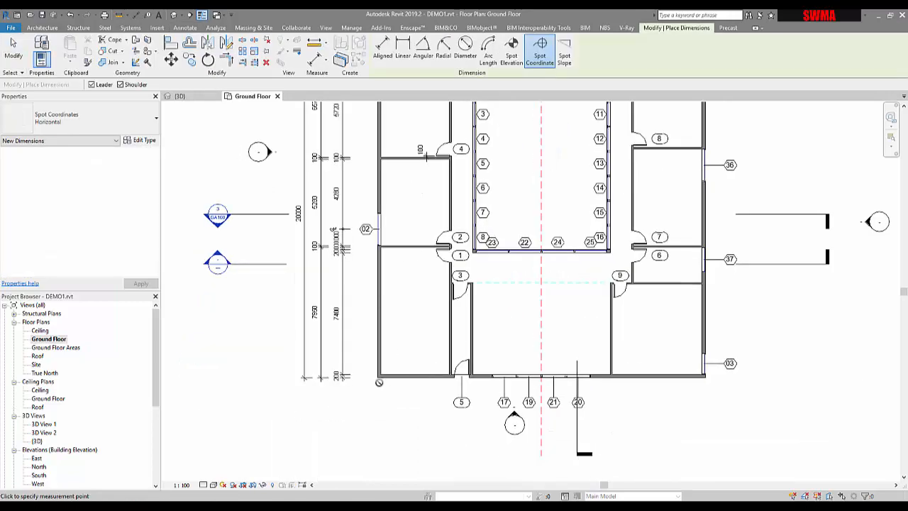
pyautogui.click(377, 377)
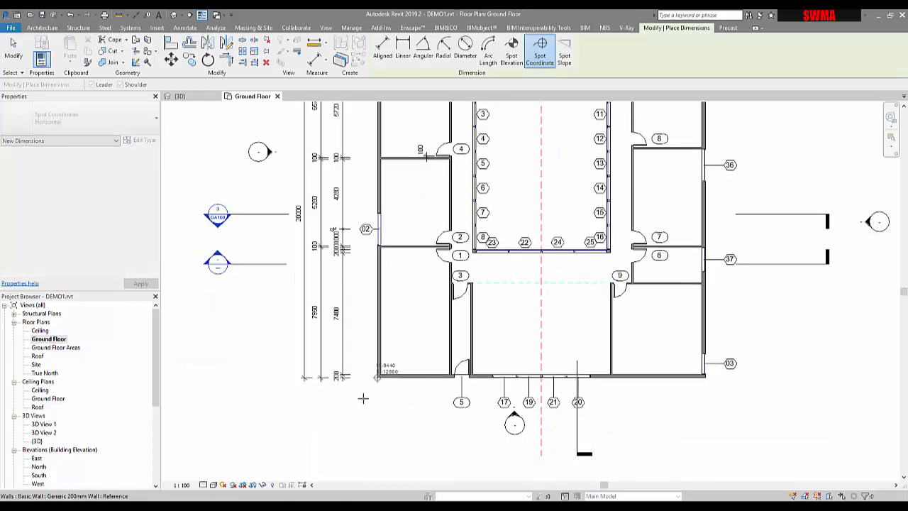
pyautogui.click(282, 419)
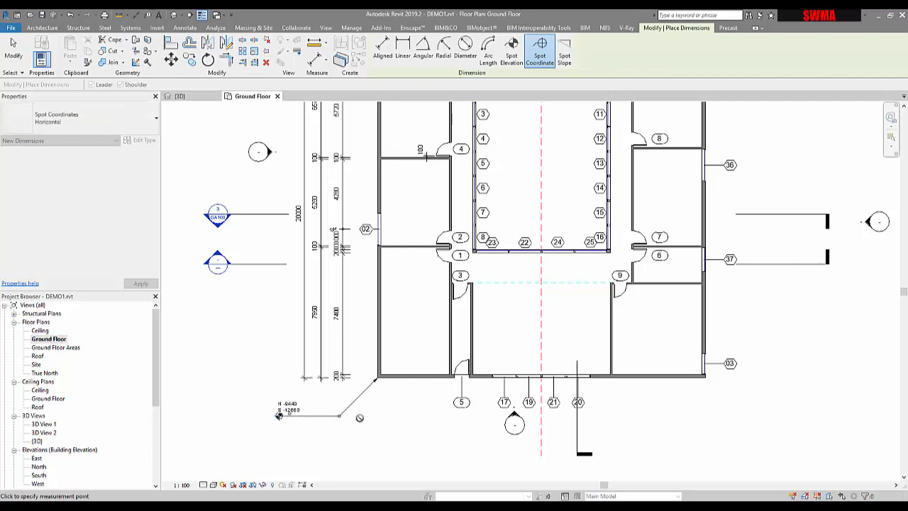
pyautogui.press('Escape')
pyautogui.press('Escape')
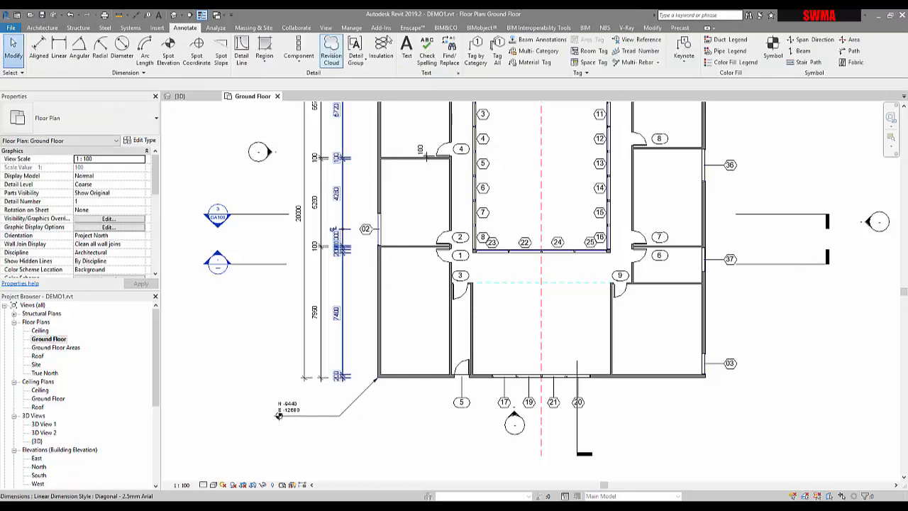
# Step: Review the project's location settings, including how the location is defined and the project address, and close them
pyautogui.click(325, 30)
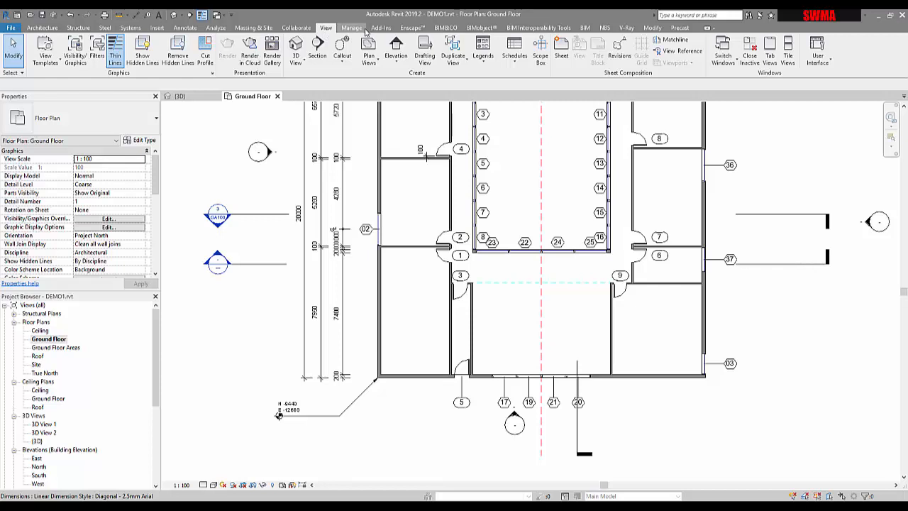
pyautogui.click(363, 30)
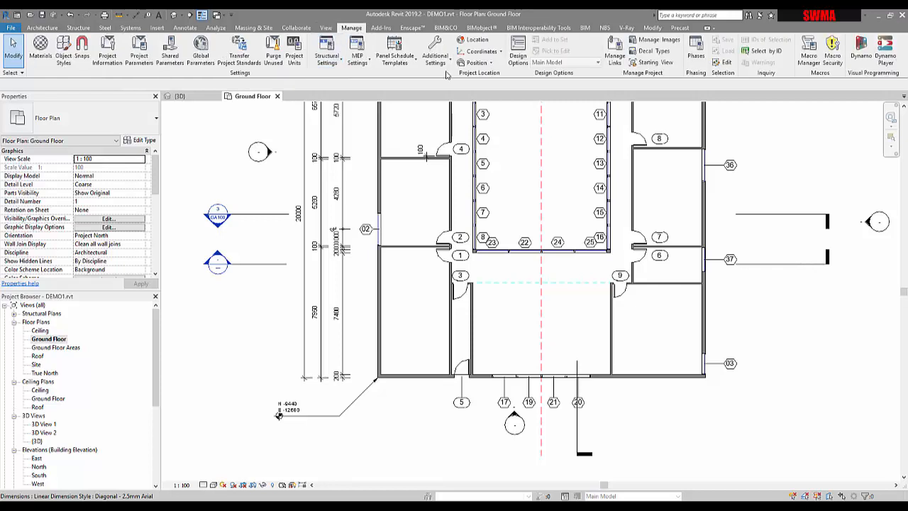
pyautogui.click(476, 40)
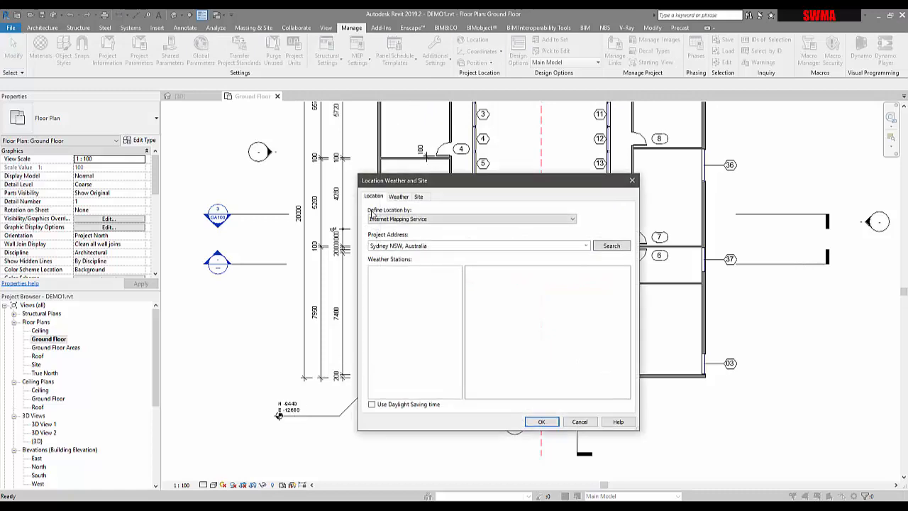
pyautogui.click(542, 422)
# Step: Check the slope of the courtyard and room floors with the Spot Slope tool without placing an annotation
pyautogui.scroll(-1, 435, 451)
pyautogui.moveTo(435, 451); pyautogui.dragTo(431, 473, button='middle')
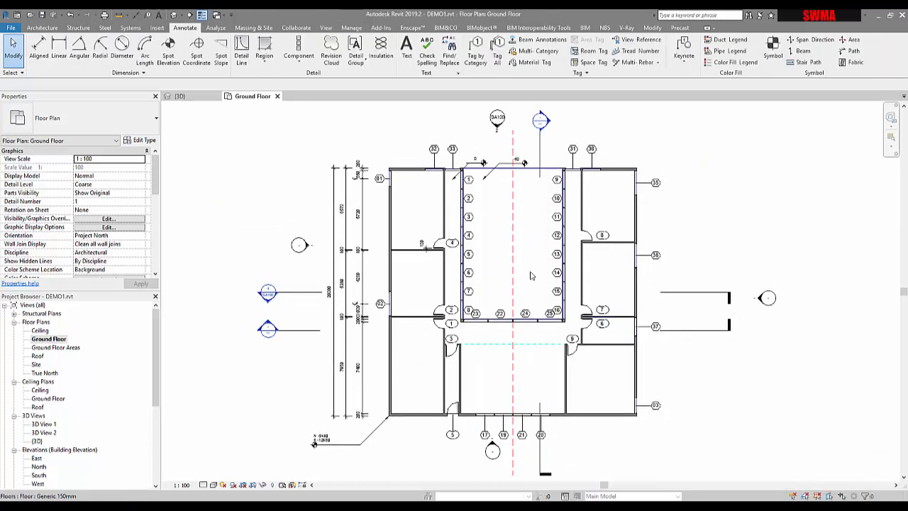
pyautogui.click(220, 52)
pyautogui.scroll(2, 429, 220)
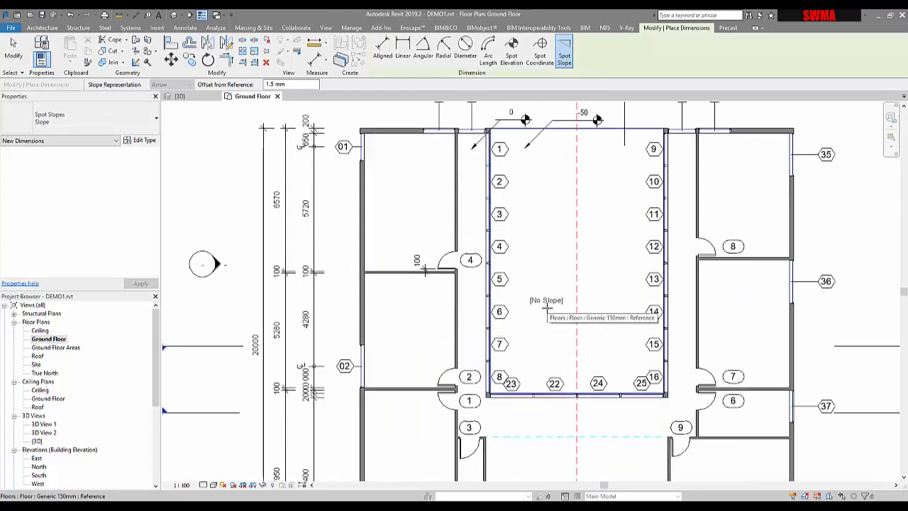
pyautogui.moveTo(553, 313); pyautogui.dragTo(553, 241, button='middle')
pyautogui.scroll(-1, 545, 365)
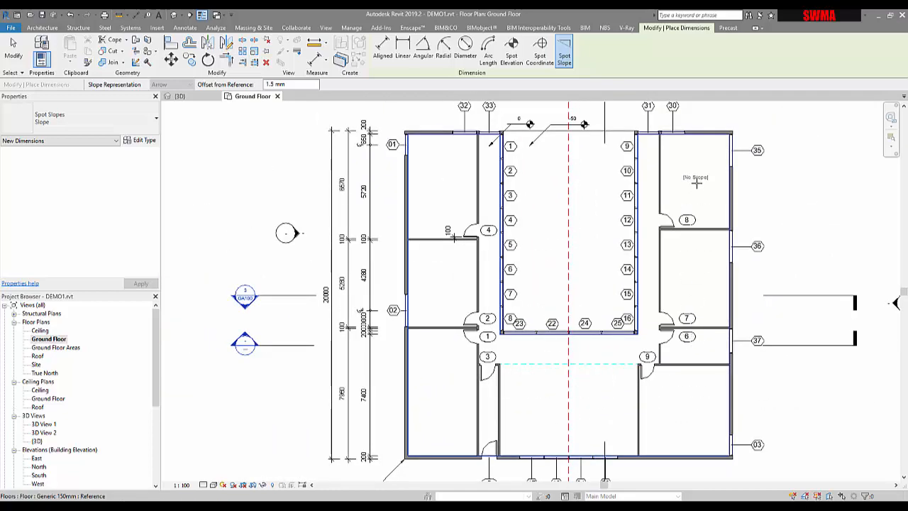
pyautogui.press('Escape')
pyautogui.press('Escape')
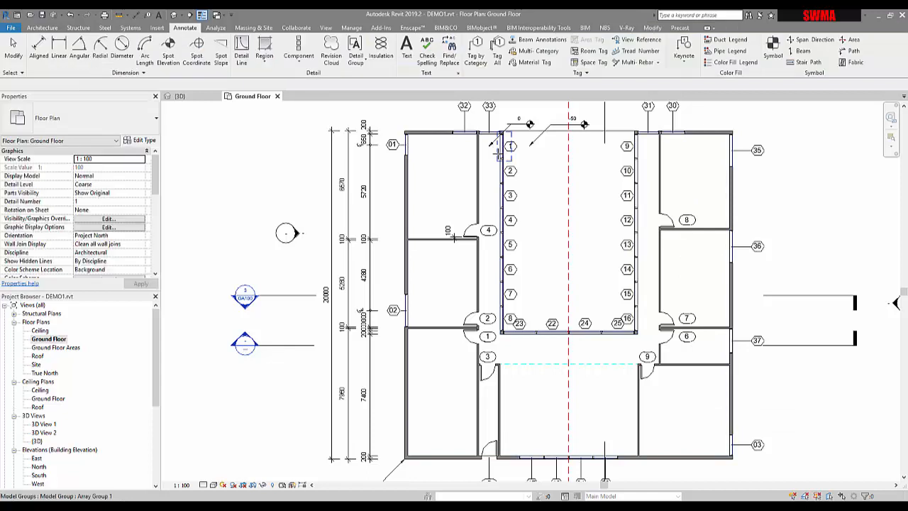
pyautogui.click(272, 64)
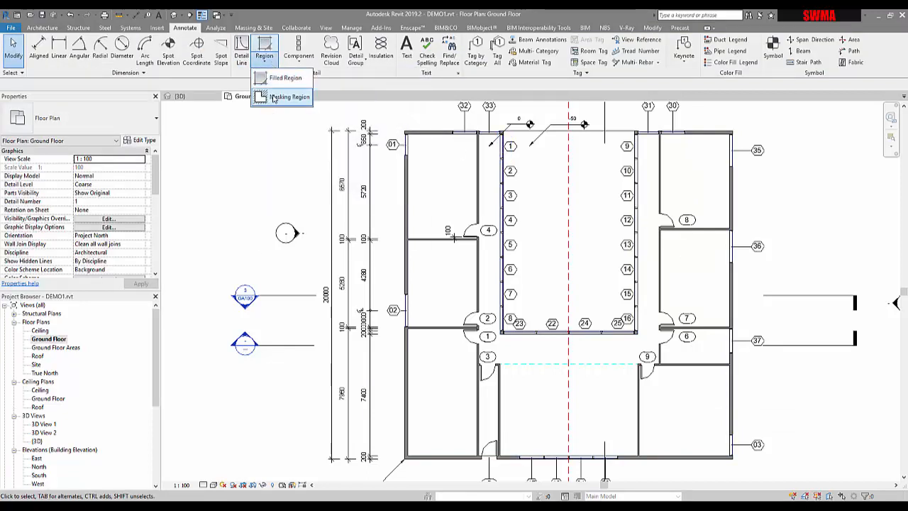
pyautogui.click(300, 63)
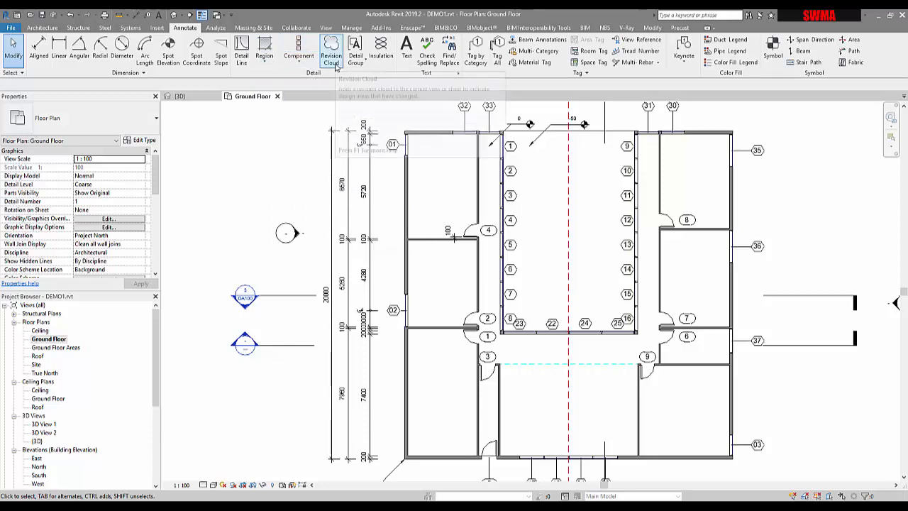
pyautogui.click(365, 66)
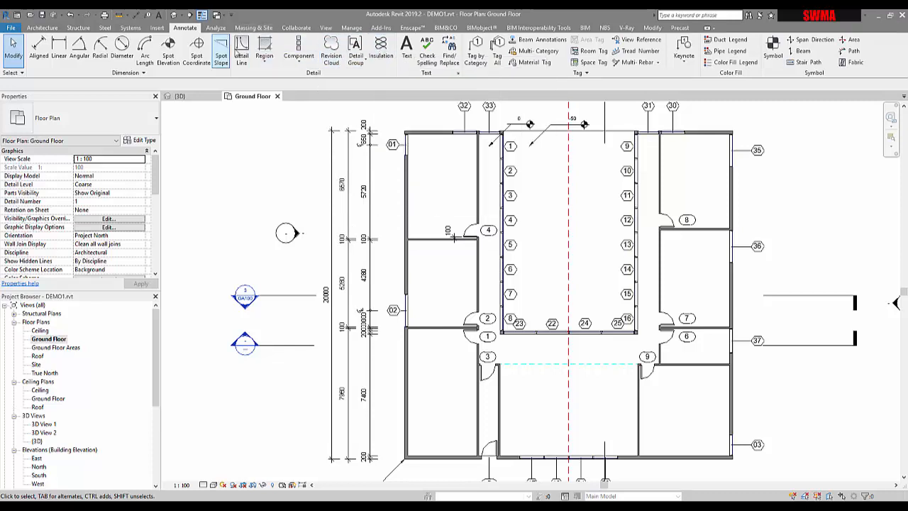
# Step: Open the view of the Section 3 line west of the building to look at the section, and close it again
pyautogui.click(273, 299)
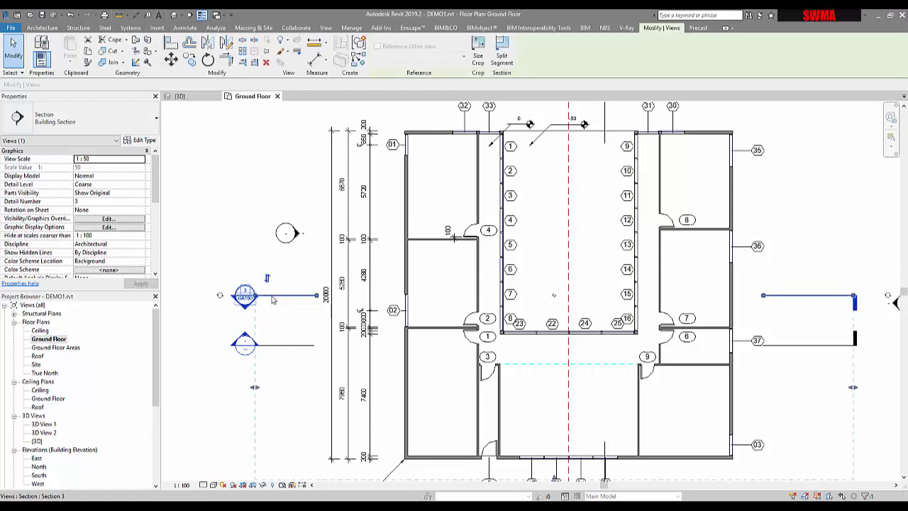
pyautogui.rightClick(273, 299)
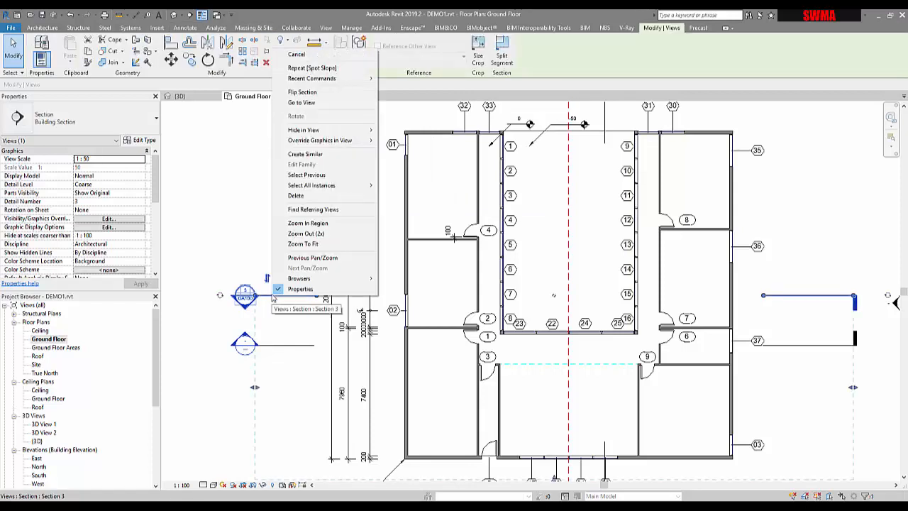
pyautogui.click(301, 102)
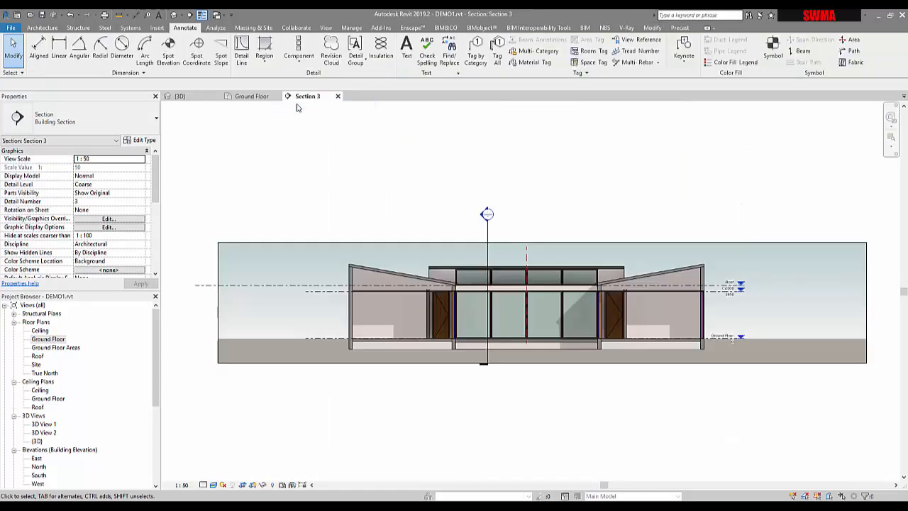
pyautogui.click(339, 96)
# Step: Shift the north–south section line, Section 2, slightly east on the floor plan and open its section view
pyautogui.click(293, 347)
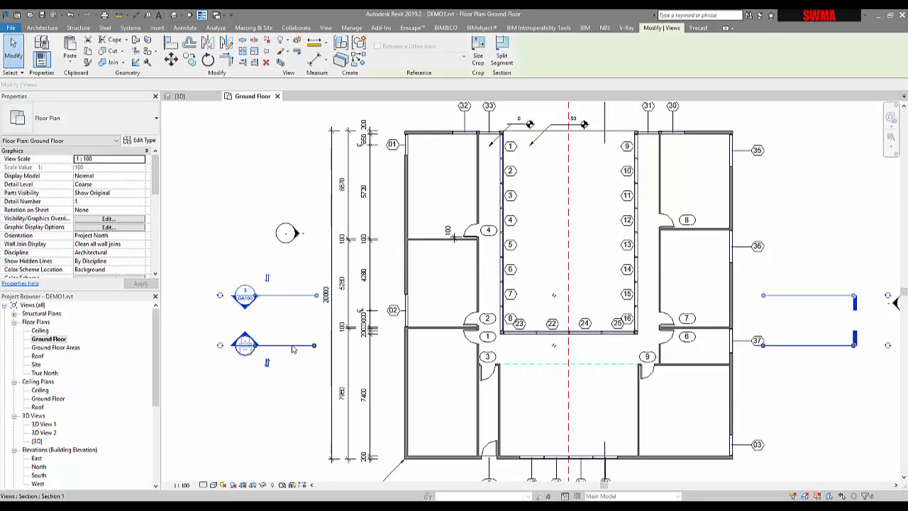
pyautogui.scroll(-3, 332, 239)
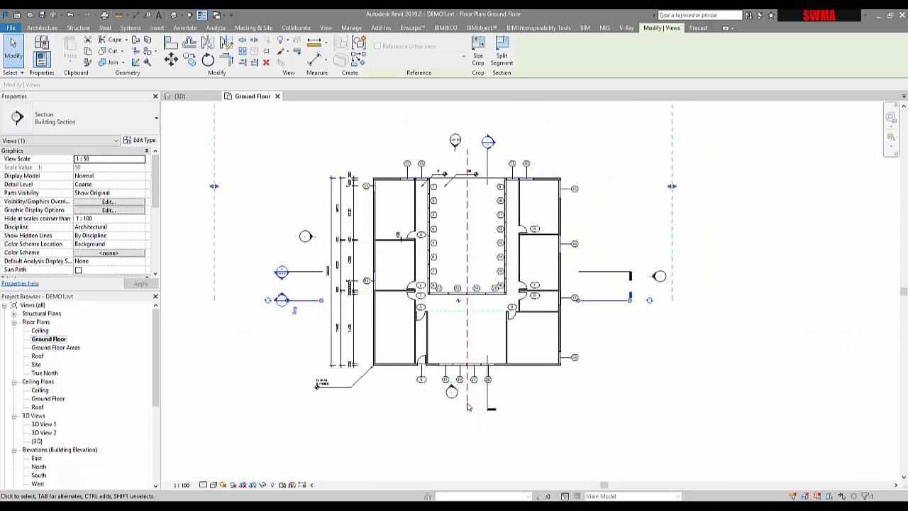
pyautogui.click(487, 405)
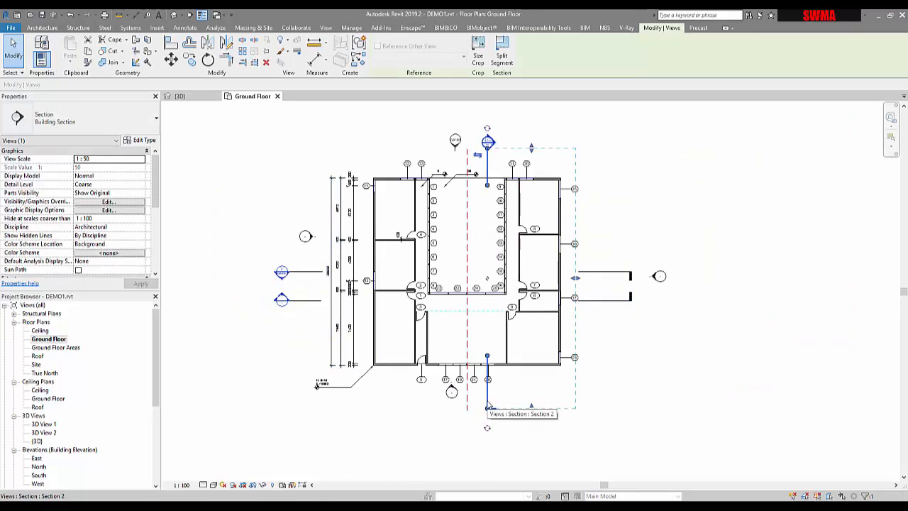
pyautogui.keyDown('ctrl'); pyautogui.moveTo(488, 397); pyautogui.dragTo(503, 399); pyautogui.keyUp('ctrl')
pyautogui.rightClick(514, 149)
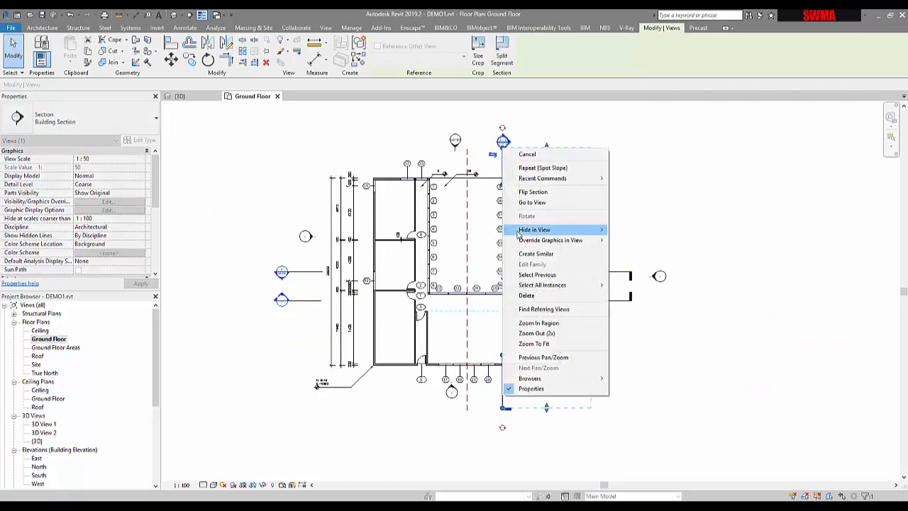
pyautogui.click(523, 208)
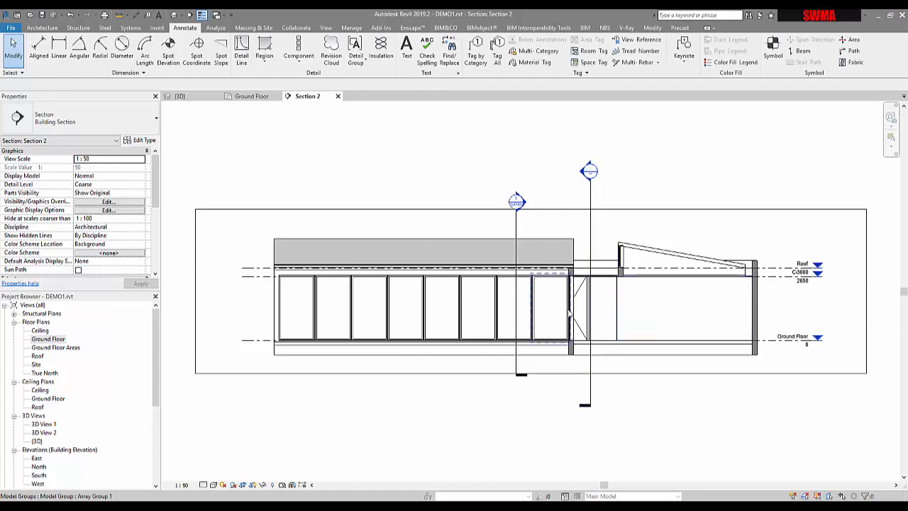
# Step: Place a rectangular callout around the outer wall beside the level heads, from above the roof edge to below the wall base
pyautogui.moveTo(689, 306); pyautogui.dragTo(577, 295, button='middle')
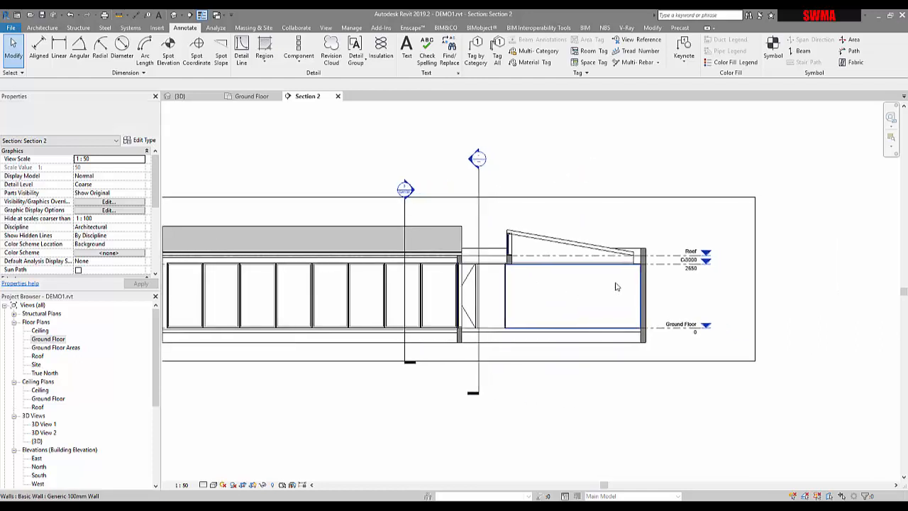
pyautogui.scroll(4, 616, 286)
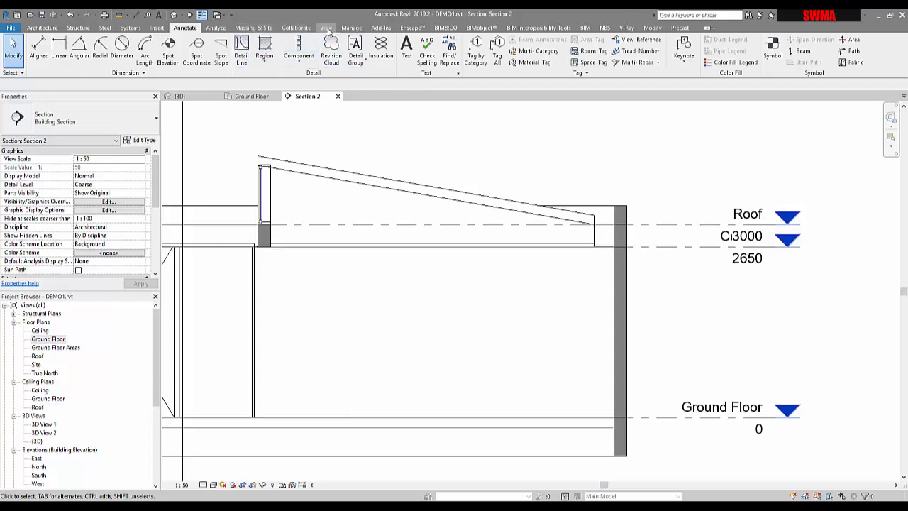
pyautogui.click(326, 28)
pyautogui.click(341, 63)
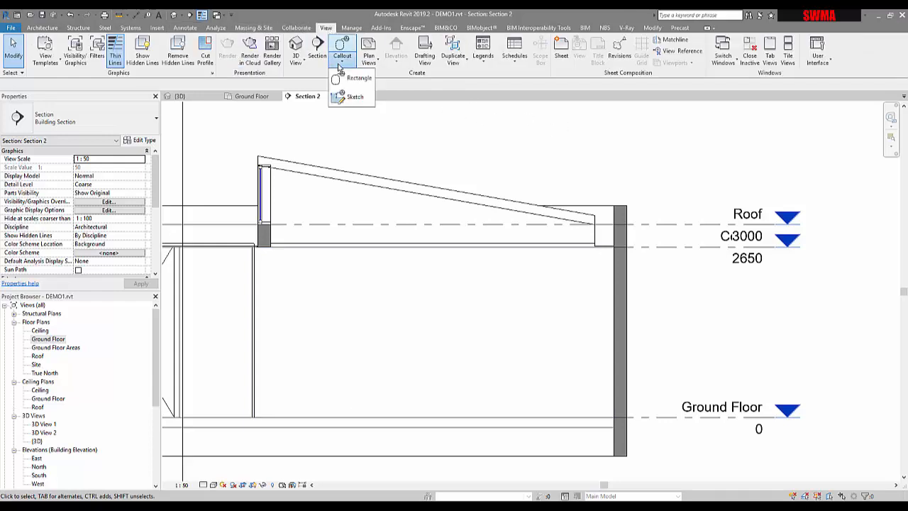
pyautogui.click(351, 78)
pyautogui.click(561, 184)
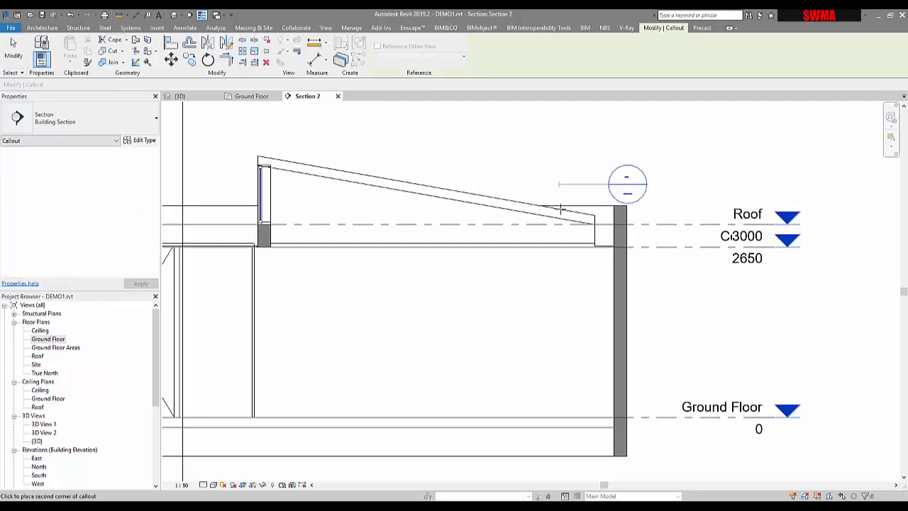
pyautogui.click(673, 478)
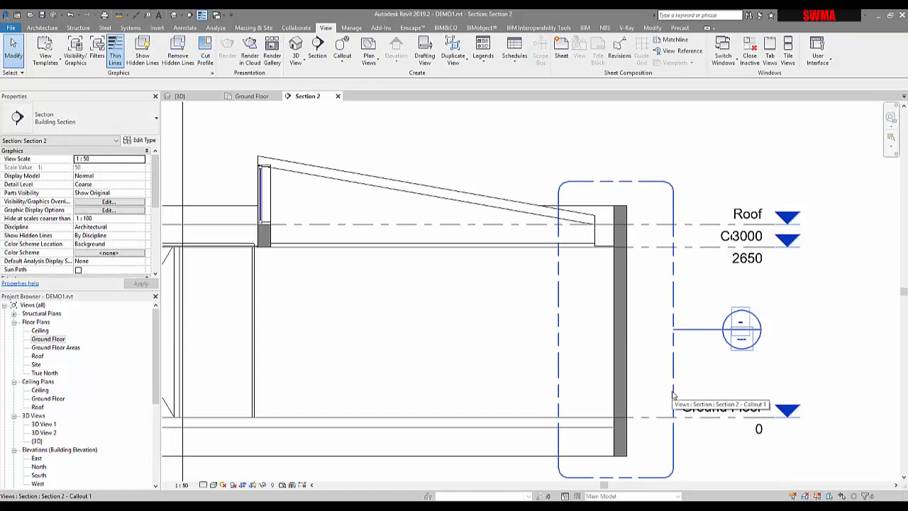
pyautogui.click(783, 355)
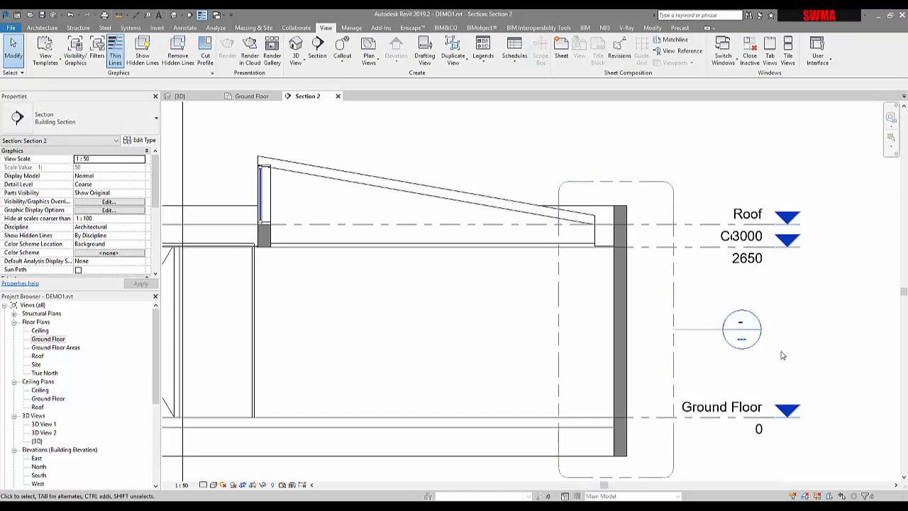
# Step: Open the new callout's view and set its scale to 1:20 and its detail level to Fine
pyautogui.rightClick(670, 355)
pyautogui.click(692, 157)
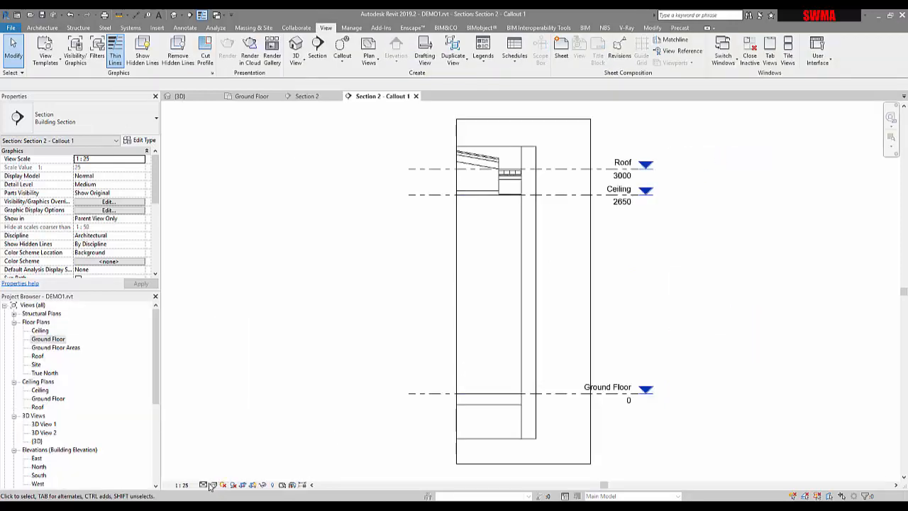
pyautogui.click(183, 485)
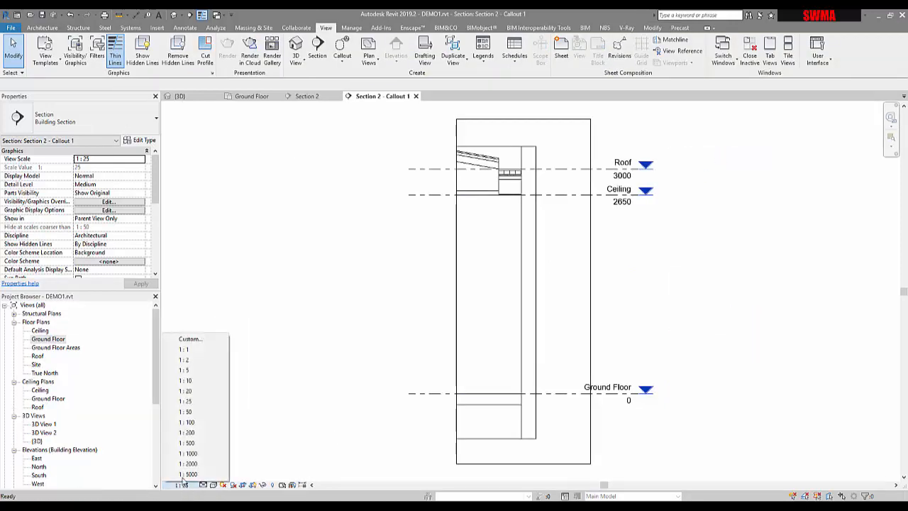
pyautogui.click(188, 391)
pyautogui.click(204, 484)
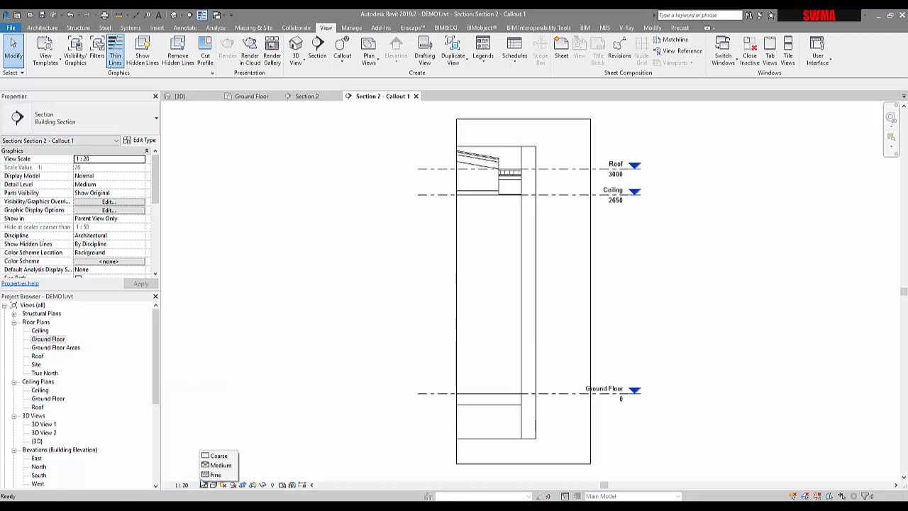
pyautogui.click(209, 474)
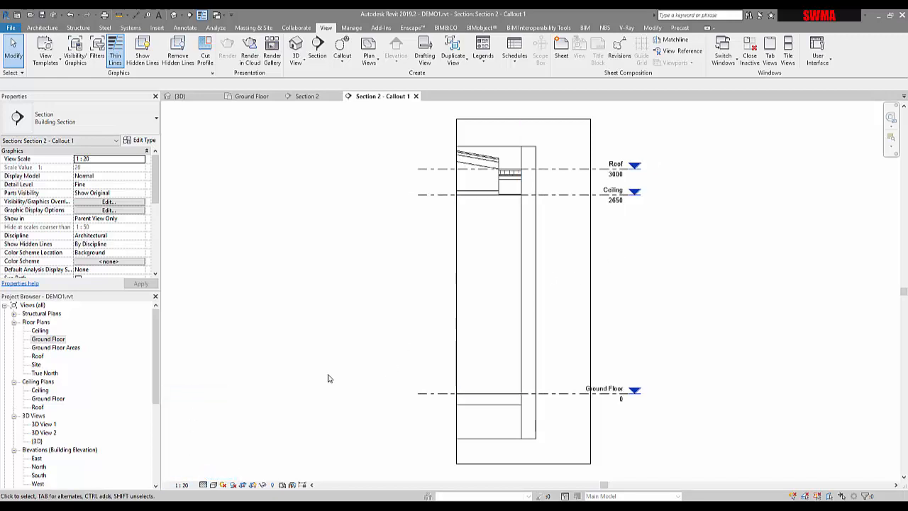
# Step: Examine the flat roof, ceiling and outer wall in the callout to see how their layers are shown
pyautogui.moveTo(305, 371); pyautogui.dragTo(263, 377, button='middle')
pyautogui.scroll(3, 483, 190)
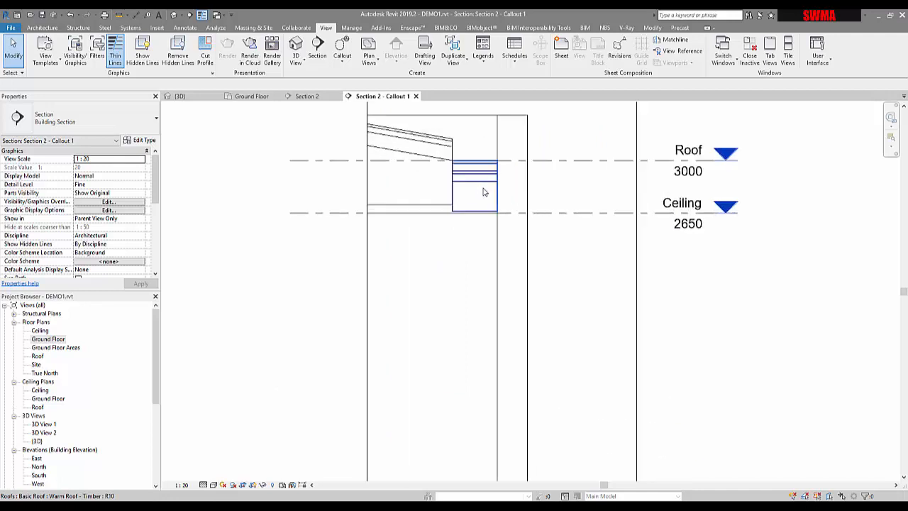
pyautogui.scroll(1, 484, 190)
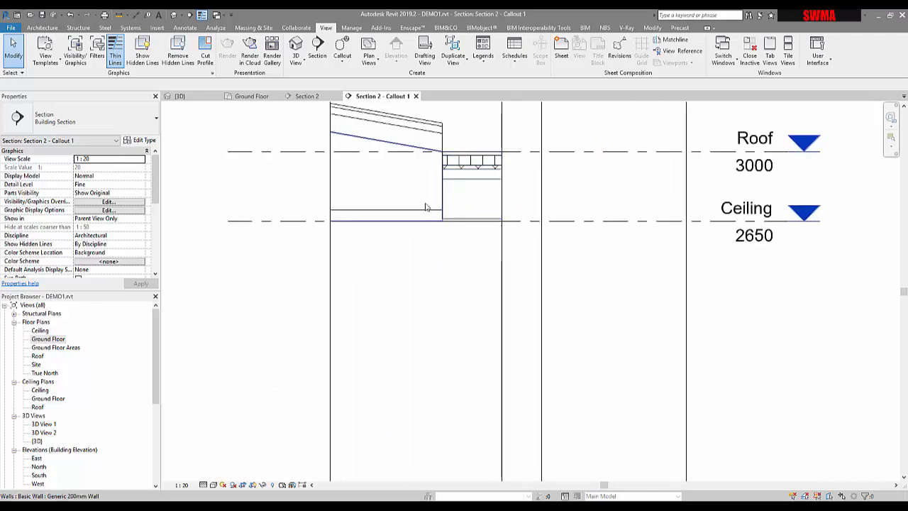
pyautogui.click(426, 207)
pyautogui.click(477, 178)
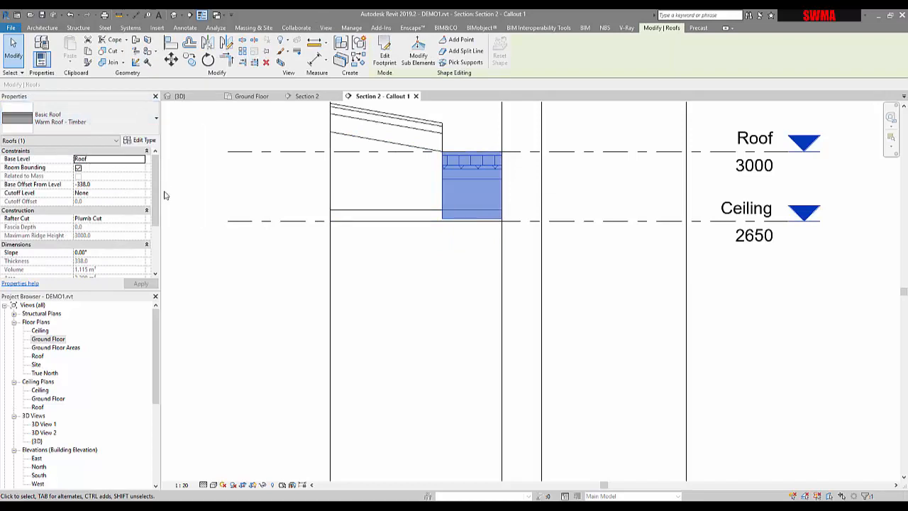
pyautogui.click(249, 317)
pyautogui.moveTo(277, 304); pyautogui.dragTo(234, 364, button='middle')
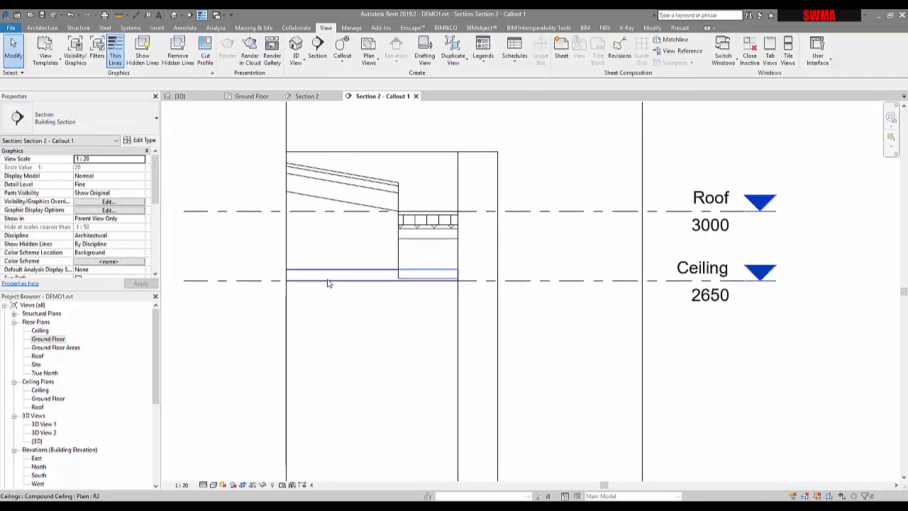
pyautogui.click(326, 276)
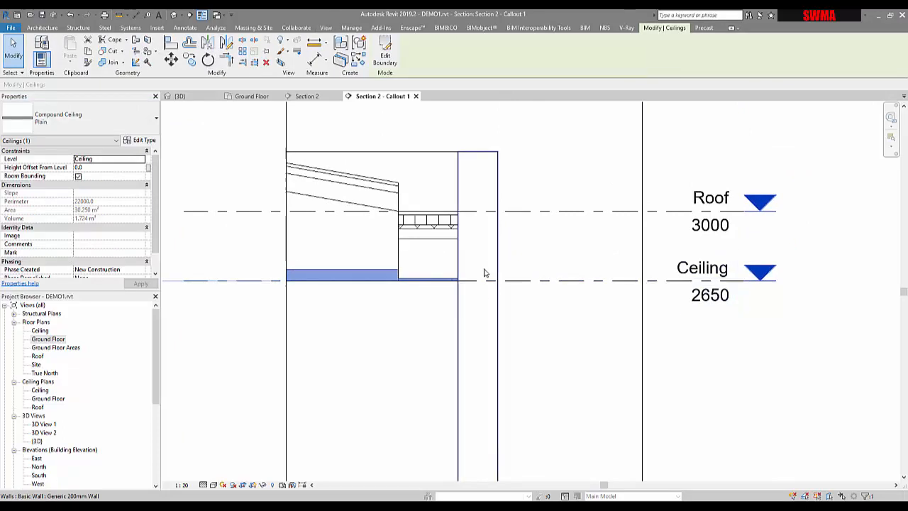
pyautogui.click(491, 272)
pyautogui.scroll(-2, 511, 263)
pyautogui.press('Escape')
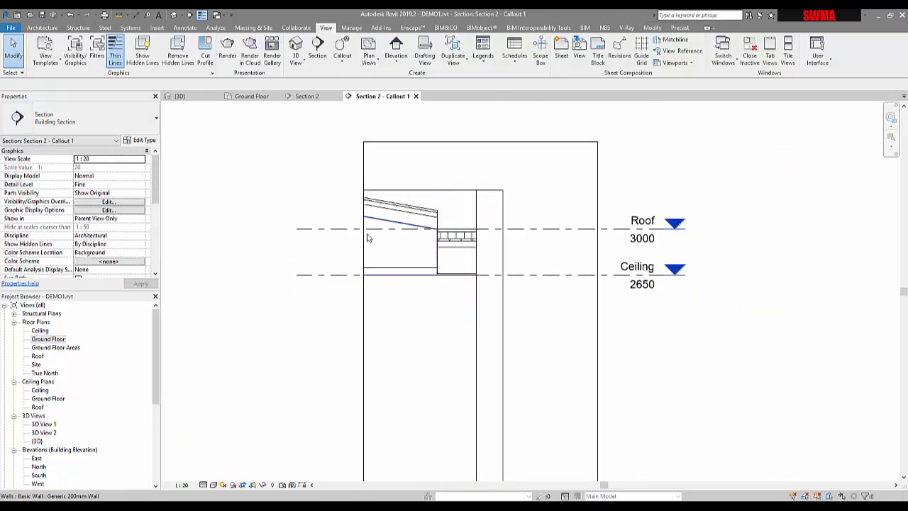
# Step: Draw three Hidden Lines detail lines forming a box about 660 by 440 mm against the wall's inner face, below the ceiling
pyautogui.click(181, 30)
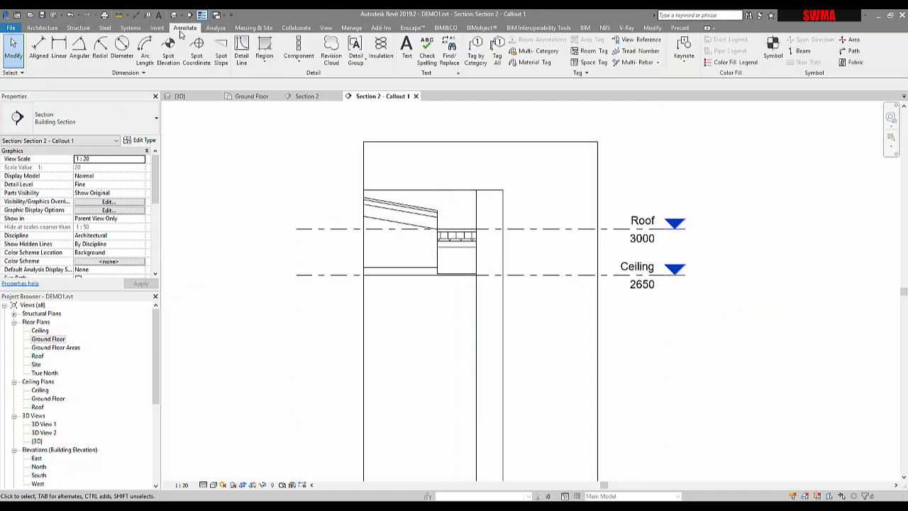
pyautogui.click(240, 53)
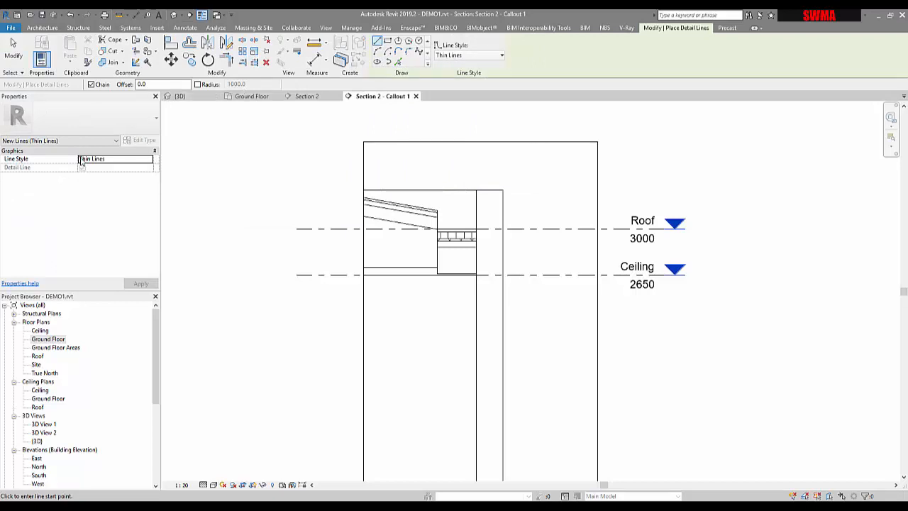
pyautogui.click(149, 161)
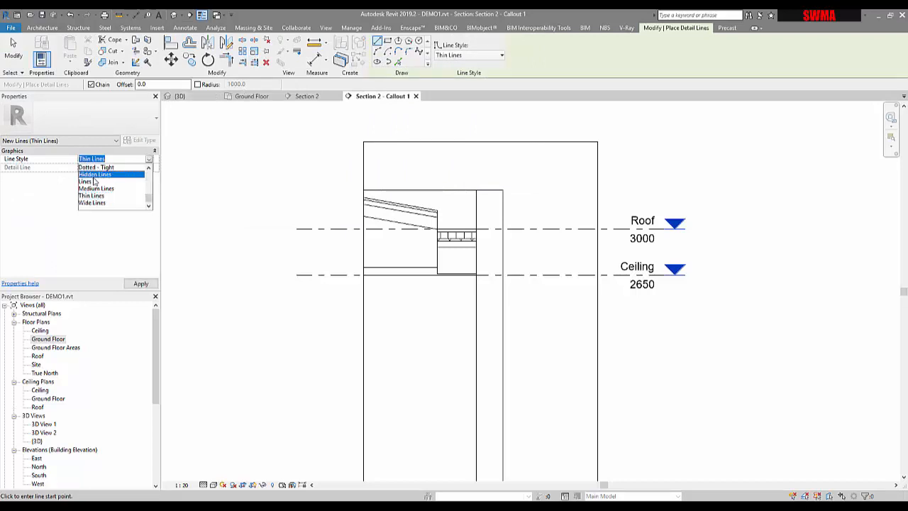
pyautogui.click(94, 175)
pyautogui.scroll(2, 357, 290)
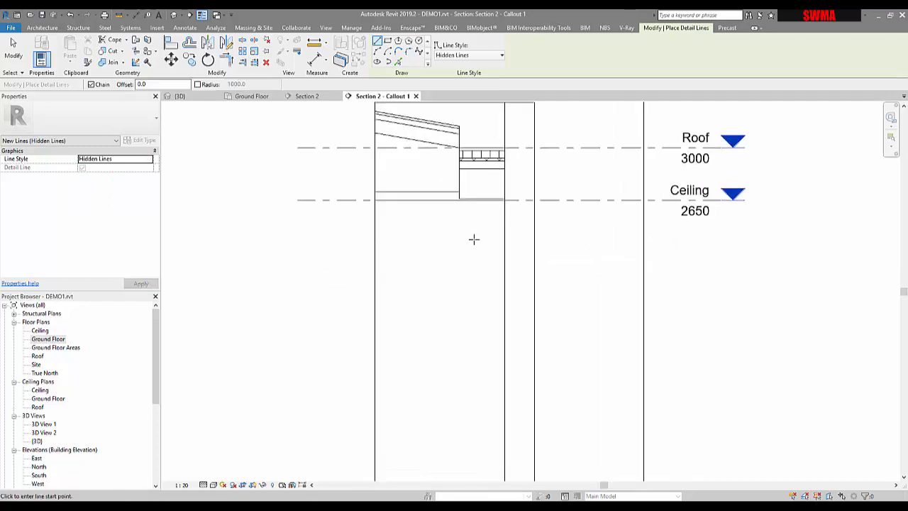
pyautogui.click(405, 232)
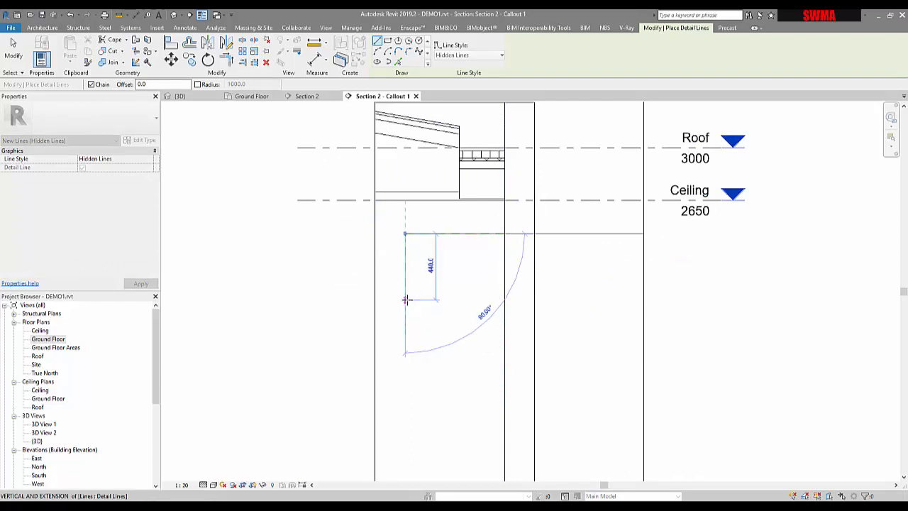
pyautogui.click(405, 298)
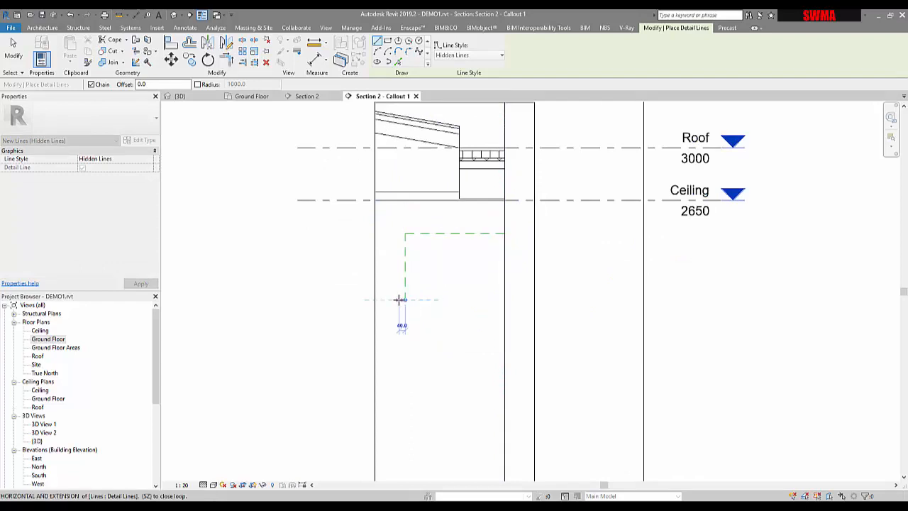
pyautogui.click(505, 299)
pyautogui.press('Escape')
pyautogui.press('Escape')
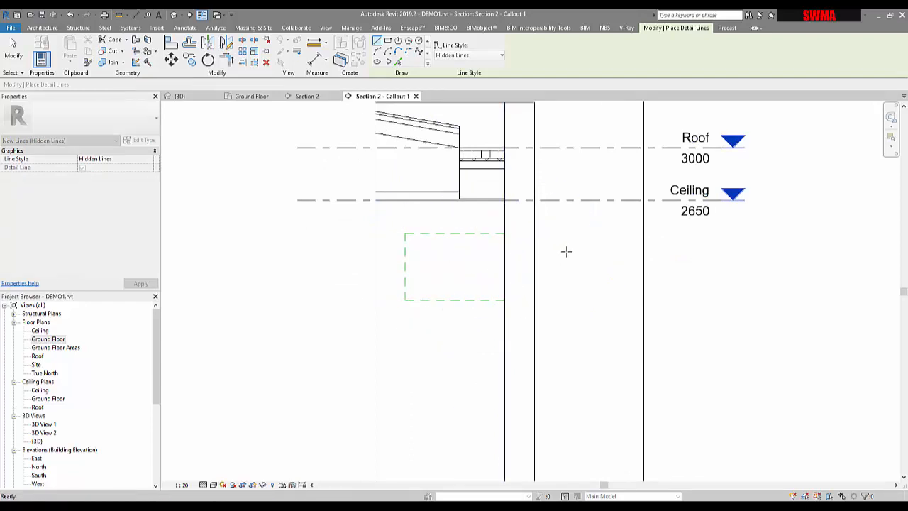
pyautogui.click(469, 305)
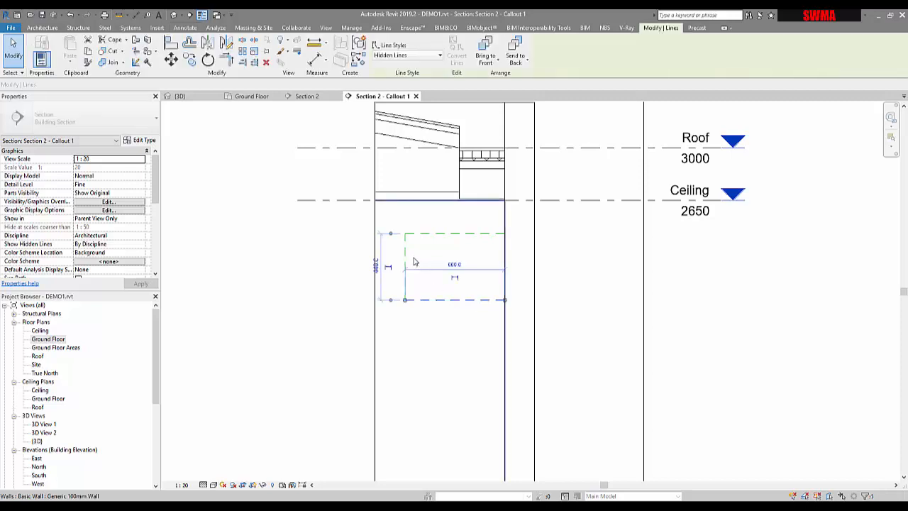
pyautogui.click(424, 241)
pyautogui.click(390, 280)
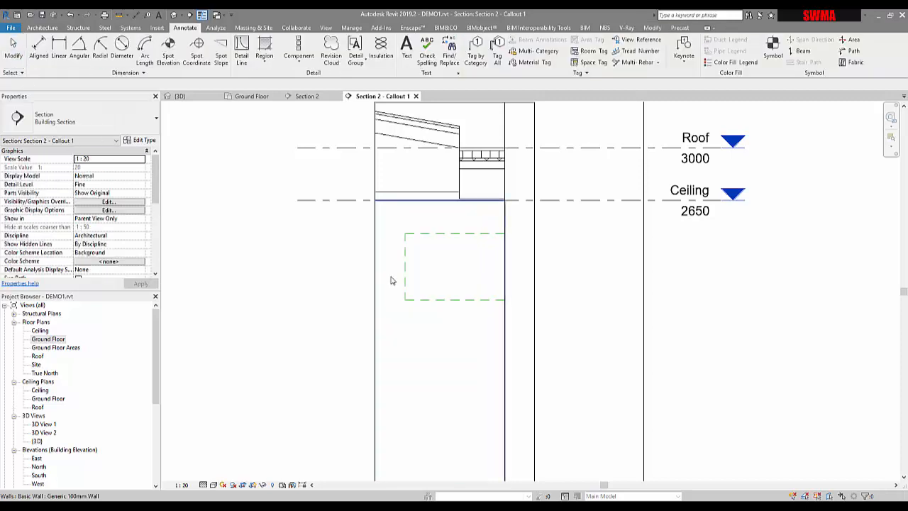
# Step: Add aligned dimensions for the dashed box's height beyond the wall and for its width below the box
pyautogui.click(39, 45)
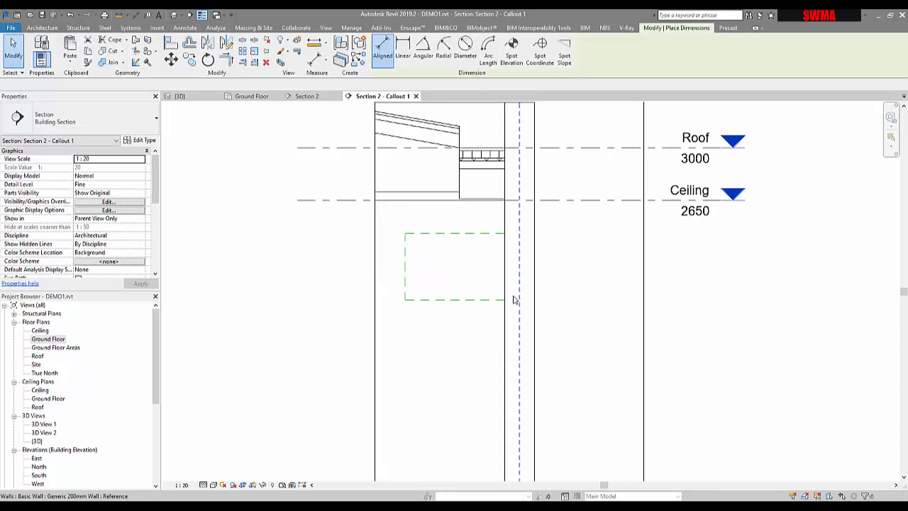
pyautogui.click(474, 234)
pyautogui.click(466, 299)
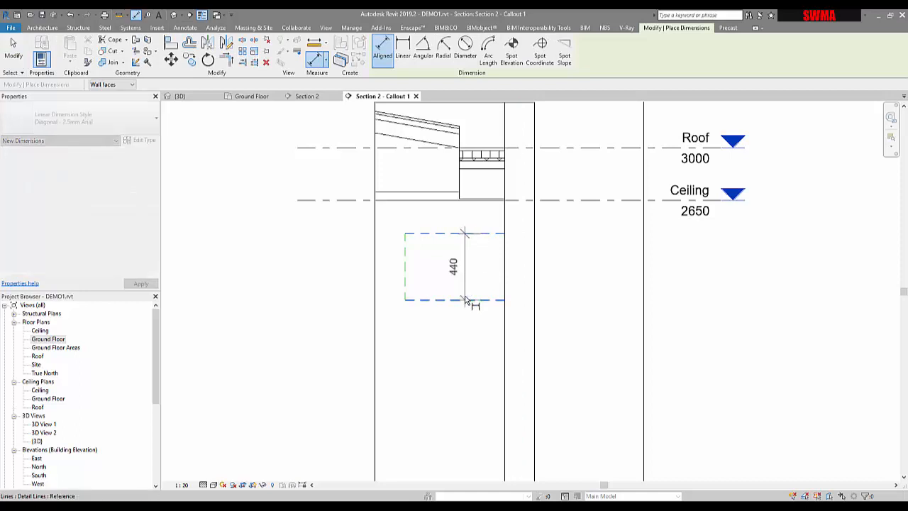
pyautogui.click(564, 273)
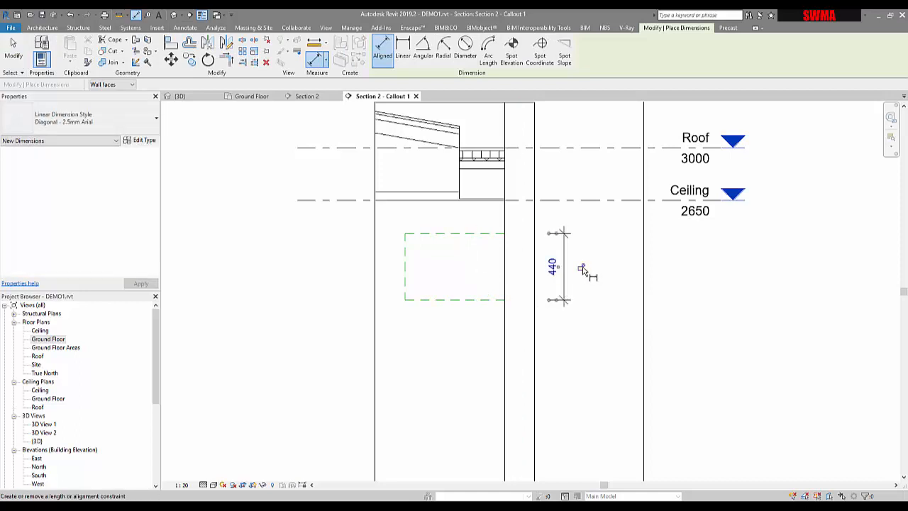
pyautogui.click(406, 267)
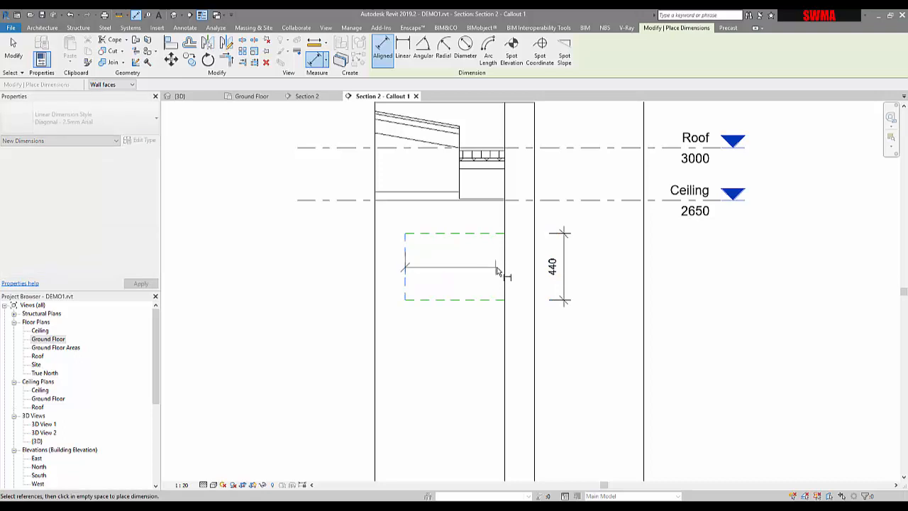
pyautogui.click(504, 269)
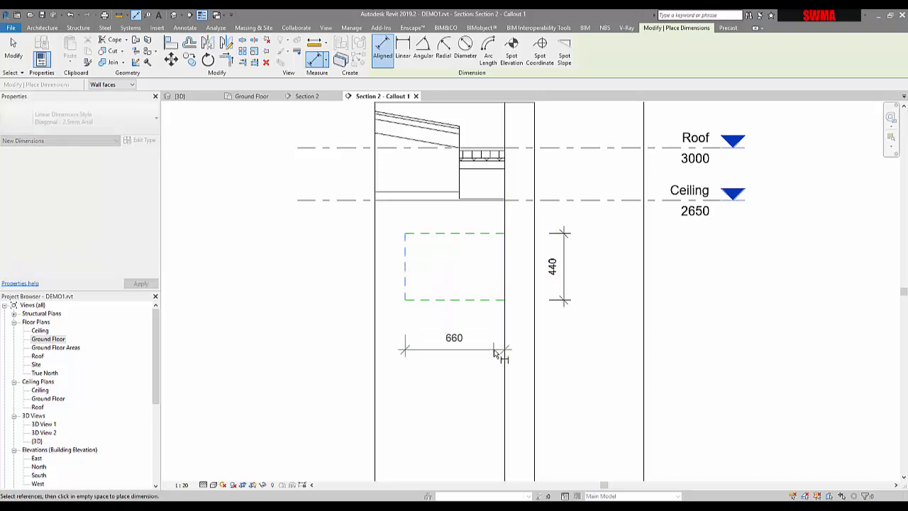
pyautogui.click(499, 348)
pyautogui.scroll(-2, 572, 341)
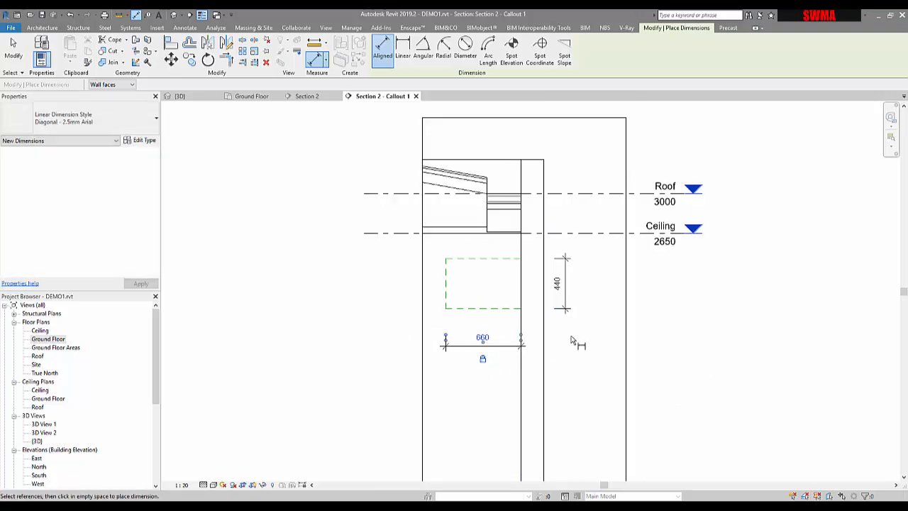
pyautogui.press('Escape')
# Step: Try moving the outer wall 220 mm outwards and undo the move
pyautogui.click(543, 313)
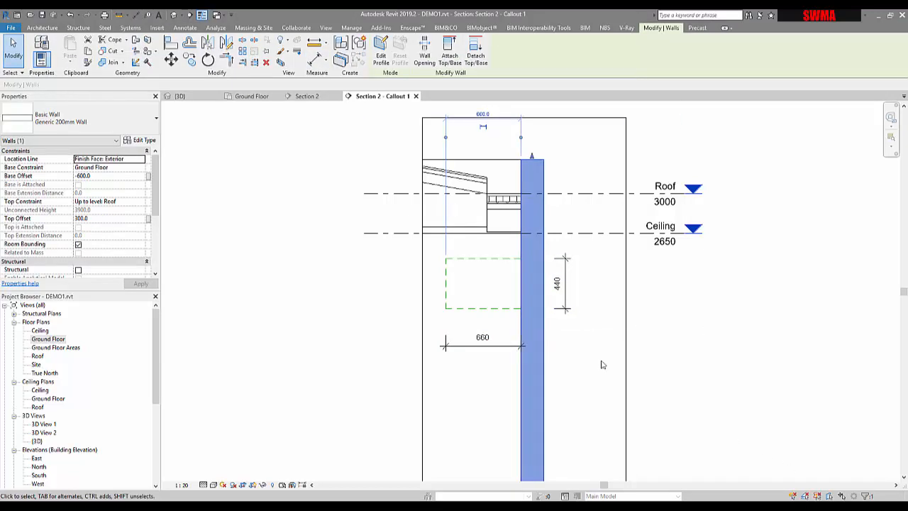
pyautogui.press('m')
pyautogui.press('v')
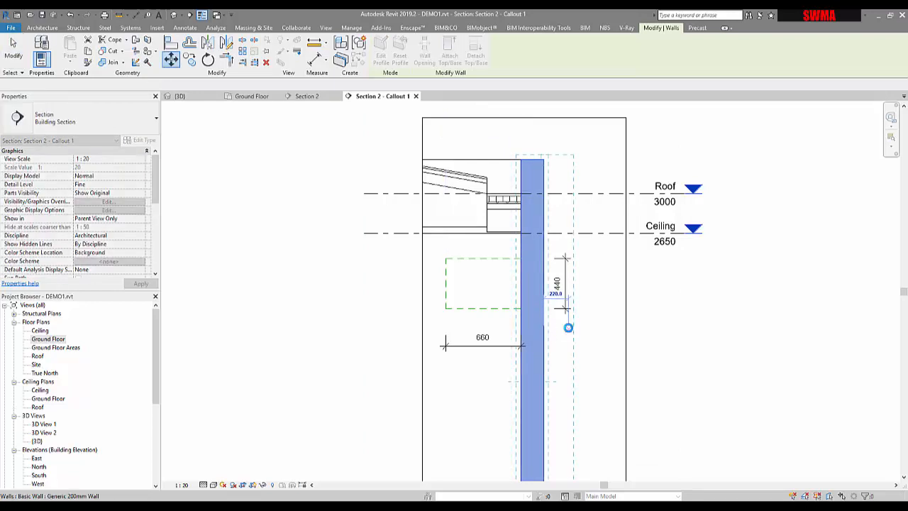
pyautogui.click(568, 327)
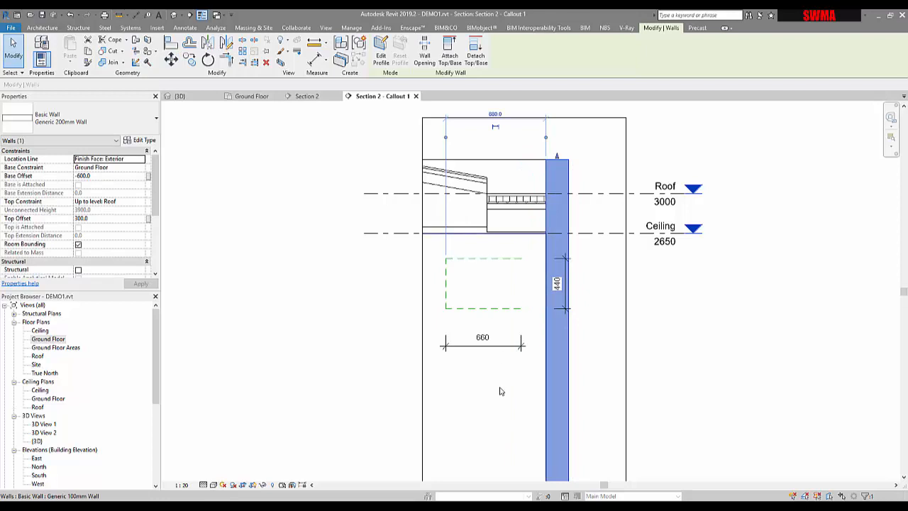
pyautogui.hotkey('ctrl', 'z')
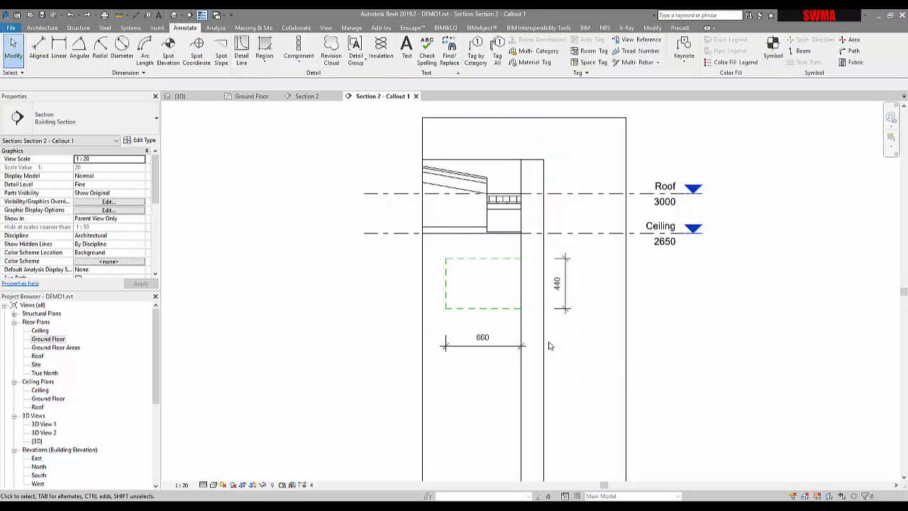
# Step: Lock the box's width dimension, and add a locked aligned dimension from the box's vertical line to the wall's outer face
pyautogui.click(492, 344)
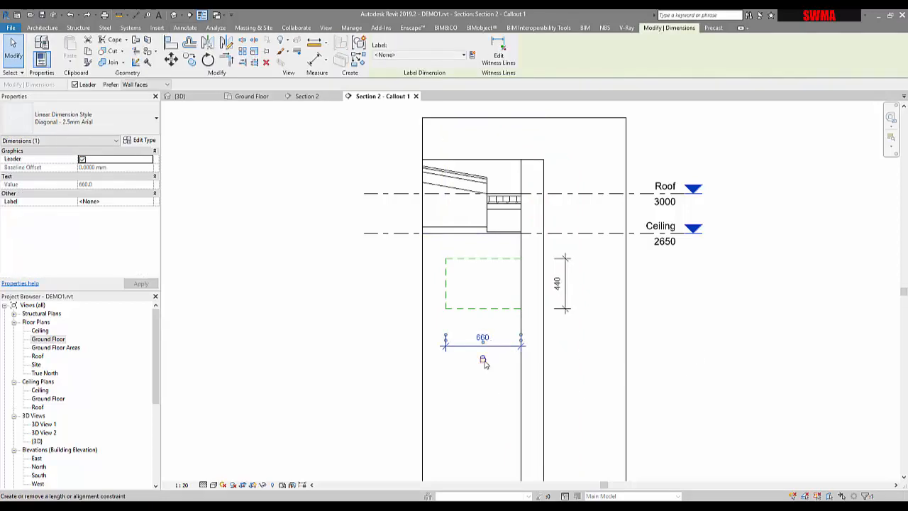
pyautogui.press('Escape')
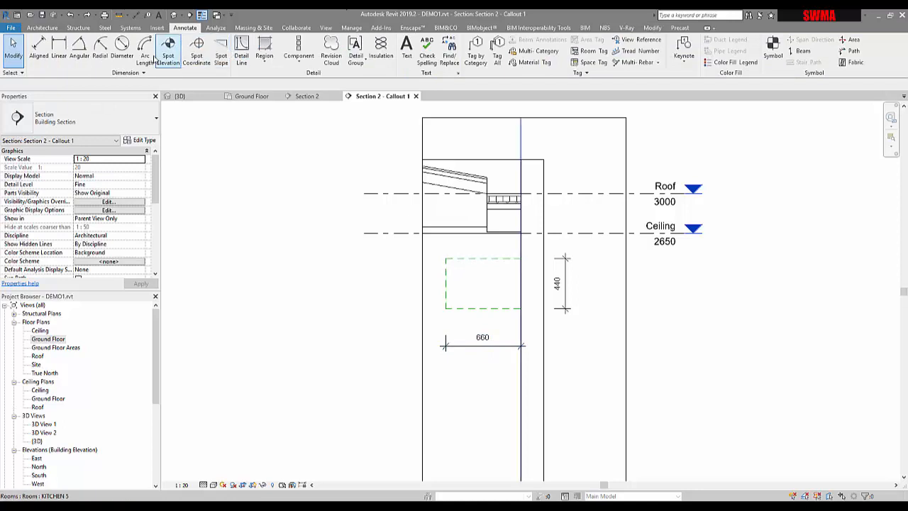
pyautogui.click(137, 16)
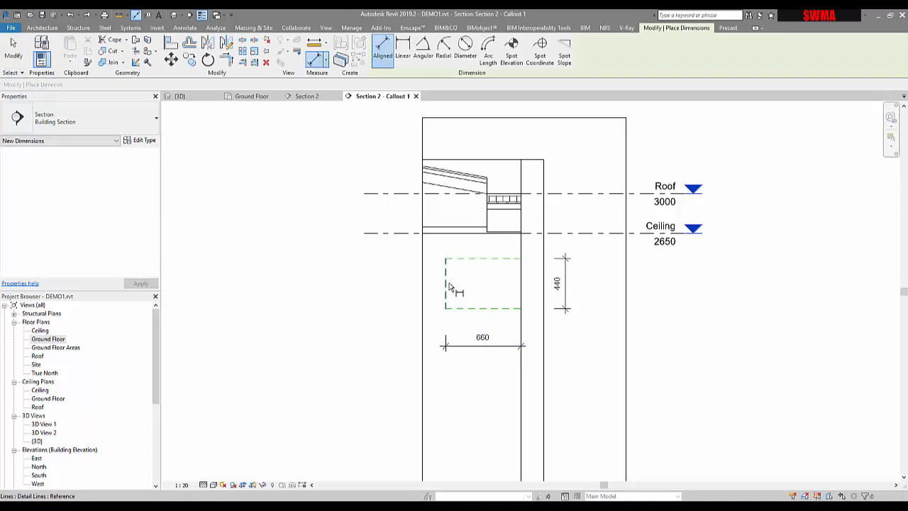
pyautogui.click(543, 344)
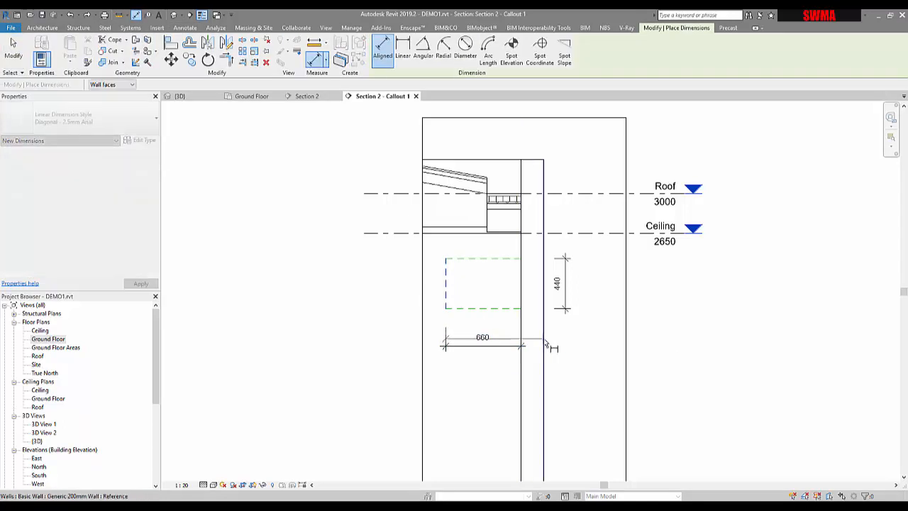
pyautogui.click(511, 402)
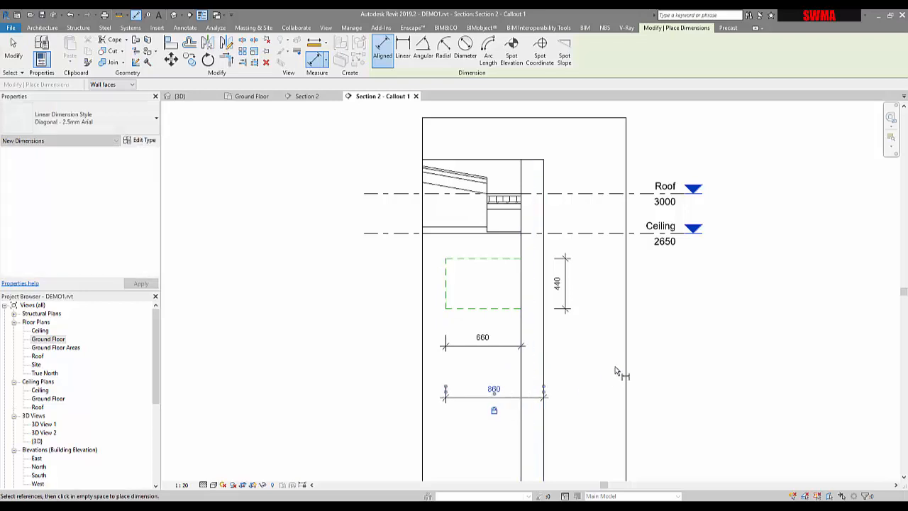
pyautogui.press('Escape')
# Step: Try to move the outer wall outwards with both horizontal dimensions locked
pyautogui.click(540, 369)
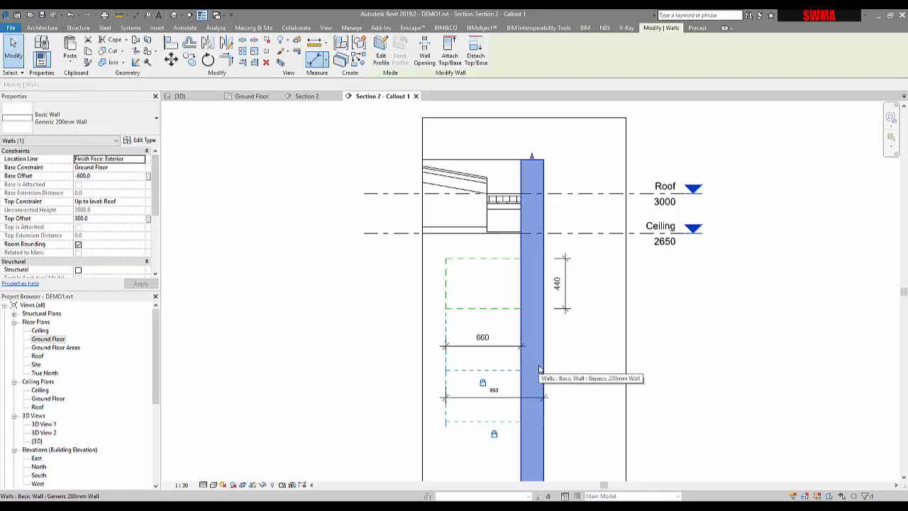
pyautogui.moveTo(546, 370); pyautogui.dragTo(571, 365)
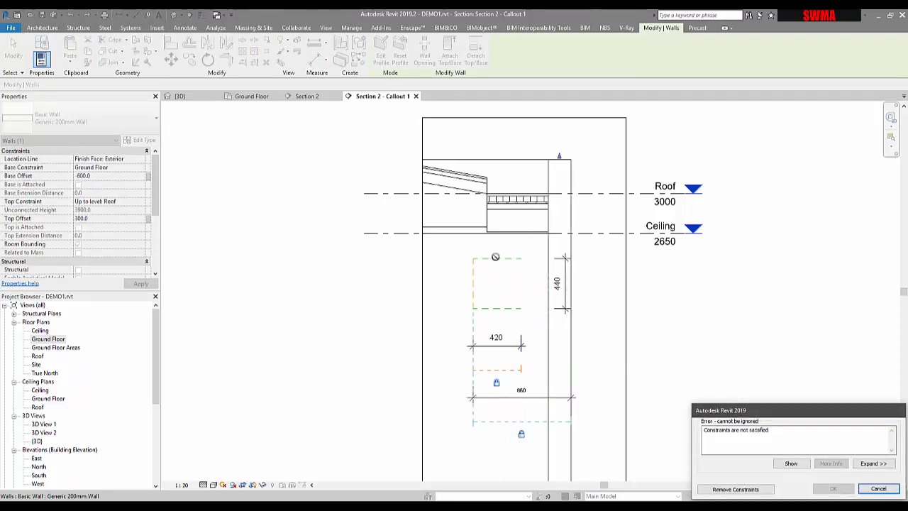
pyautogui.click(731, 489)
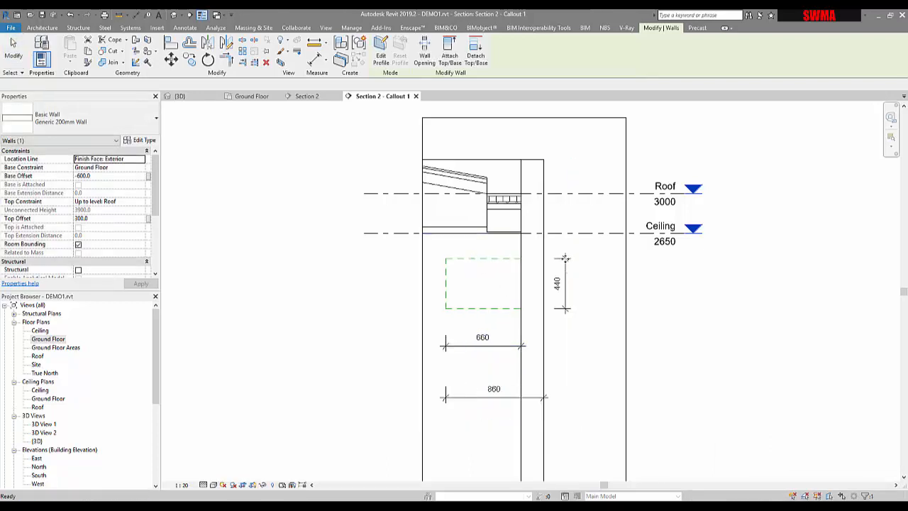
# Step: Delete the 660 mm width dimension directly below the dashed box
pyautogui.click(487, 346)
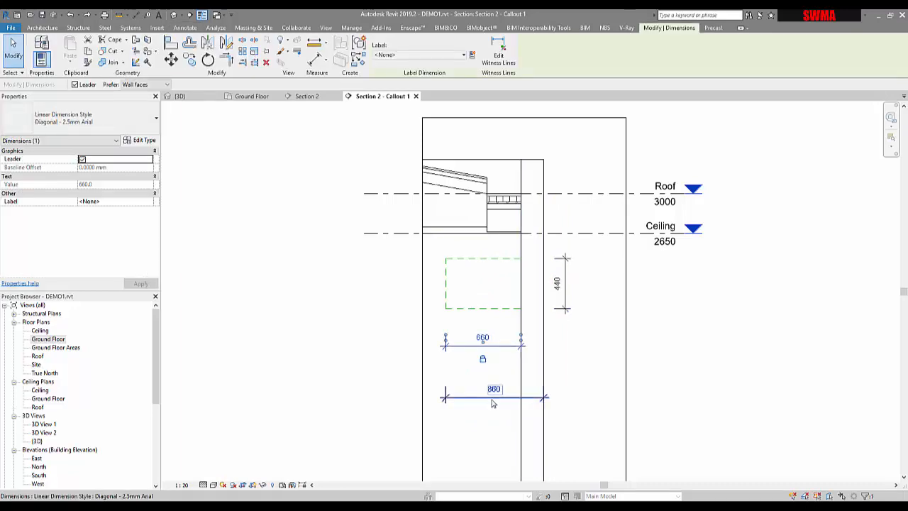
pyautogui.press('Delete')
pyautogui.click(735, 489)
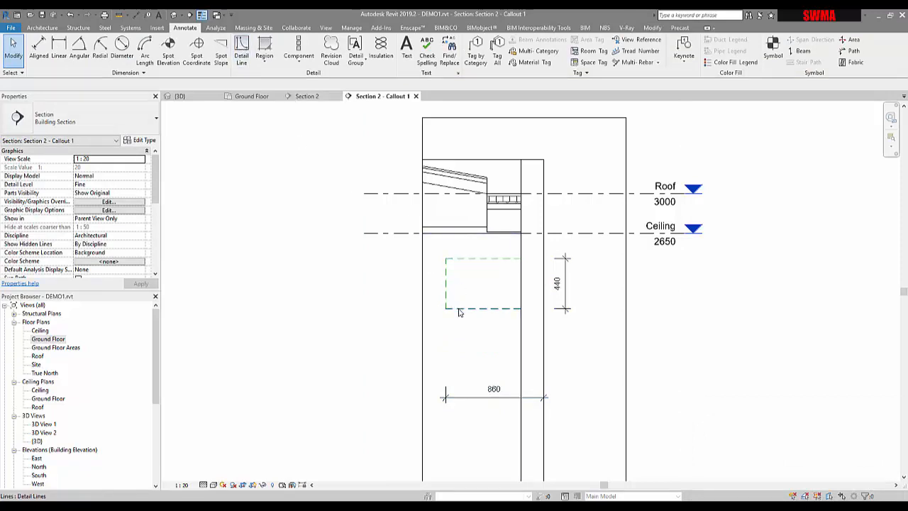
pyautogui.click(539, 285)
pyautogui.click(492, 431)
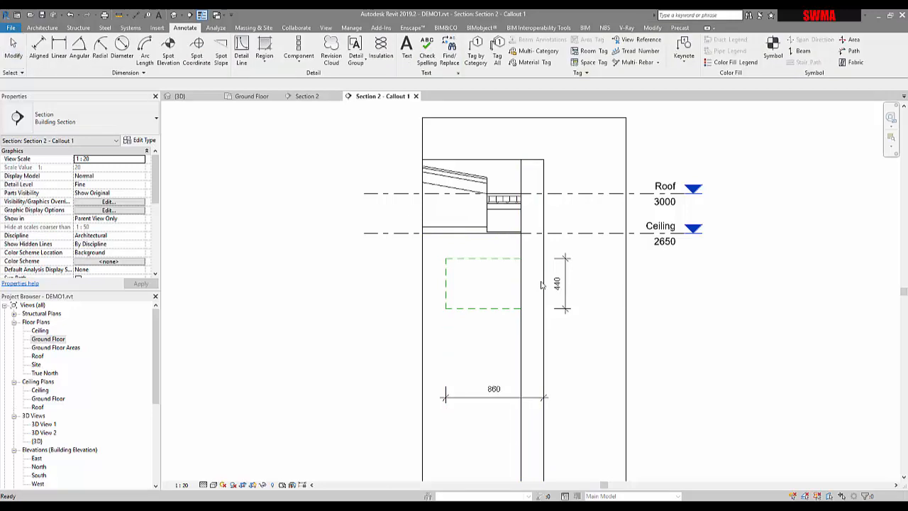
pyautogui.click(266, 61)
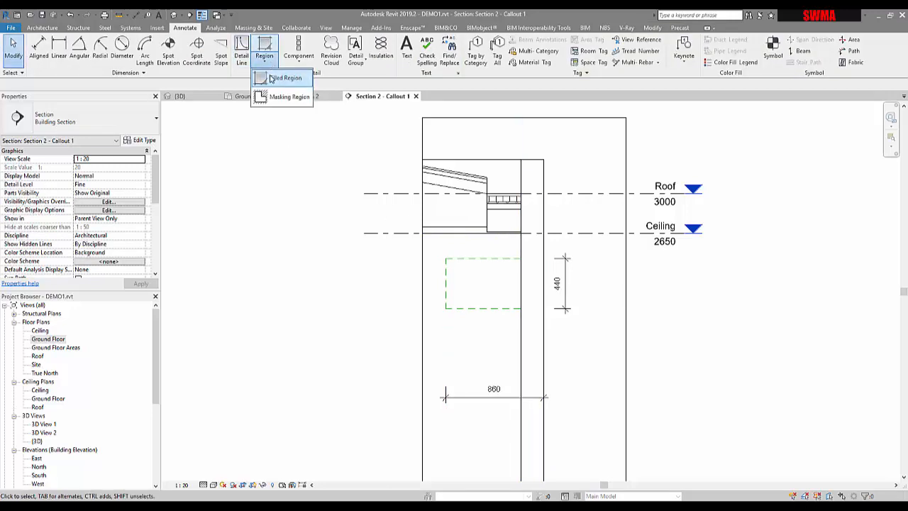
pyautogui.click(277, 96)
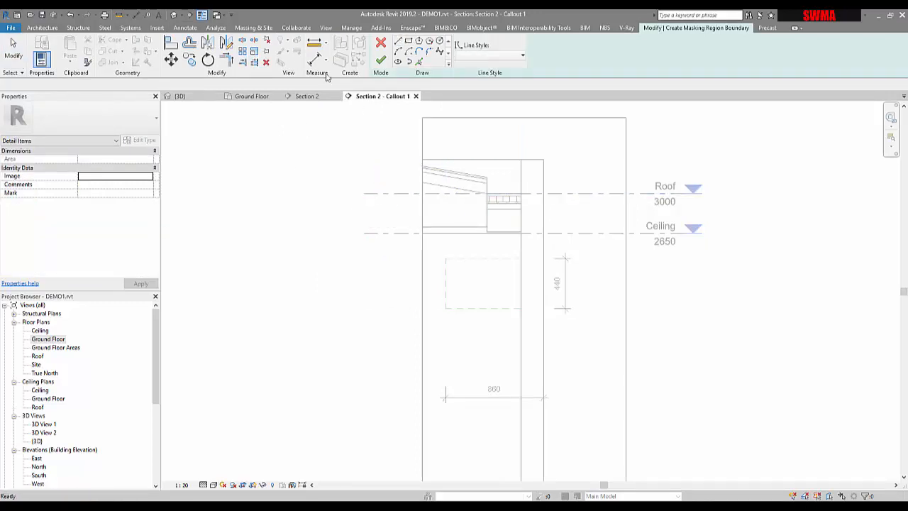
pyautogui.click(382, 43)
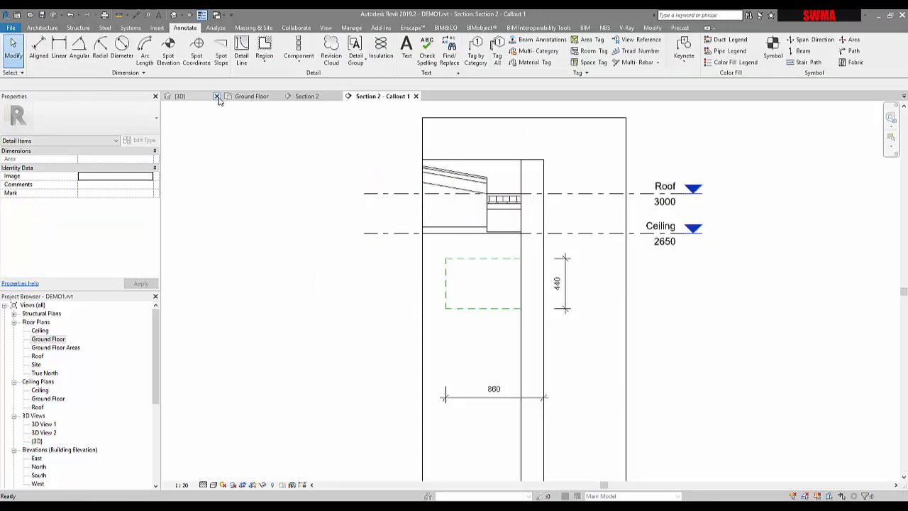
# Step: Start a Solid Black filled region for the area around the dashed box
pyautogui.click(264, 56)
pyautogui.click(269, 78)
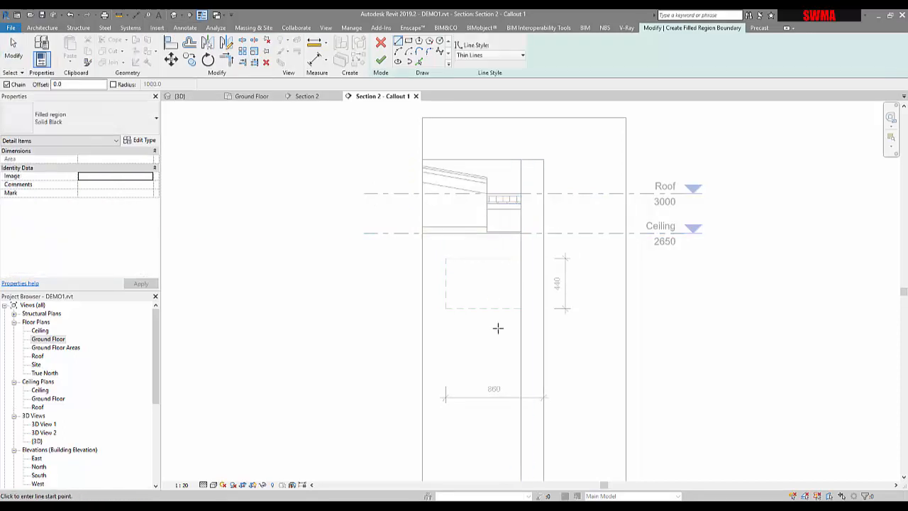
pyautogui.scroll(3, 481, 293)
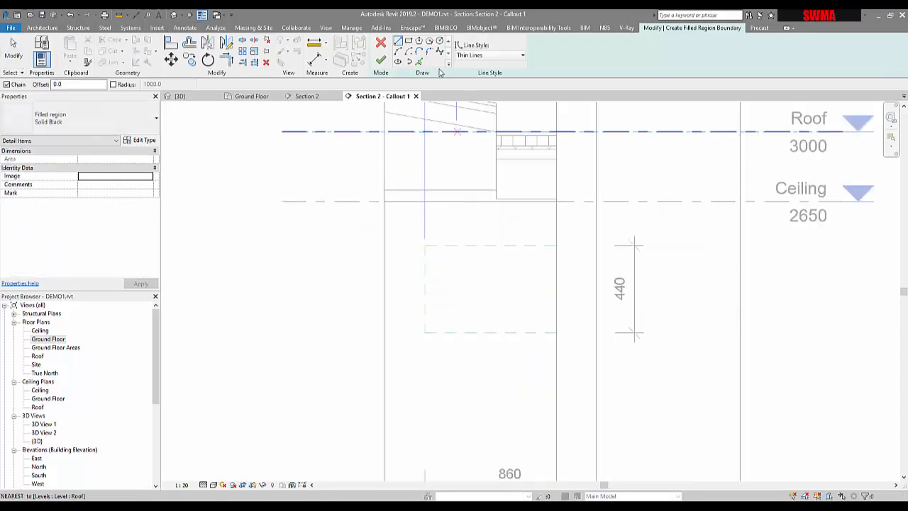
# Step: Try to finish the filled region with a rectangular boundary offset 50 mm outside the dashed box, and delete the boundary lines
pyautogui.click(410, 41)
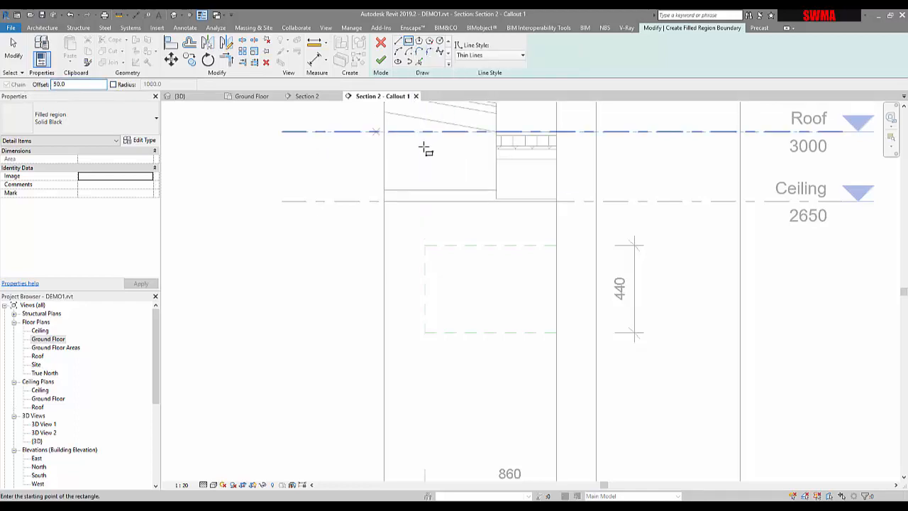
pyautogui.click(425, 246)
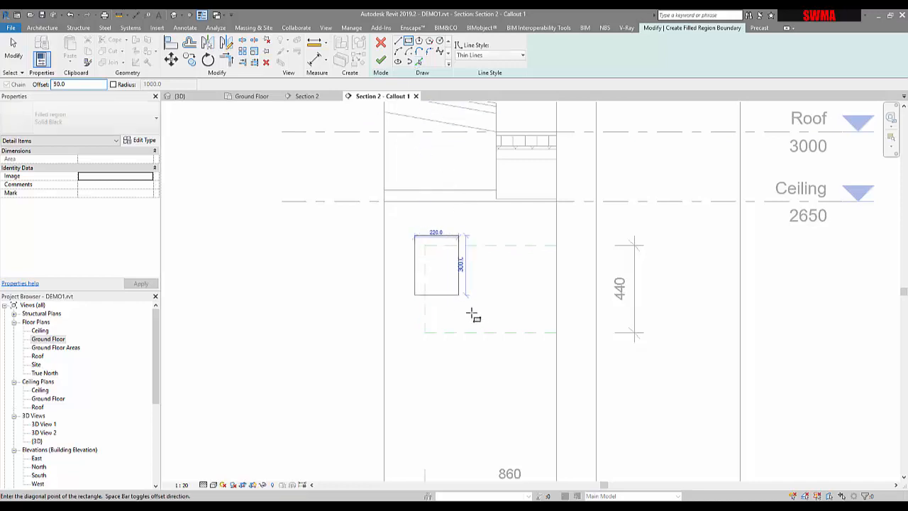
pyautogui.click(556, 333)
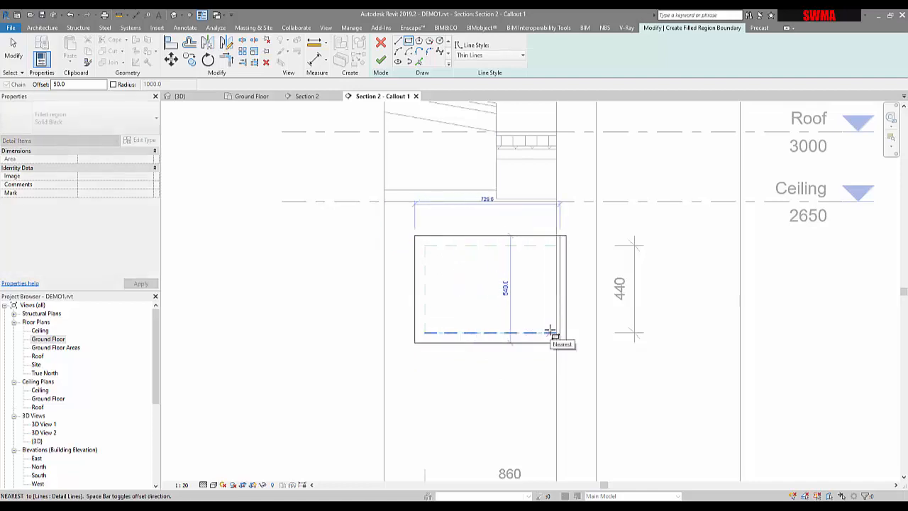
pyautogui.click(556, 333)
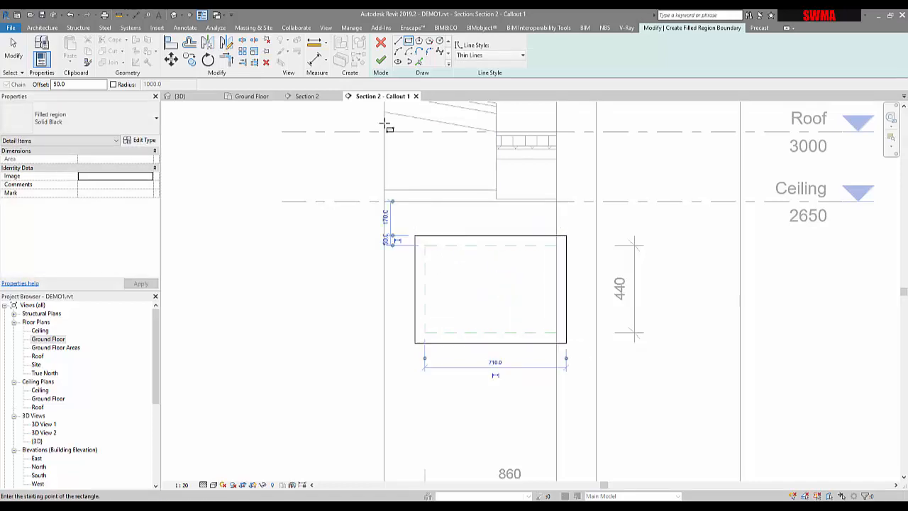
pyautogui.click(381, 61)
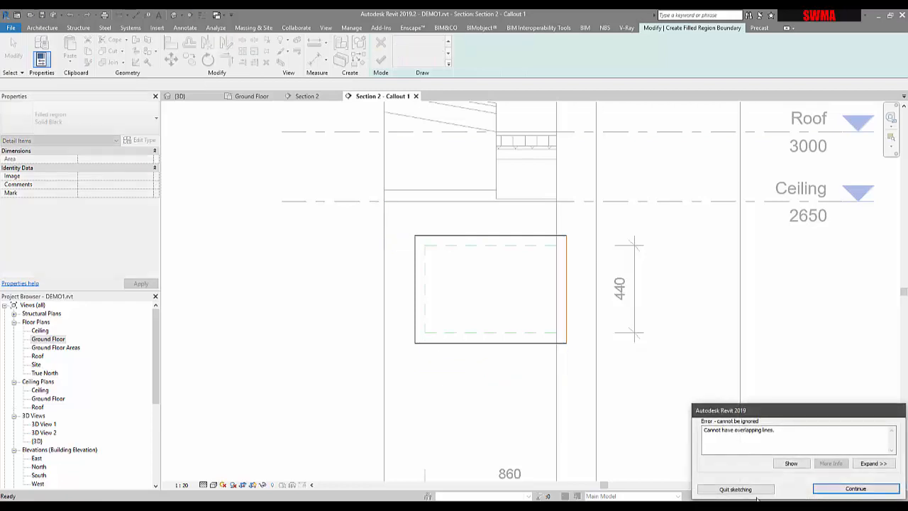
pyautogui.click(855, 489)
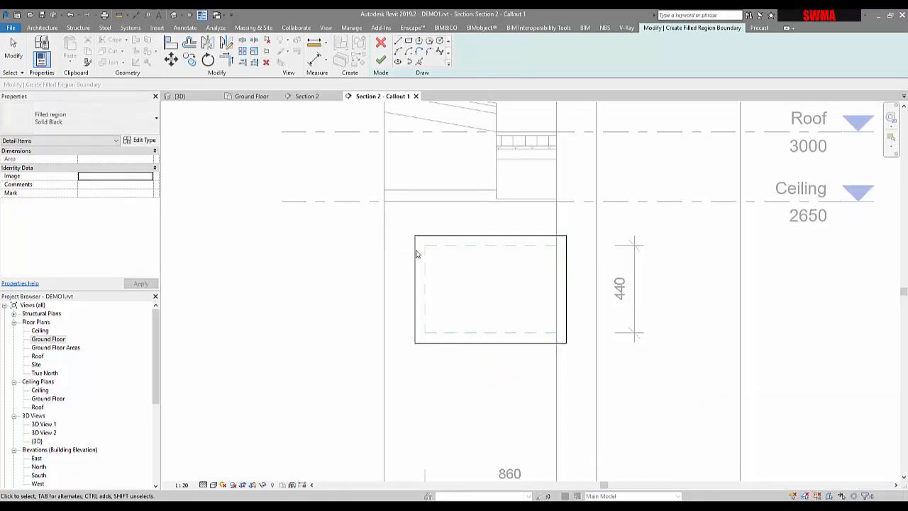
pyautogui.moveTo(400, 225); pyautogui.dragTo(598, 370)
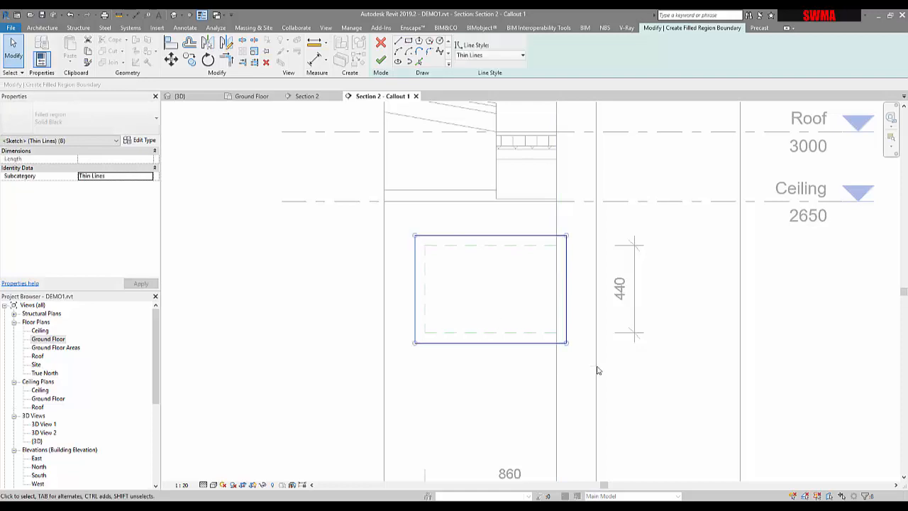
pyautogui.press('Delete')
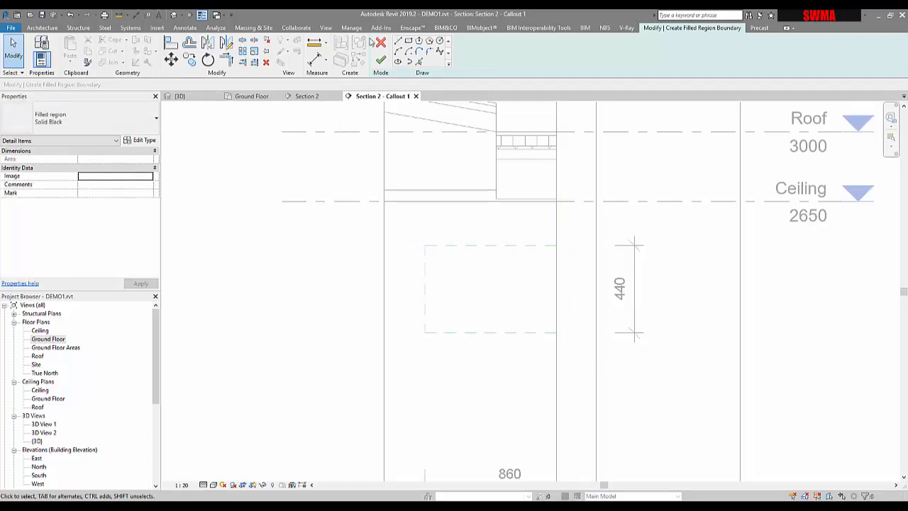
# Step: Draw the filled region's rectangular boundary with a 50 mm offset outside the dashed box and finish the region
pyautogui.press('l')
pyautogui.press('i')
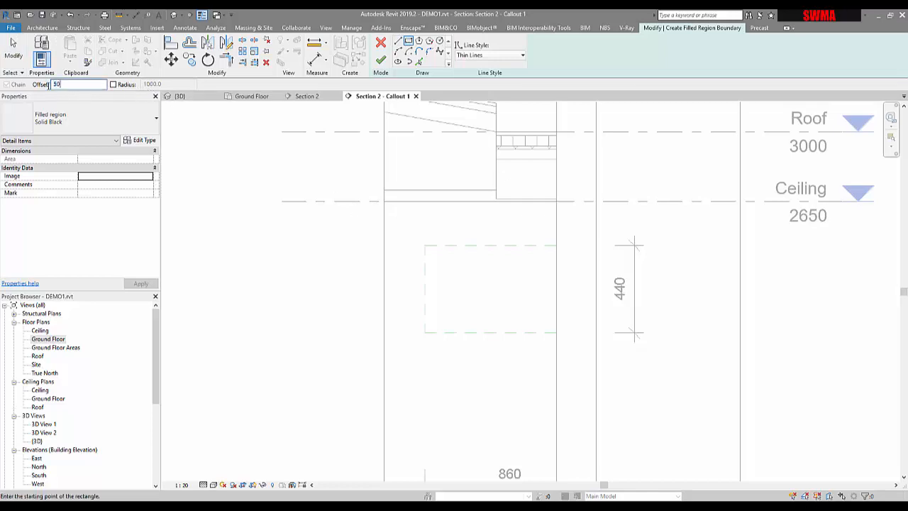
pyautogui.click(425, 245)
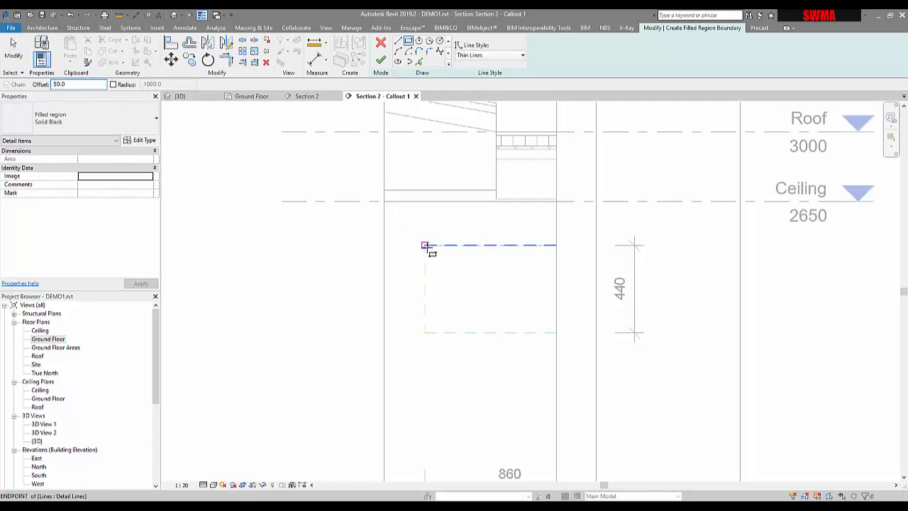
pyautogui.click(556, 332)
pyautogui.click(381, 60)
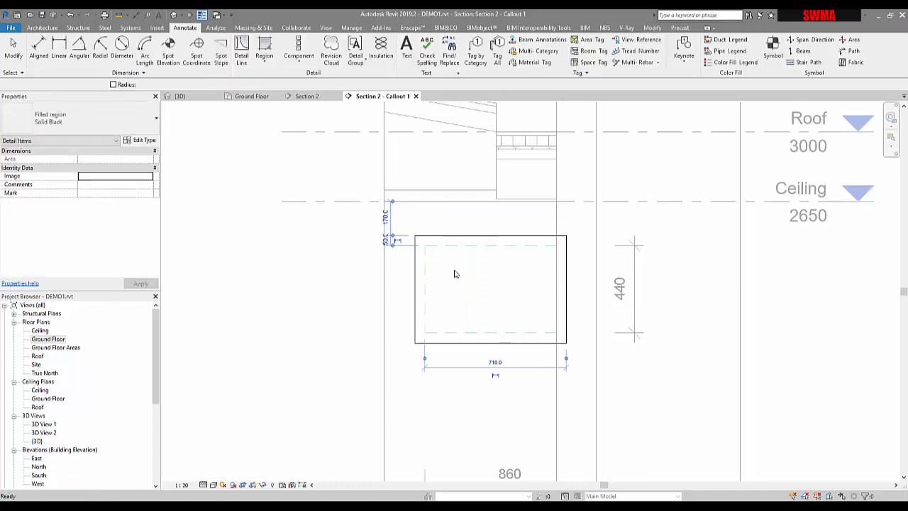
pyautogui.click(323, 258)
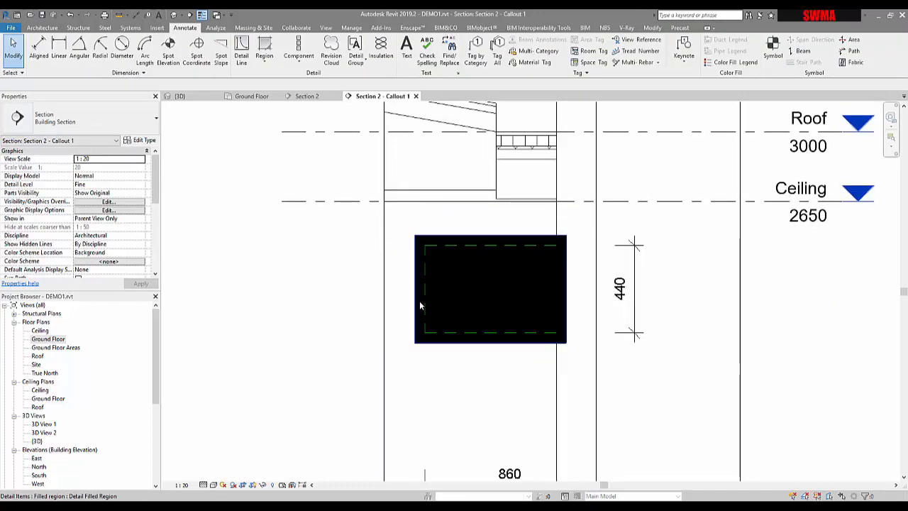
# Step: Set the foreground pattern color of the filled region's Solid Black type to red
pyautogui.click(419, 301)
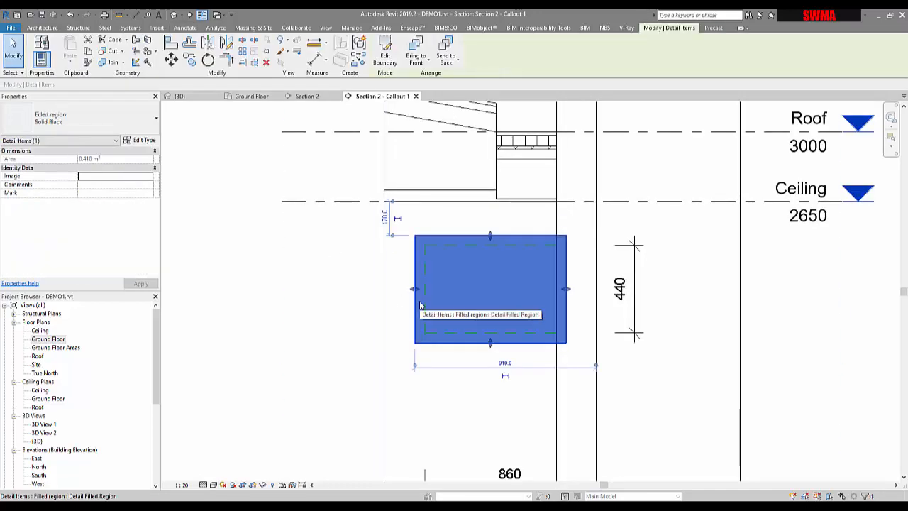
pyautogui.click(143, 141)
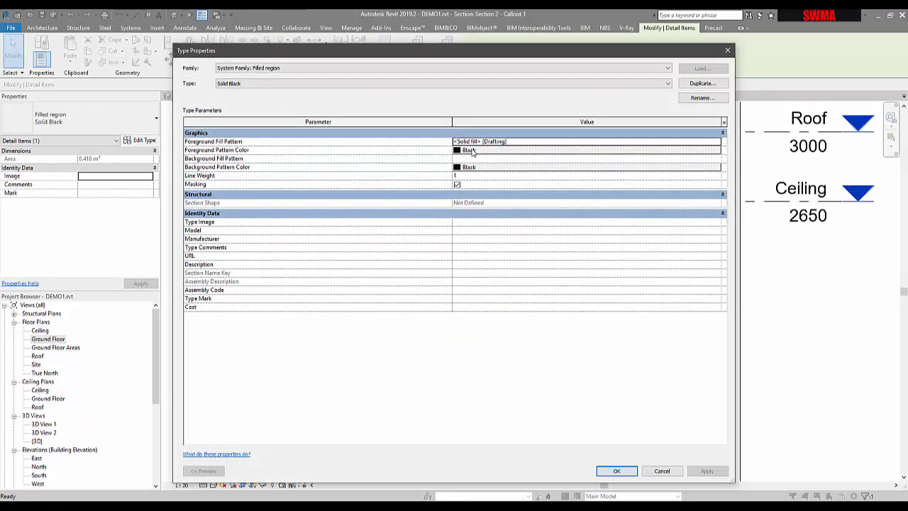
pyautogui.click(472, 151)
pyautogui.press('Return')
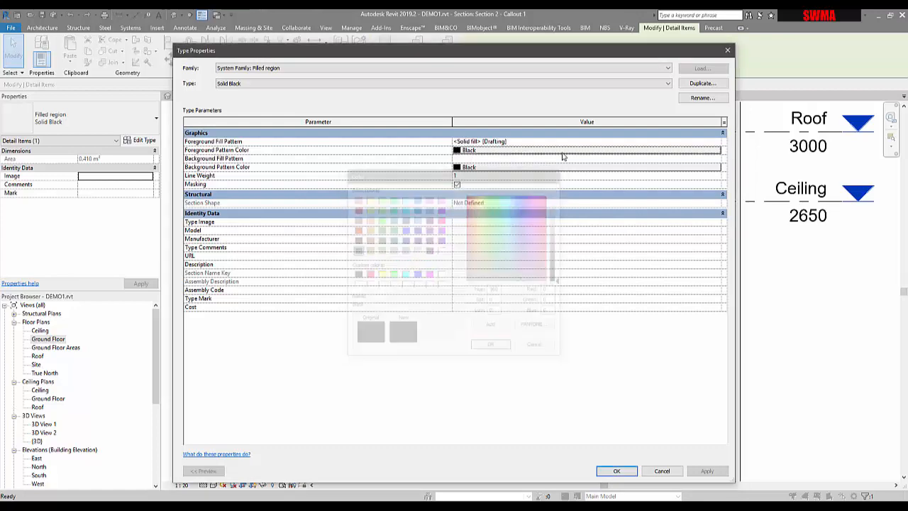
pyautogui.click(563, 151)
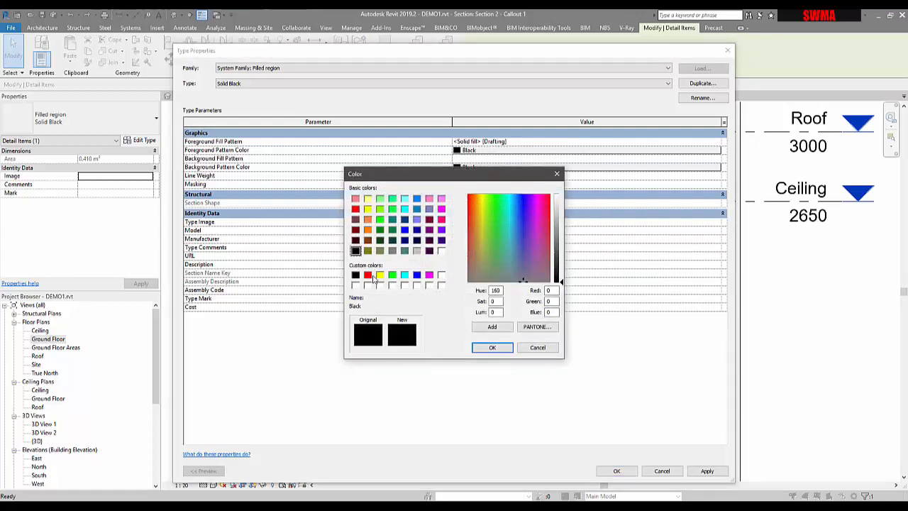
pyautogui.click(368, 276)
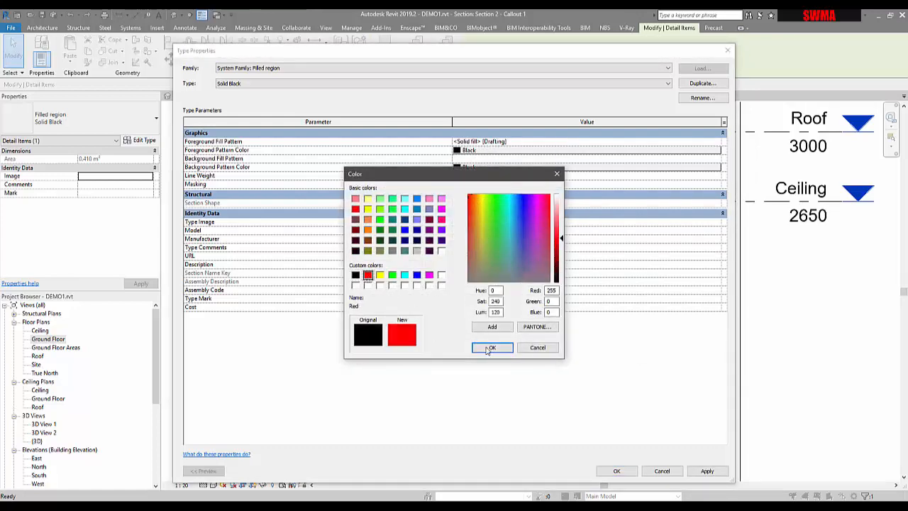
pyautogui.press('Return')
# Step: Set the region type's foreground fill pattern to Diagonal crosshatch 1.5mm and apply the type changes
pyautogui.click(717, 143)
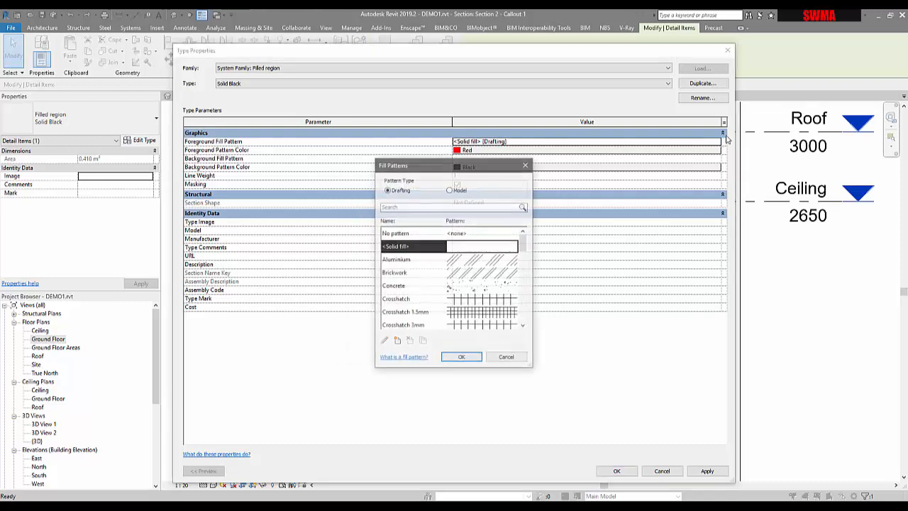
pyautogui.scroll(-2, 495, 297)
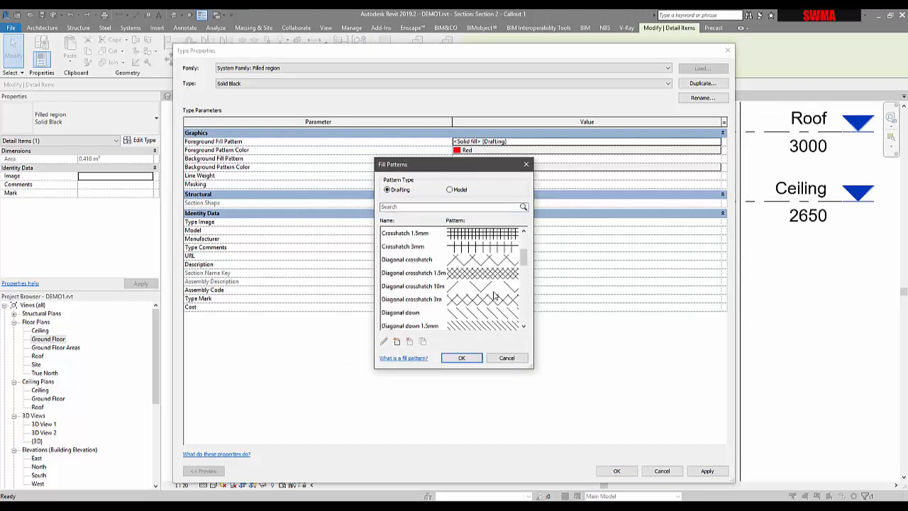
pyautogui.click(457, 275)
pyautogui.click(465, 363)
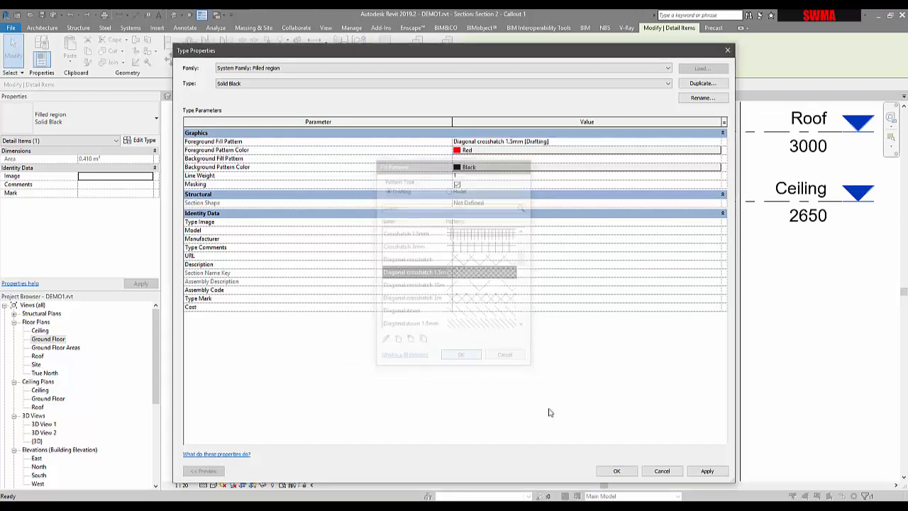
pyautogui.click(616, 470)
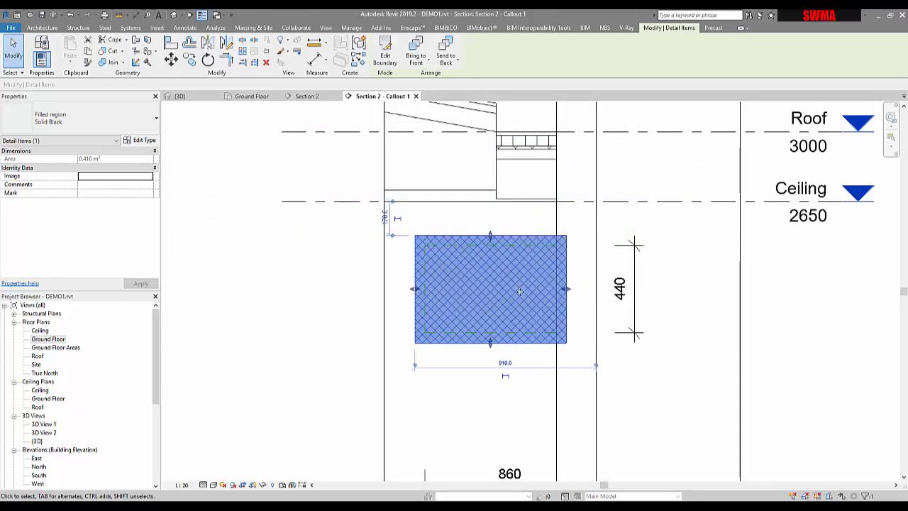
pyautogui.click(260, 247)
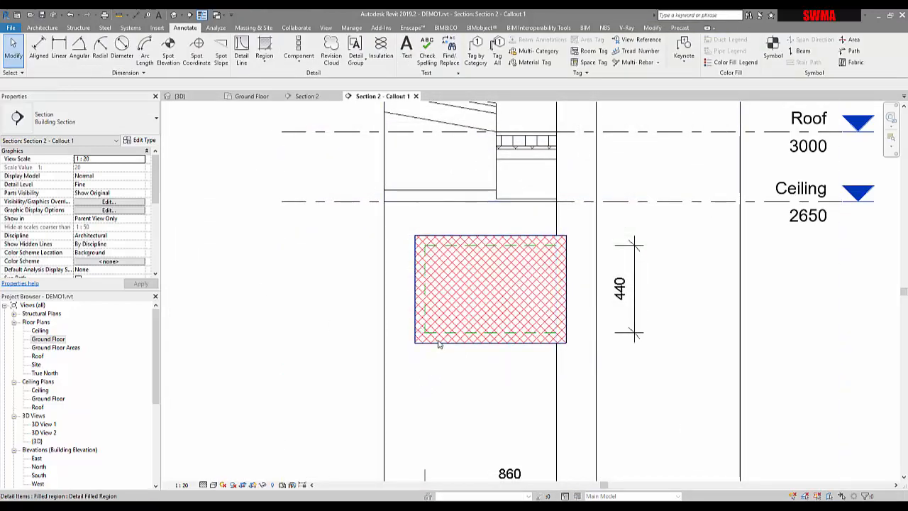
pyautogui.click(454, 289)
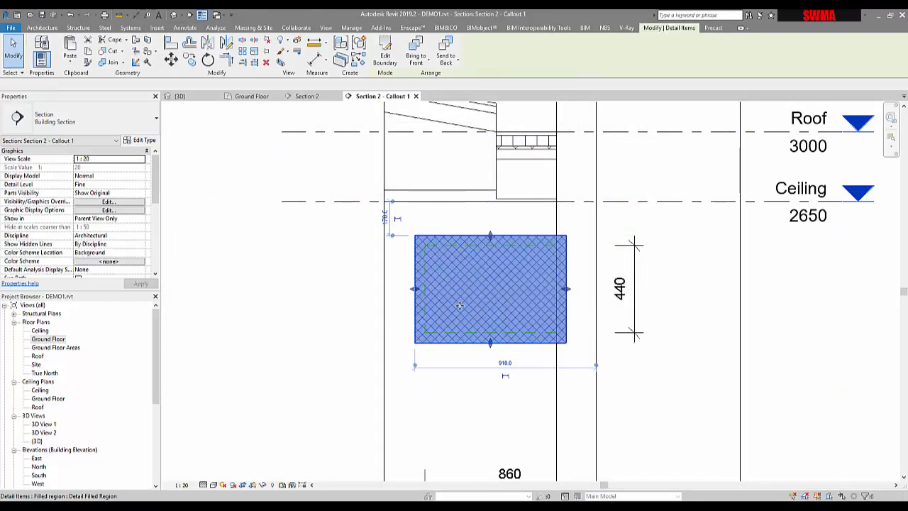
pyautogui.click(696, 293)
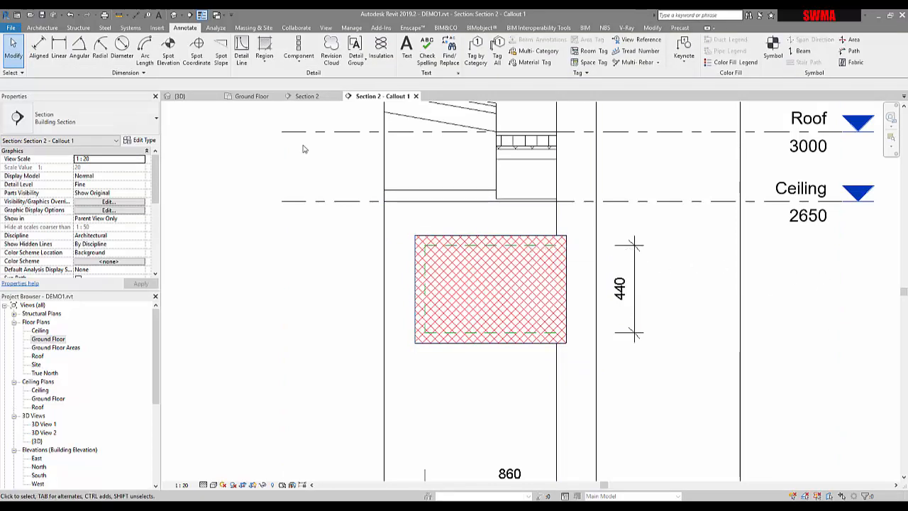
# Step: Place three Brick Joint - Flush (AUS) detail components stacked against the wall line beside the hatched region
pyautogui.click(300, 60)
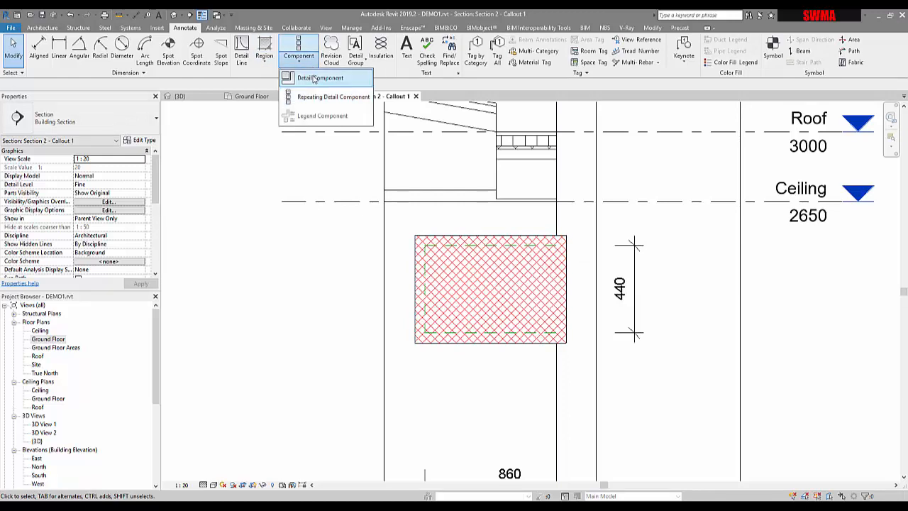
pyautogui.click(314, 78)
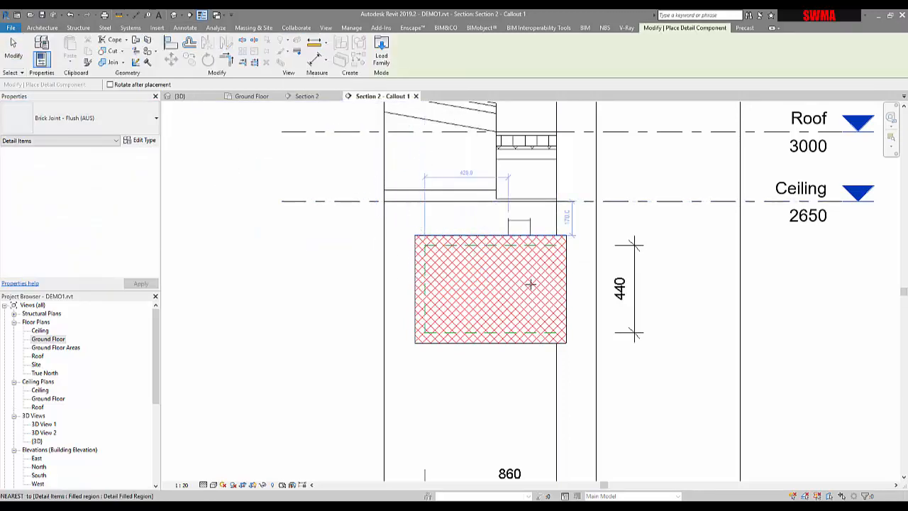
pyautogui.click(594, 376)
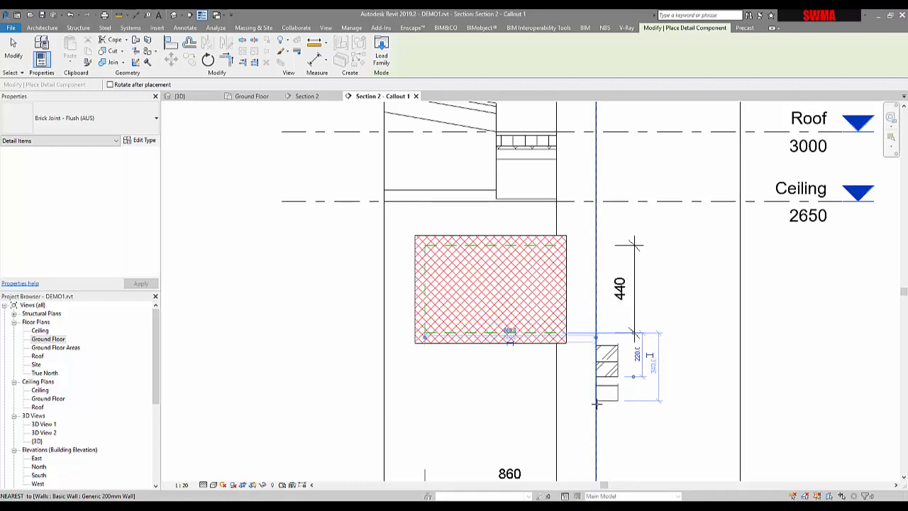
pyautogui.click(597, 392)
pyautogui.scroll(4, 655, 386)
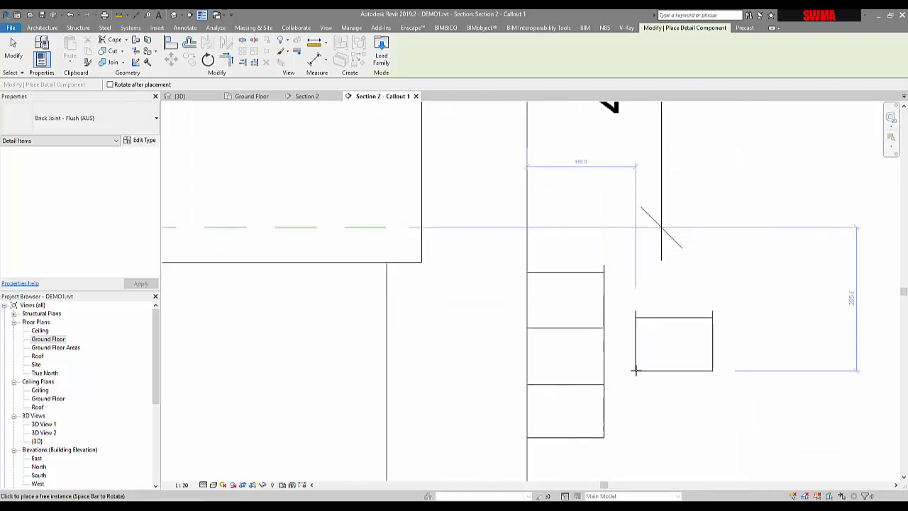
pyautogui.press('Escape')
pyautogui.press('Escape')
# Step: Shift the lowest brick slightly down and delete the middle brick of the stack
pyautogui.click(580, 412)
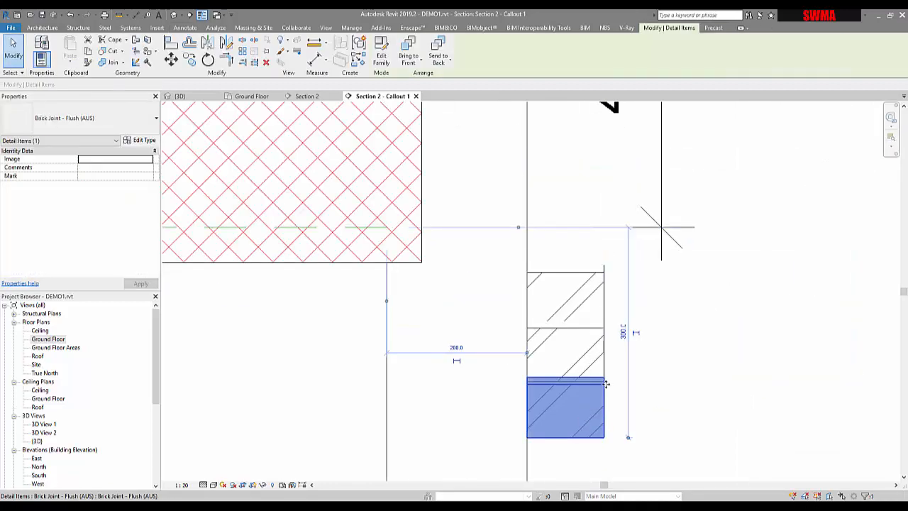
pyautogui.press('Delete')
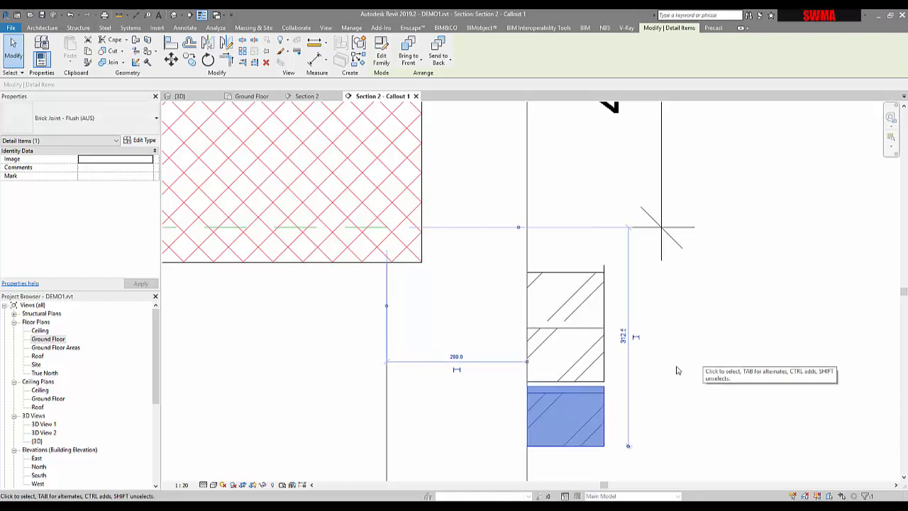
pyautogui.moveTo(582, 380); pyautogui.dragTo(578, 325)
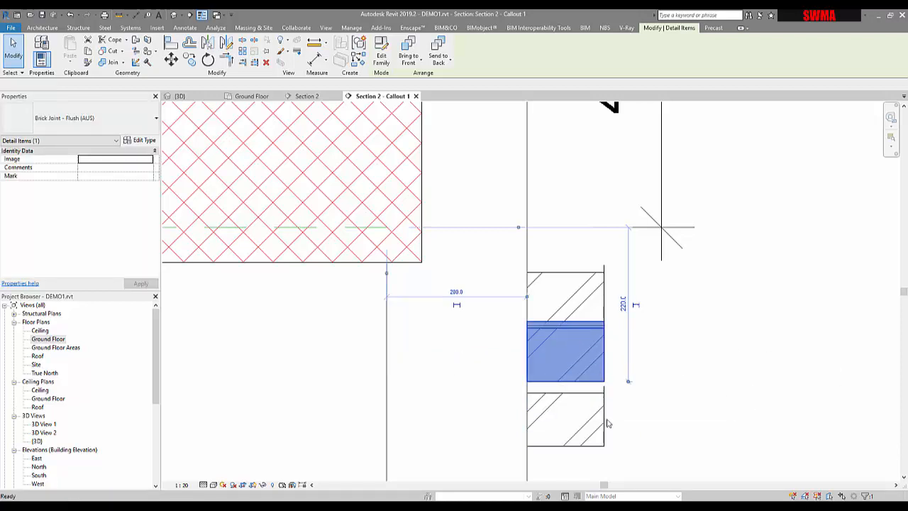
pyautogui.moveTo(593, 347); pyautogui.dragTo(607, 398)
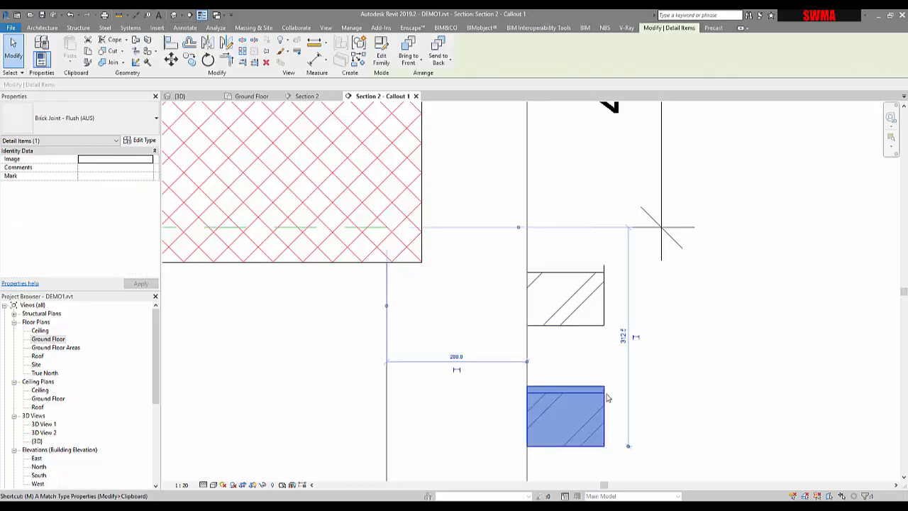
# Step: Move the lower brick up so its top corner meets the bottom corner of the upper brick
pyautogui.press('Escape')
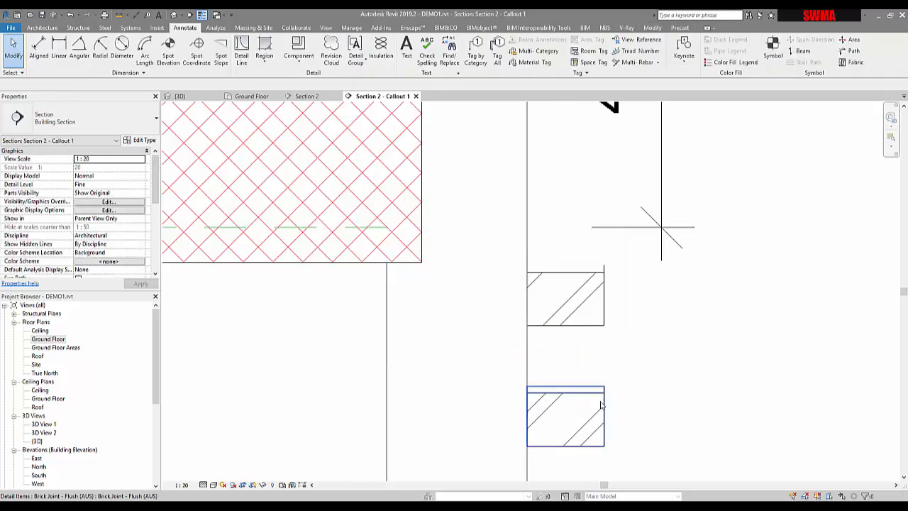
pyautogui.click(601, 405)
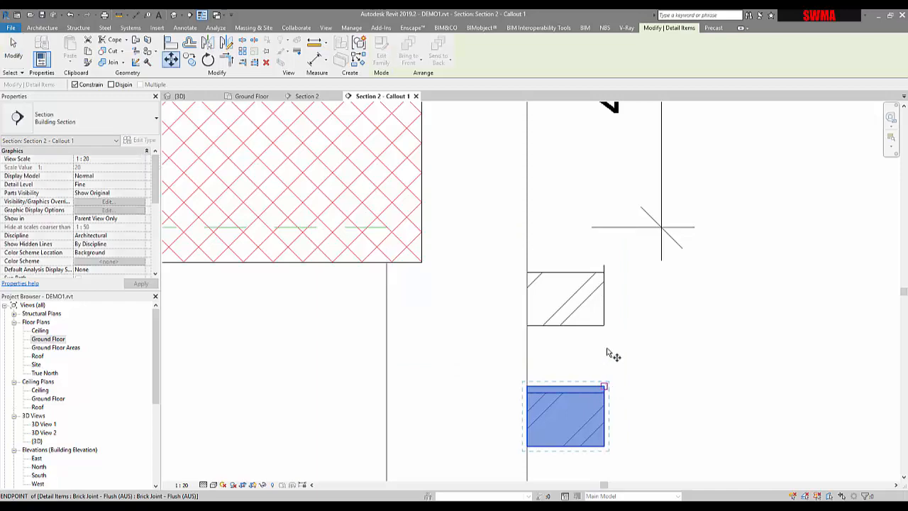
pyautogui.click(604, 386)
pyautogui.click(604, 326)
pyautogui.press('Escape')
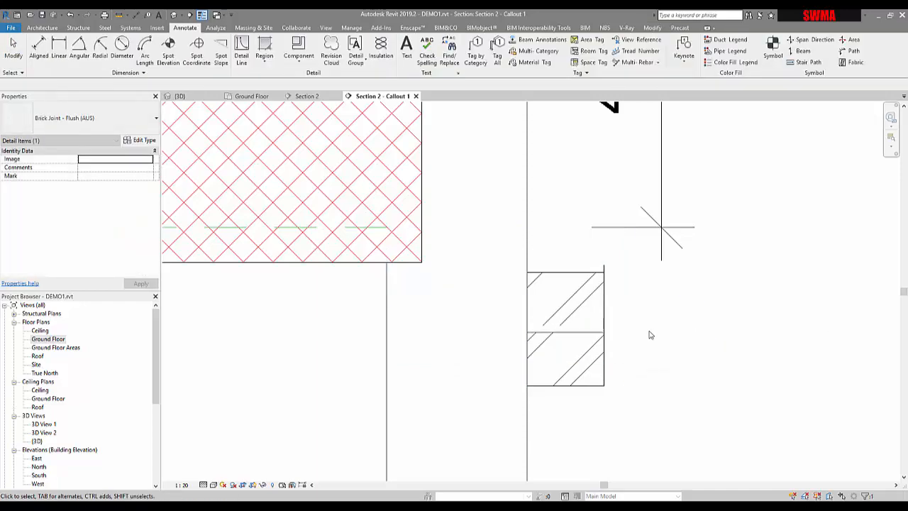
pyautogui.click(604, 319)
pyautogui.press('Escape')
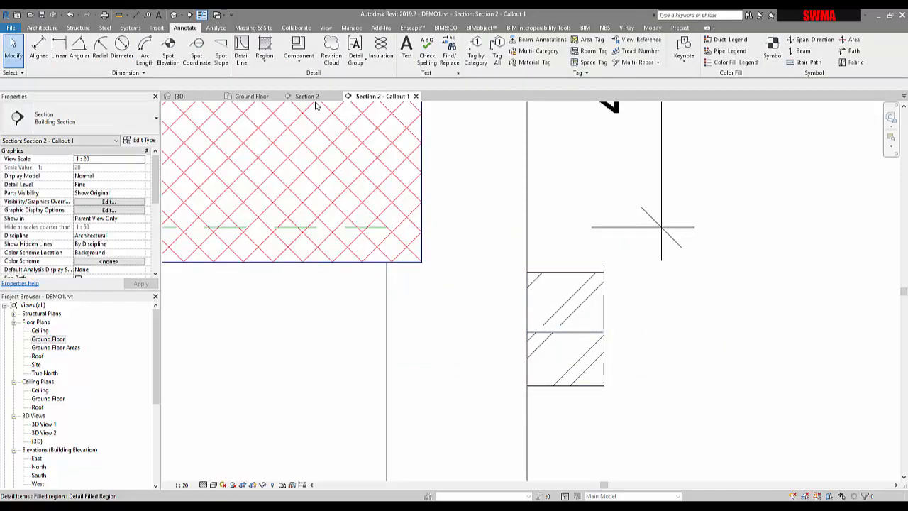
# Step: Place a vertical Brick repeating detail about 680 mm long, spaced outward from the two single bricks
pyautogui.click(309, 62)
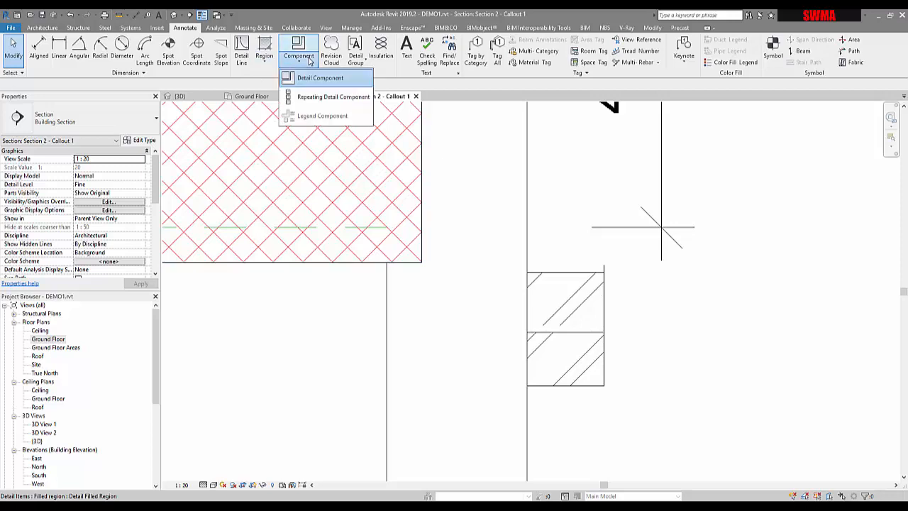
pyautogui.click(311, 95)
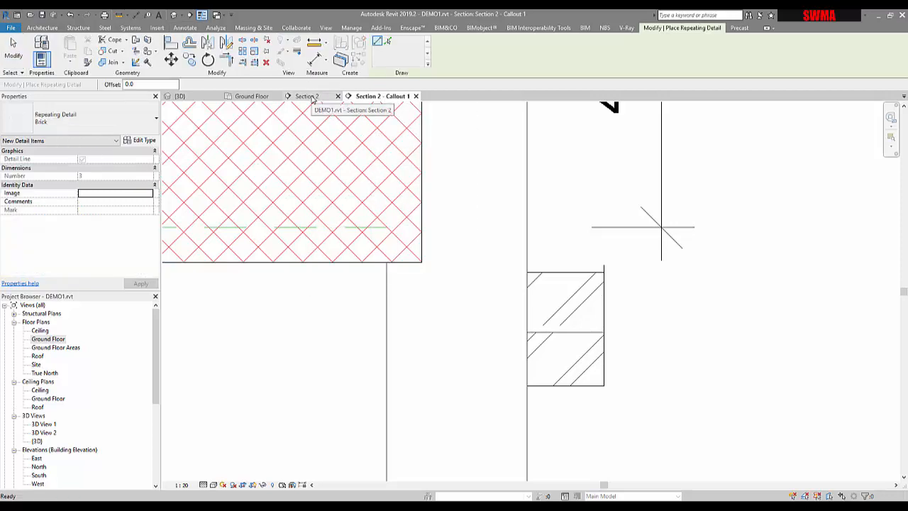
pyautogui.click(96, 126)
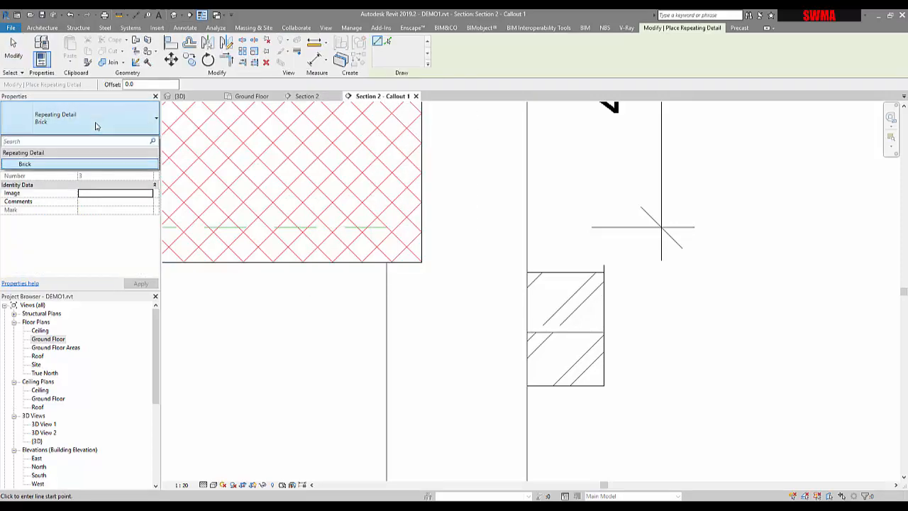
pyautogui.moveTo(536, 227); pyautogui.dragTo(461, 217, button='middle')
pyautogui.scroll(-3, 460, 217)
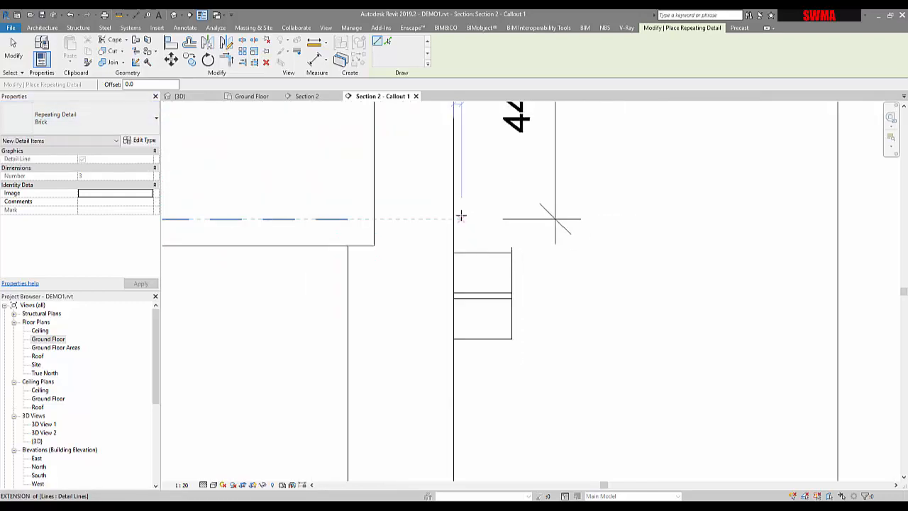
pyautogui.click(608, 208)
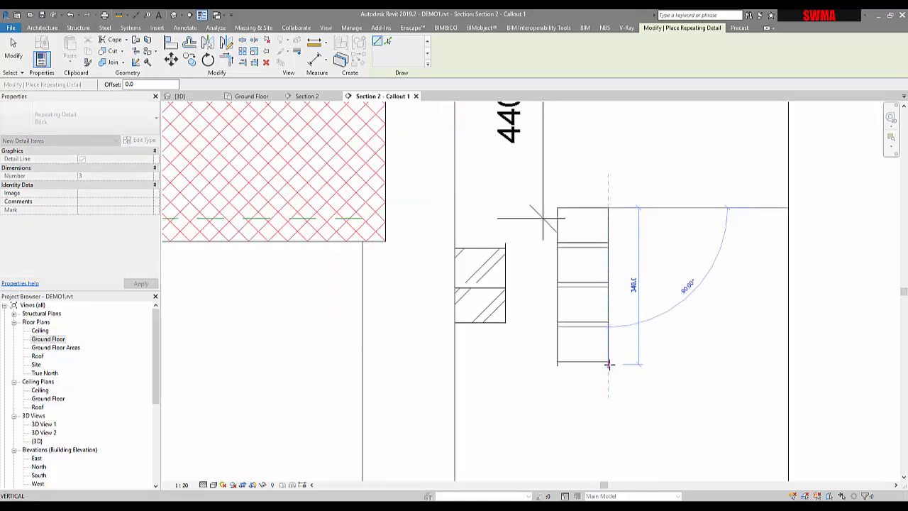
pyautogui.scroll(-2, 608, 390)
pyautogui.click(608, 452)
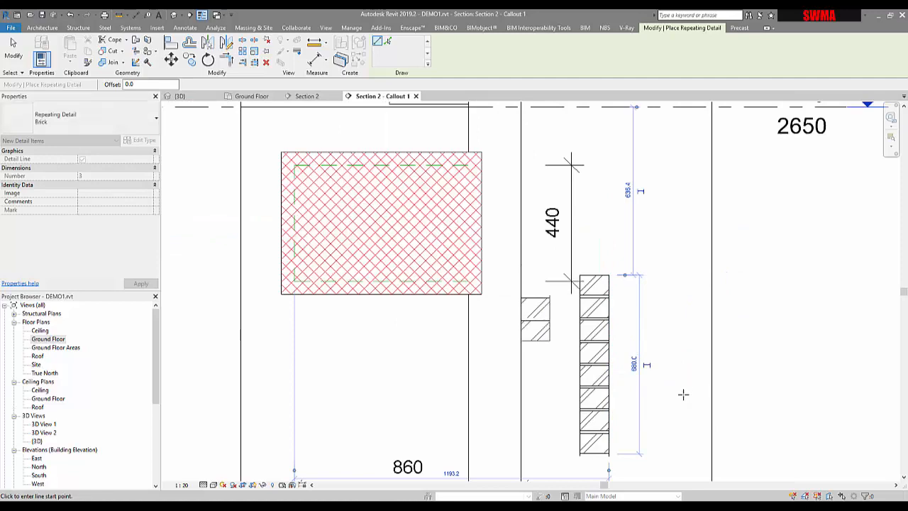
pyautogui.press('Escape')
pyautogui.press('Escape')
# Step: Delete the two single Brick Joint - Flush (AUS) detail components beside the wall, keeping the Brick repeating detail
pyautogui.moveTo(548, 333); pyautogui.dragTo(560, 257, button='middle')
pyautogui.click(558, 254)
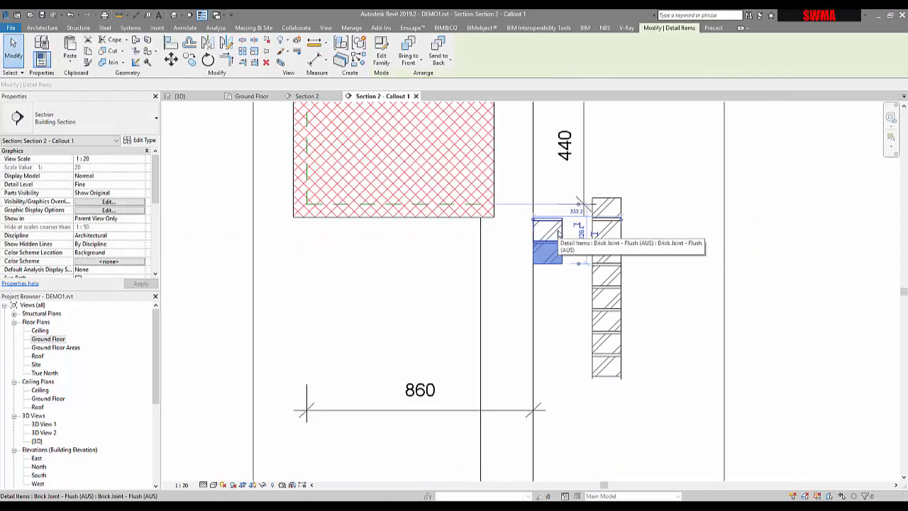
pyautogui.press('Delete')
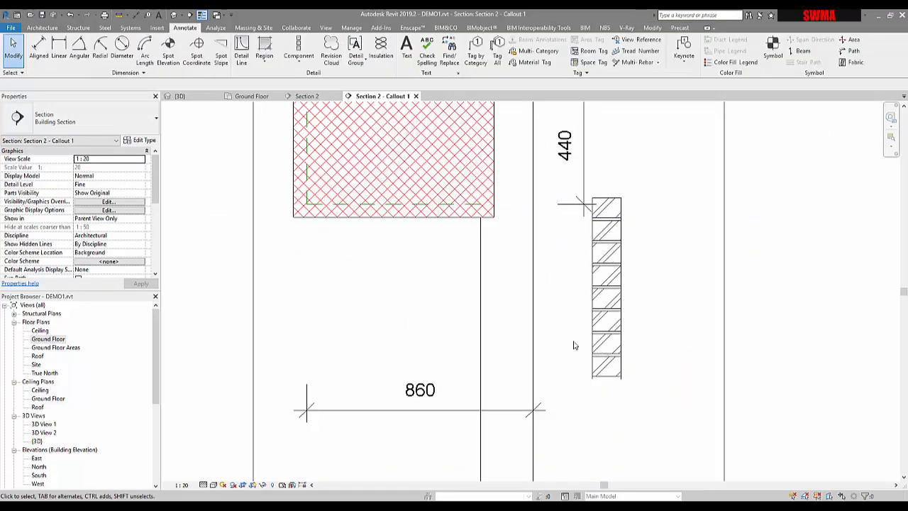
# Step: Align the Brick repeating detail's inner edge to the outer face of the Generic 200mm wall, with multiple alignment enabled, and lock it
pyautogui.press('a')
pyautogui.press('l')
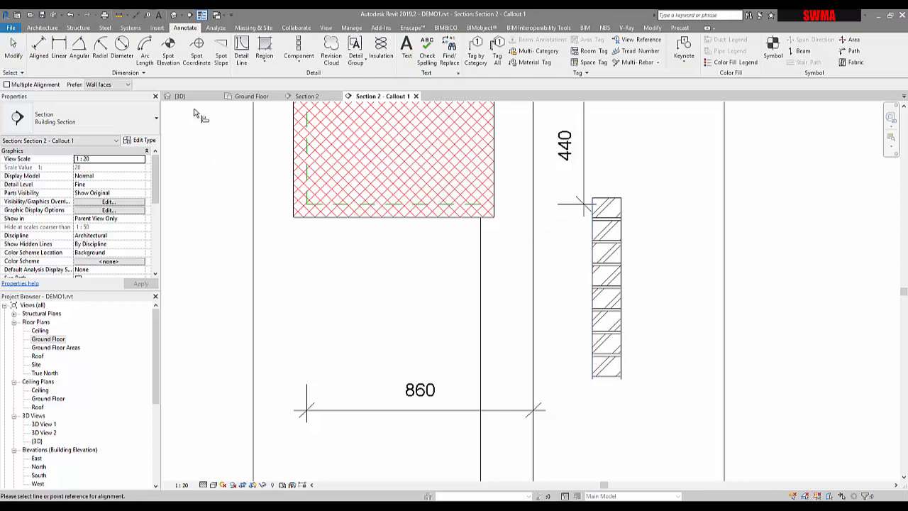
pyautogui.click(45, 86)
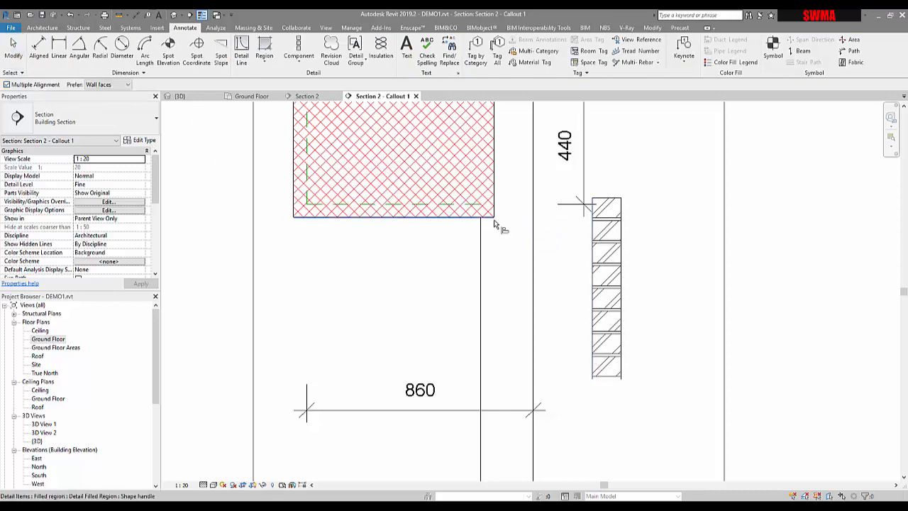
pyautogui.click(598, 219)
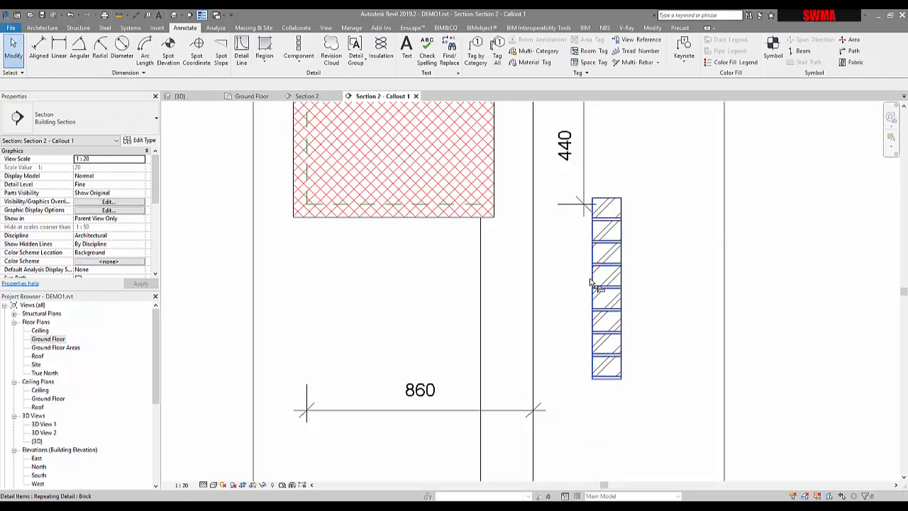
pyautogui.click(534, 269)
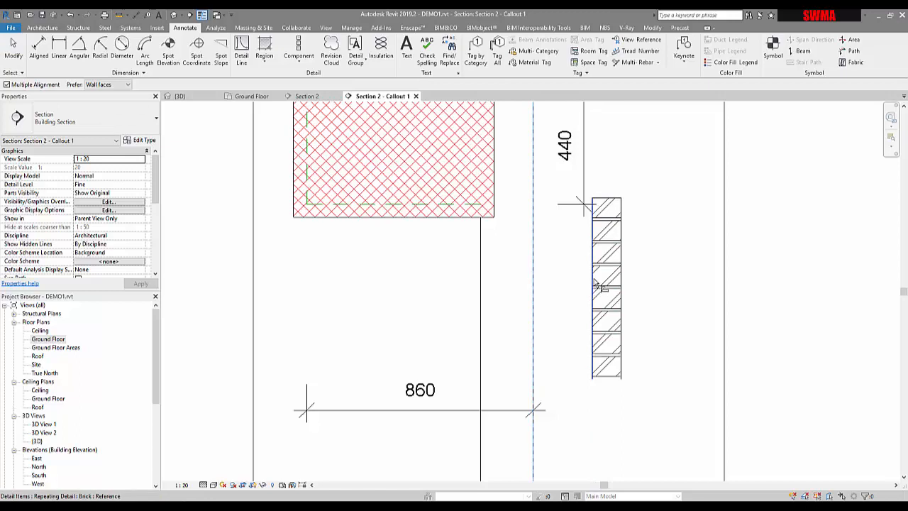
pyautogui.click(593, 284)
pyautogui.scroll(-3, 593, 293)
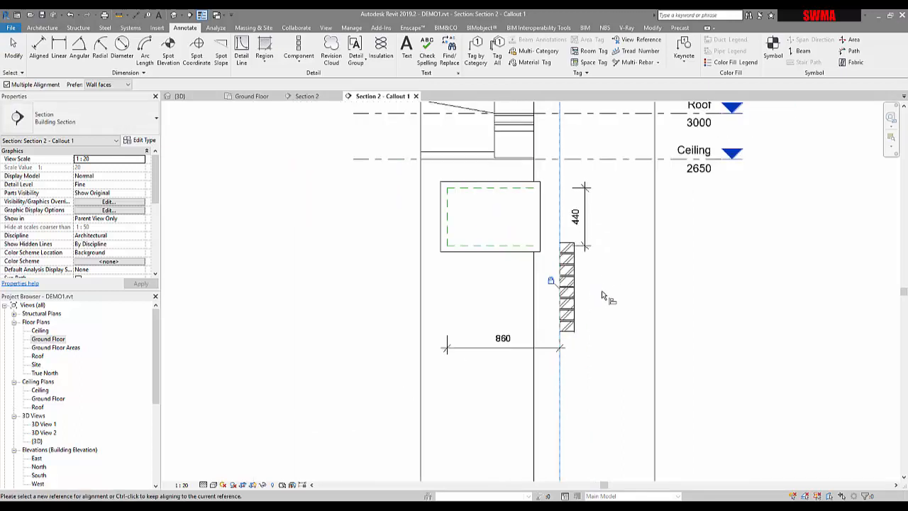
pyautogui.press('Escape')
pyautogui.press('Escape')
# Step: Try moving the Generic 200mm wall outward together with its aligned bricks, and undo the move
pyautogui.click(536, 336)
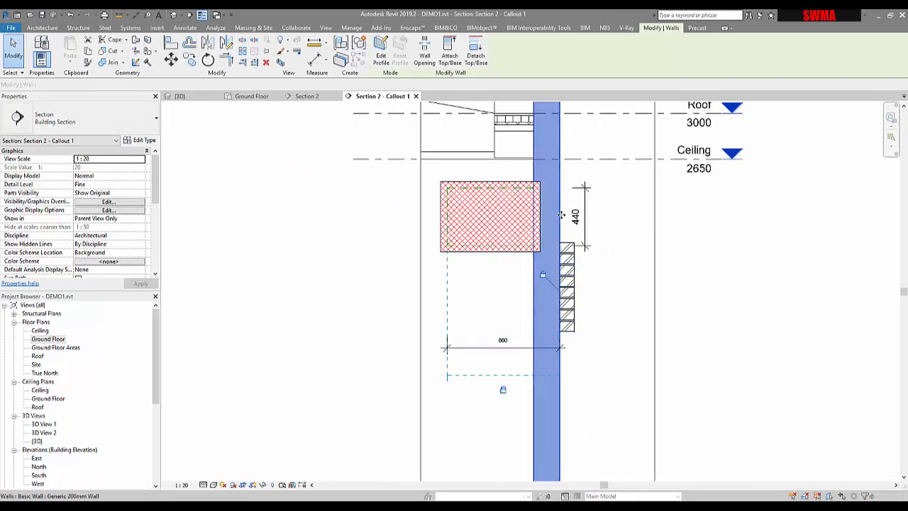
pyautogui.moveTo(596, 217)
pyautogui.mouseDown()
pyautogui.moveTo(589, 307)
pyautogui.moveTo(595, 259)
pyautogui.mouseUp()
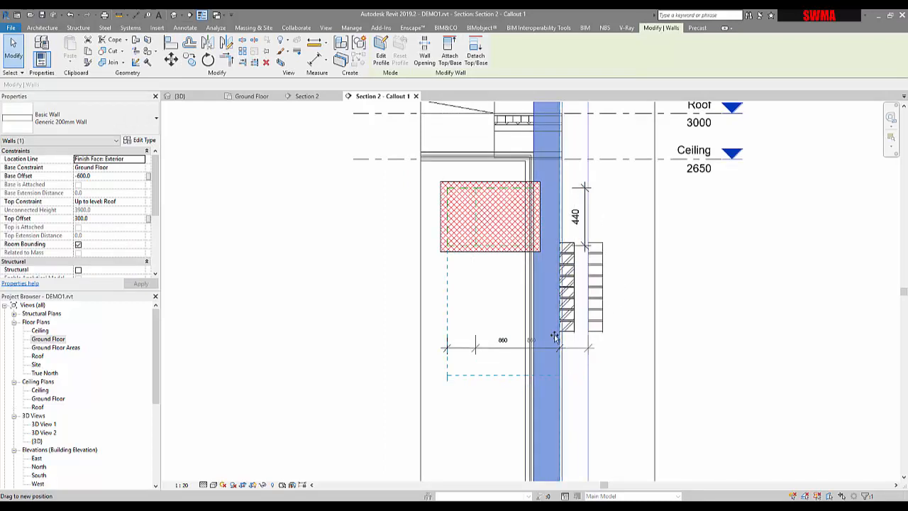
pyautogui.moveTo(556, 336); pyautogui.dragTo(640, 304)
pyautogui.moveTo(583, 290); pyautogui.dragTo(596, 355)
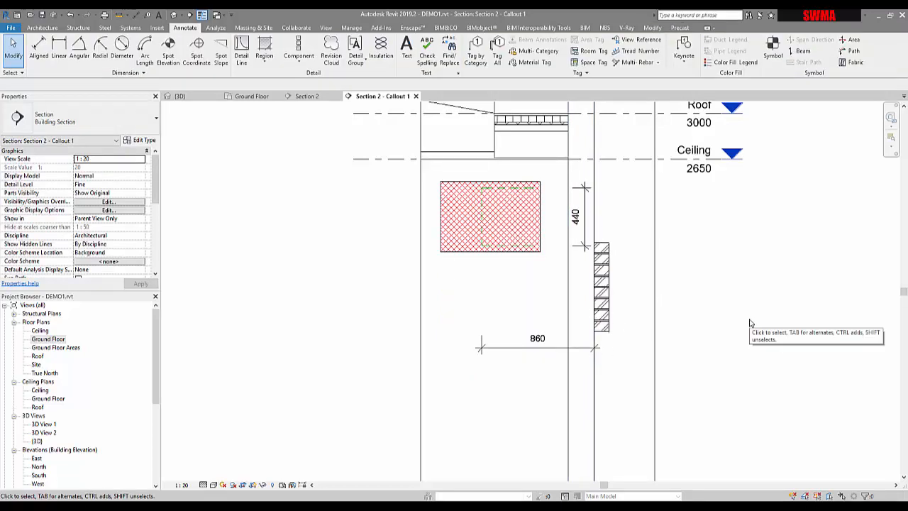
pyautogui.hotkey('ctrl', 'z')
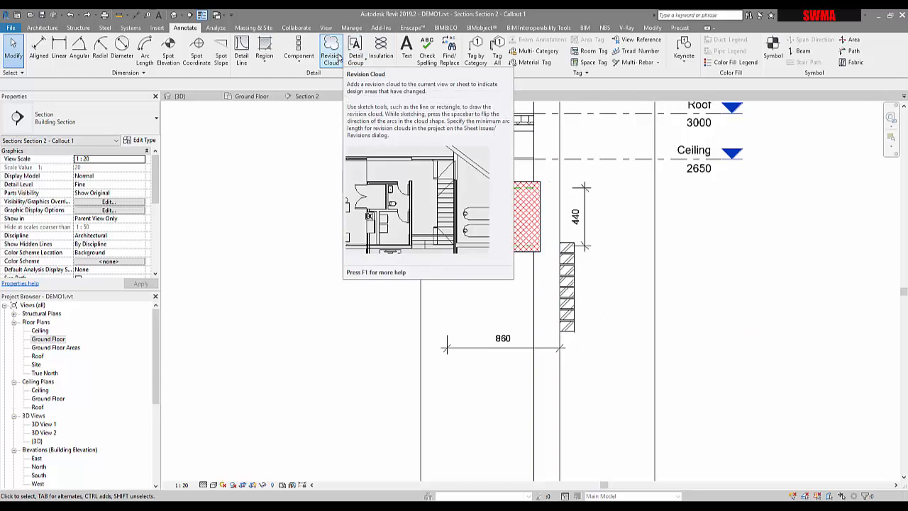
# Step: Place a vertical insulation batting line 80 mm wide and about 1140 mm long inside the wall, starting just below the hatched region
pyautogui.click(381, 60)
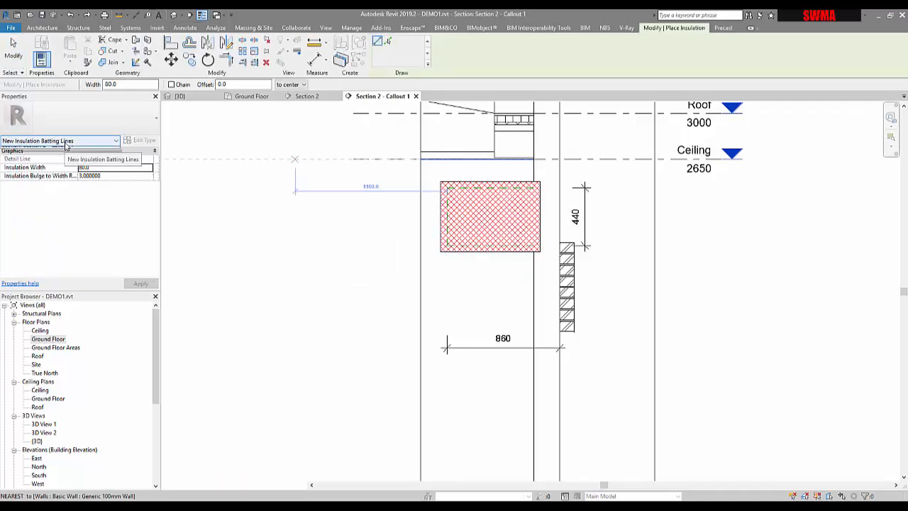
pyautogui.click(65, 144)
pyautogui.click(65, 144)
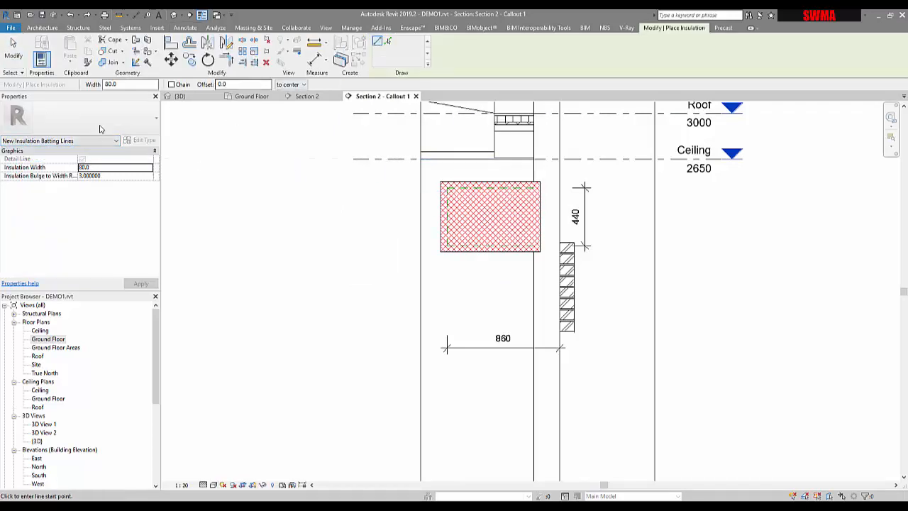
pyautogui.click(545, 252)
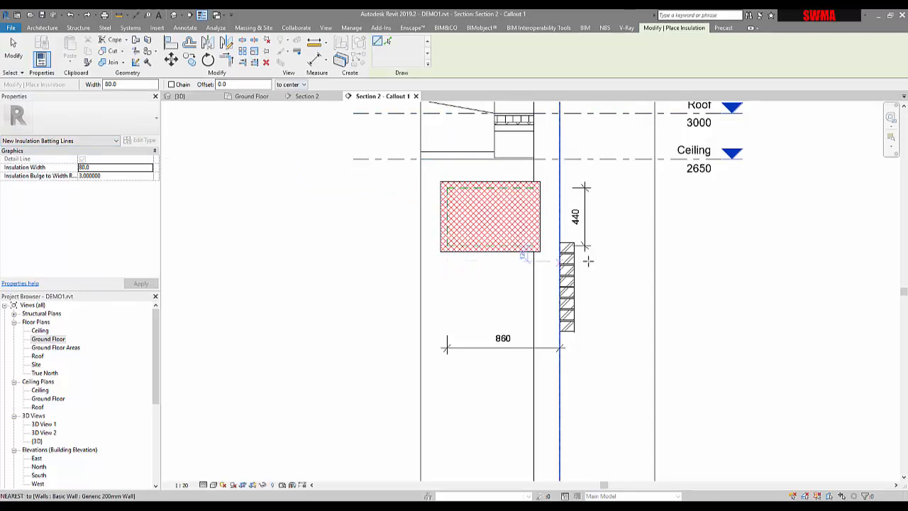
pyautogui.click(546, 402)
pyautogui.press('Escape')
pyautogui.press('Escape')
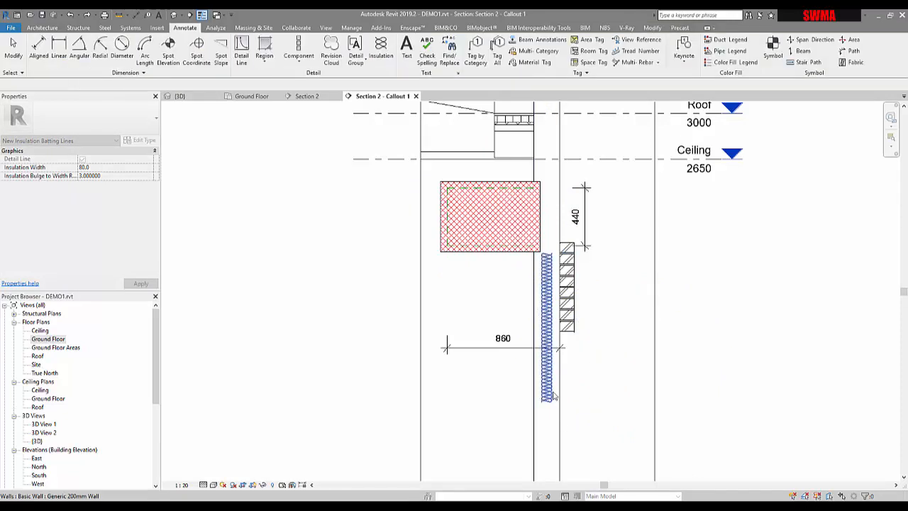
# Step: Set the insulation batting's width to 40 mm
pyautogui.click(96, 168)
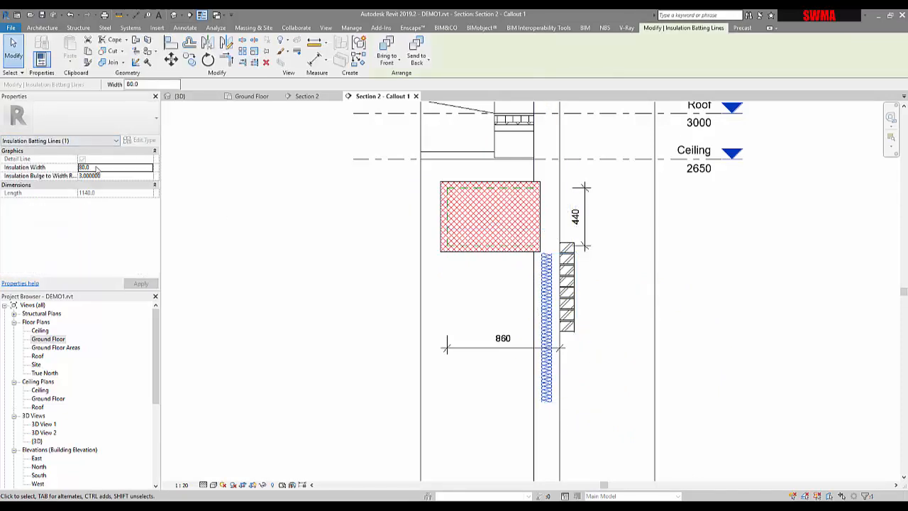
pyautogui.write('40.0')
pyautogui.press('Return')
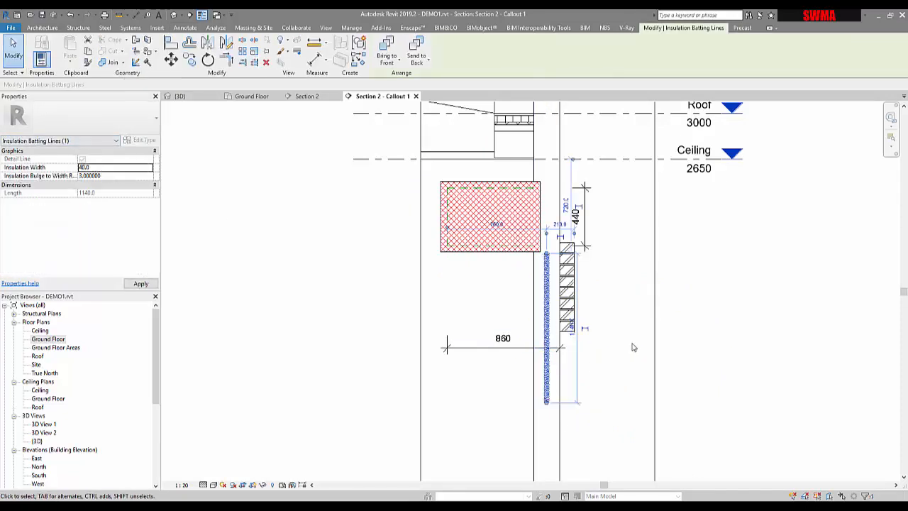
pyautogui.press('Escape')
# Step: Review the insulation, filled region and horizontal dimension in the Section 2 callout, with a brief look at the Ground Floor plan
pyautogui.scroll(2, 549, 343)
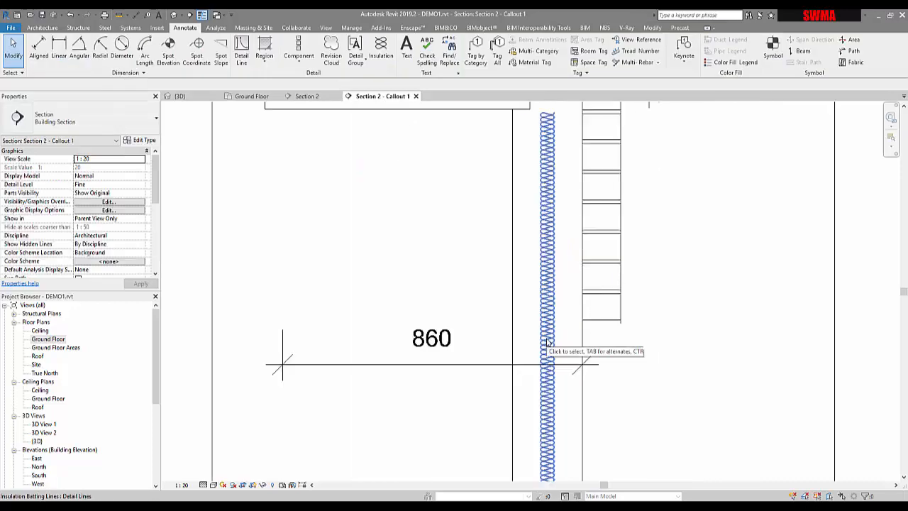
pyautogui.scroll(-2, 547, 348)
pyautogui.moveTo(548, 349); pyautogui.dragTo(591, 349, button='middle')
pyautogui.scroll(-1, 586, 348)
pyautogui.scroll(-2, 586, 347)
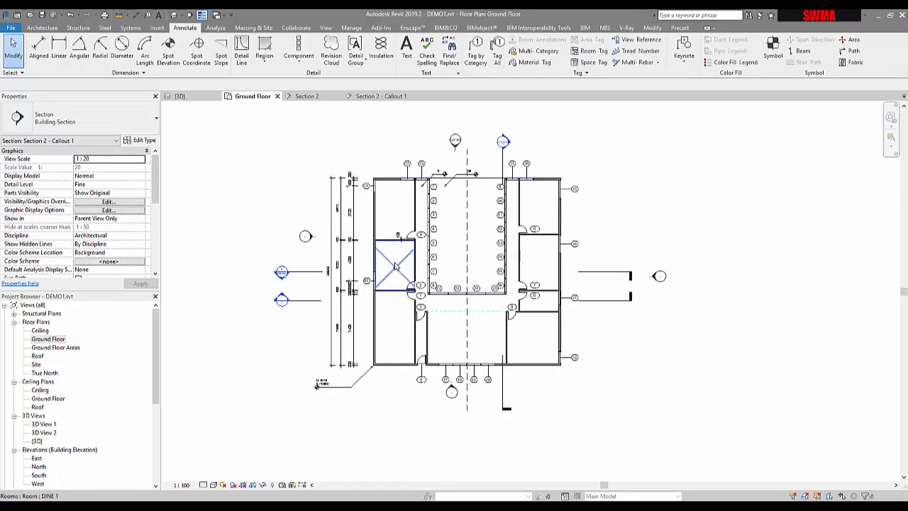
pyautogui.click(367, 96)
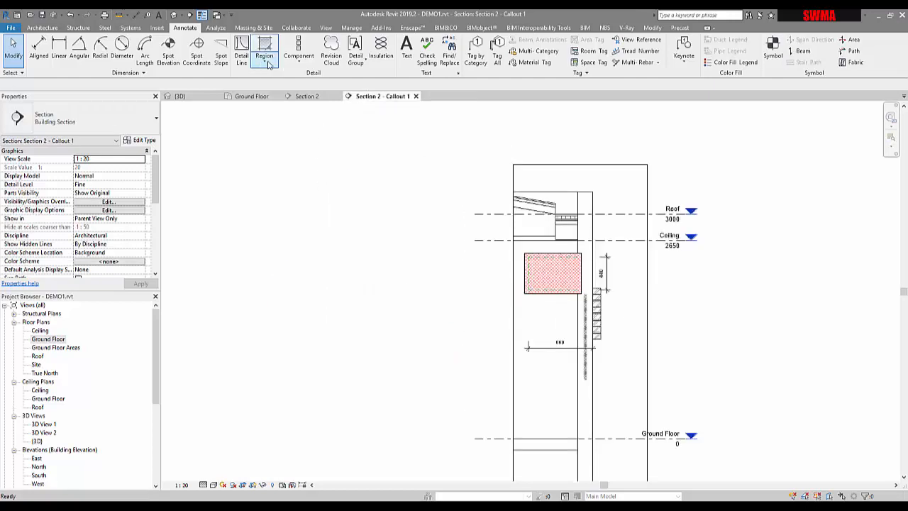
pyautogui.scroll(3, 585, 301)
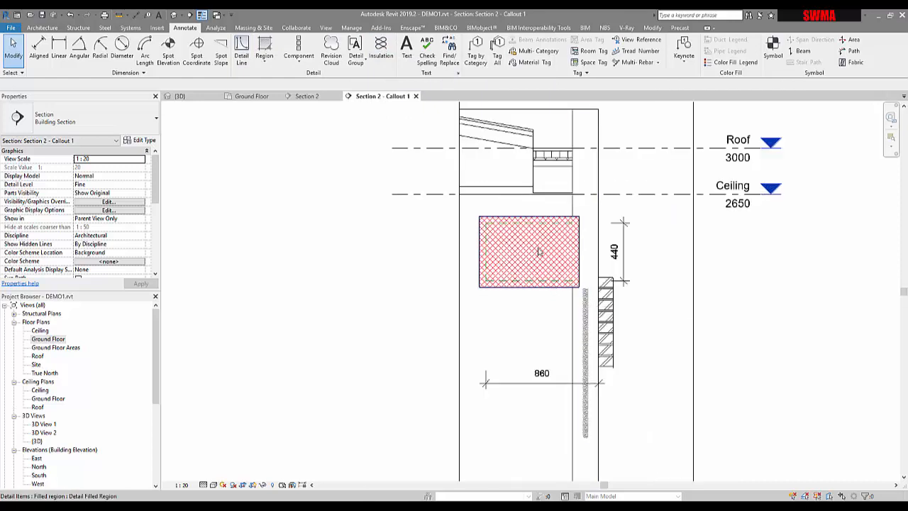
pyautogui.click(509, 222)
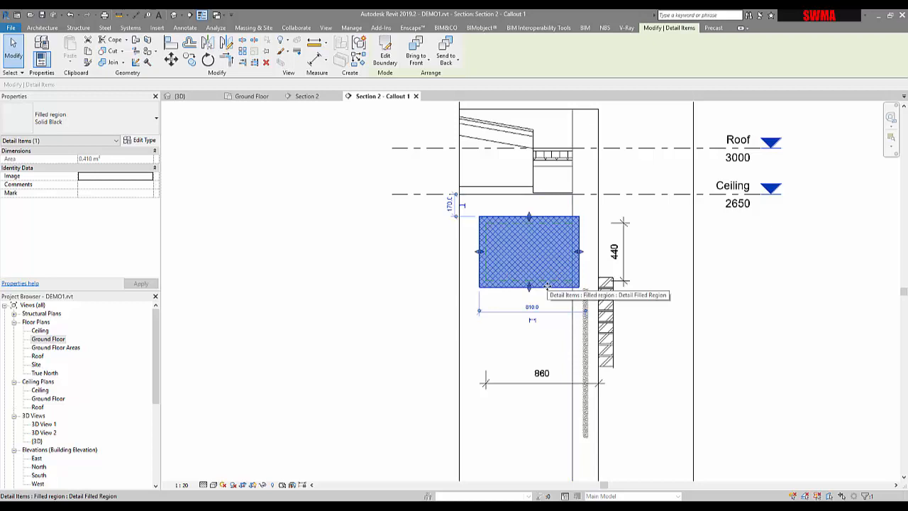
pyautogui.click(547, 396)
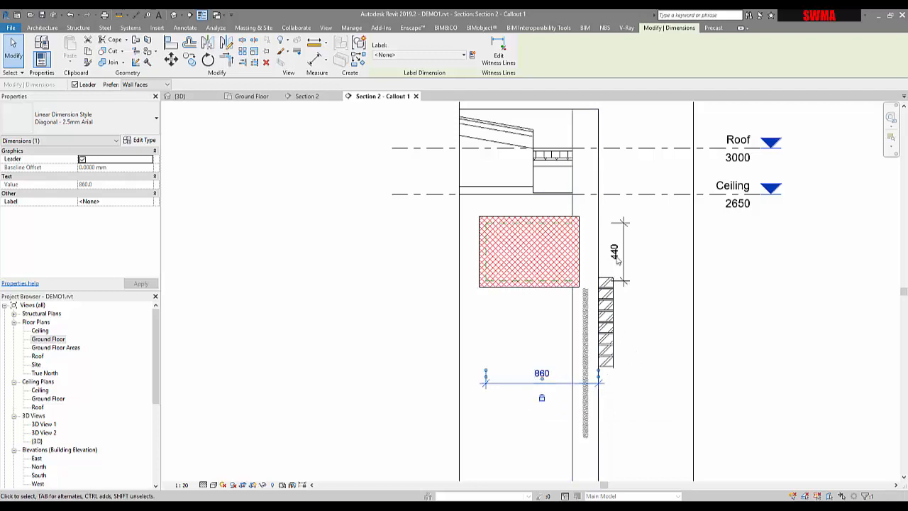
pyautogui.press('Escape')
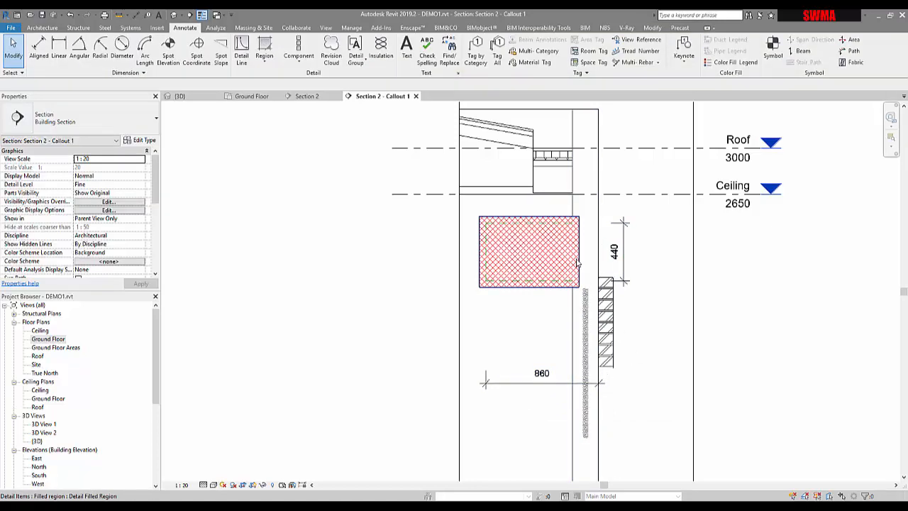